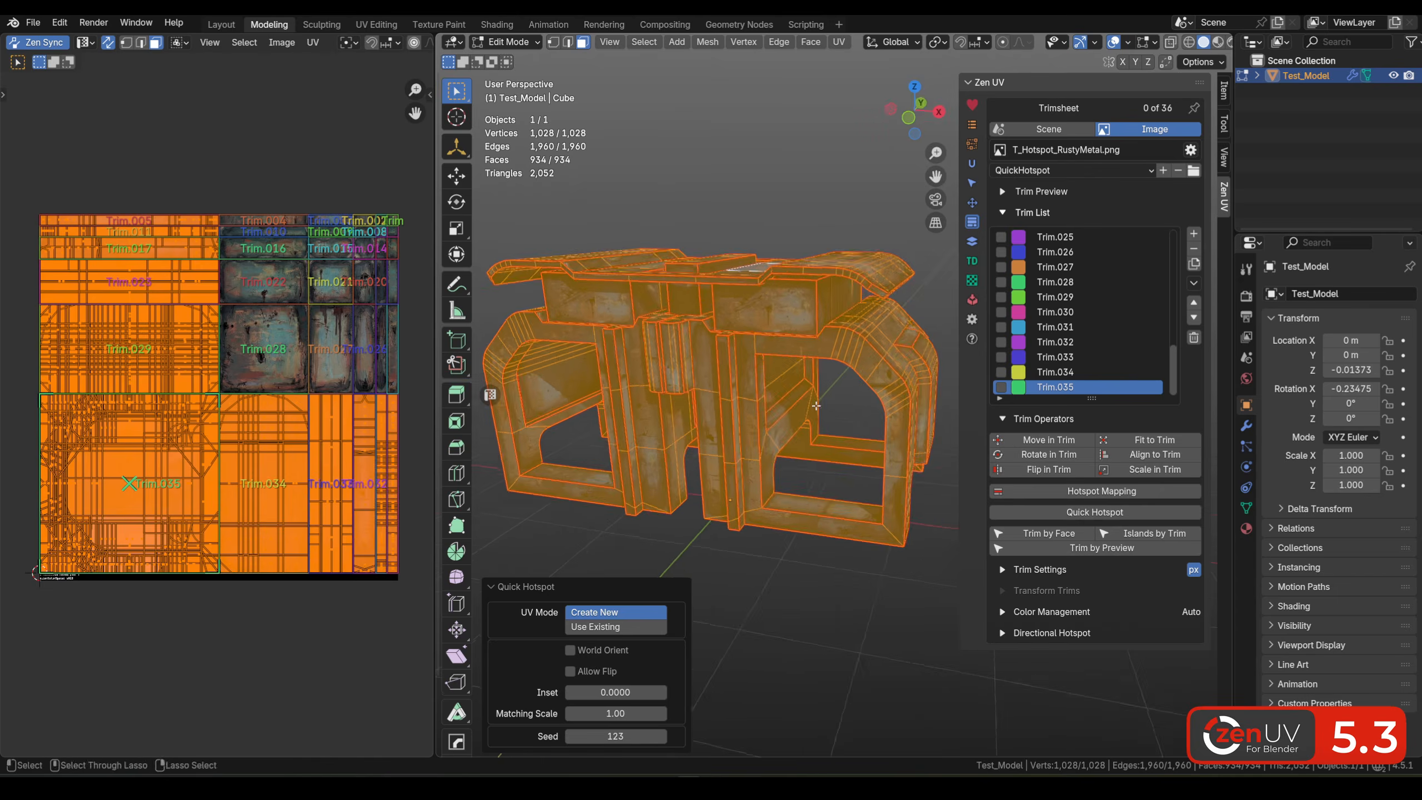
Step: Return Test_Model to Object Mode and examine its rusty-metal hotspot texturing from several angles
{"action": "key", "text": "Tab"}
{"action": "key", "text": "alt+a"}
{"action": "scroll", "coordinate": [781, 365], "scroll_direction": "up", "scroll_amount": 2}
{"action": "scroll", "coordinate": [819, 355], "scroll_direction": "down", "scroll_amount": 2}
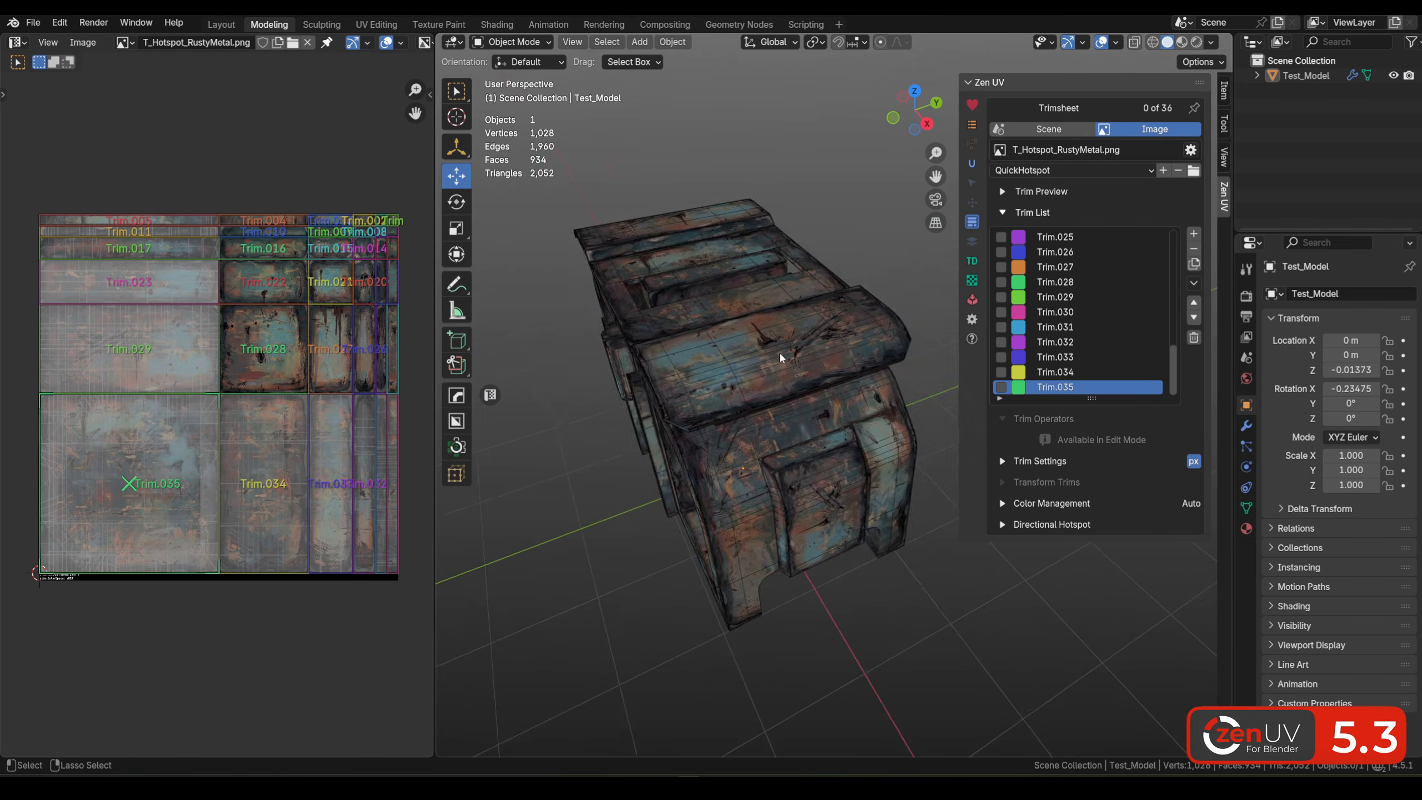
{"action": "scroll", "coordinate": [725, 365], "scroll_direction": "down", "scroll_amount": 4}
{"action": "mouse_move", "coordinate": [725, 365]}
{"action": "middle_mouse_down"}
{"action": "mouse_move", "coordinate": [679, 372]}
{"action": "mouse_move", "coordinate": [873, 400]}
{"action": "mouse_move", "coordinate": [795, 328]}
{"action": "mouse_move", "coordinate": [749, 351]}
{"action": "middle_mouse_up"}
{"action": "left_click", "coordinate": [848, 365]}
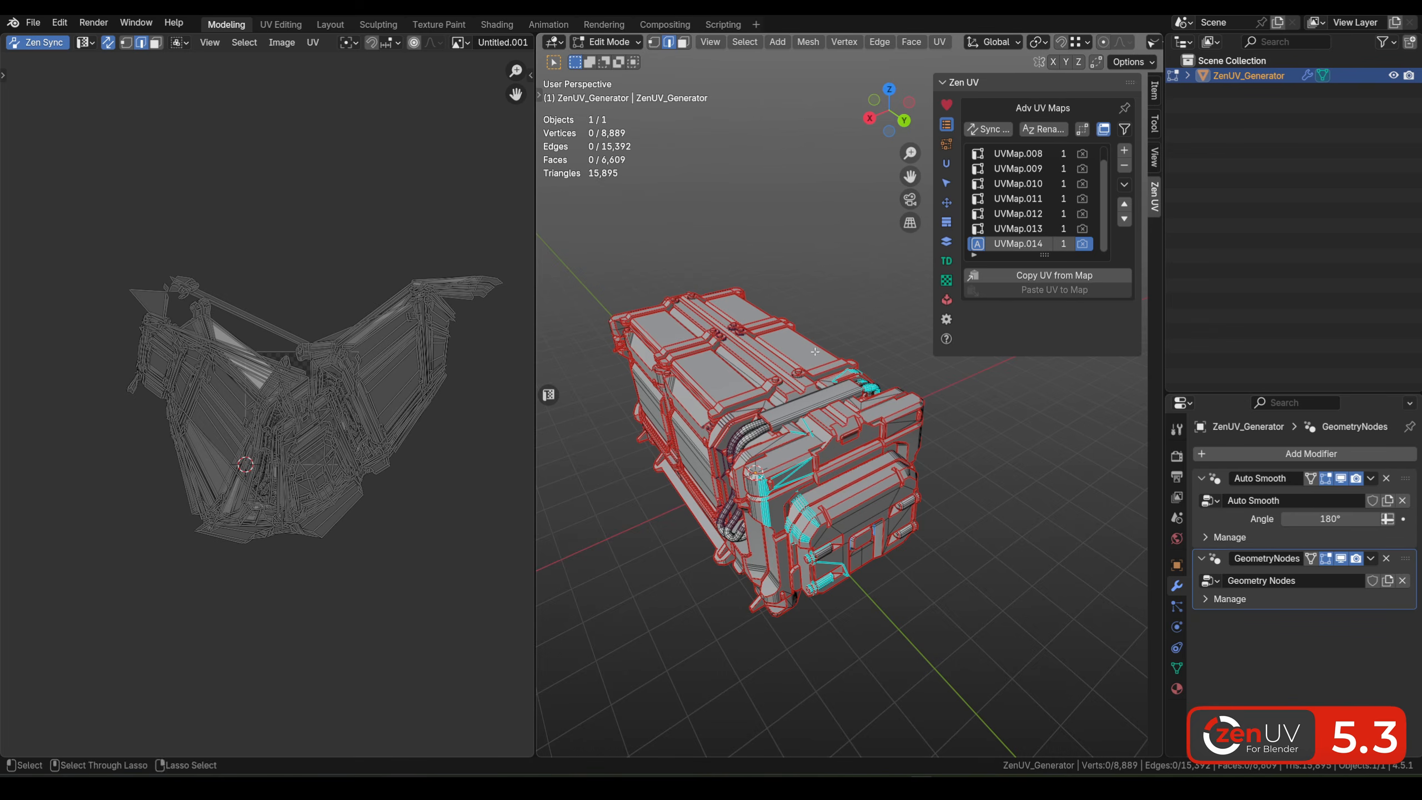
Step: Delete all UV maps of ZenUV_Generator and apply its Auto Smooth and GeometryNodes modifiers in Object Mode
{"action": "left_click", "coordinate": [1124, 164]}
{"action": "left_click", "coordinate": [1124, 164]}
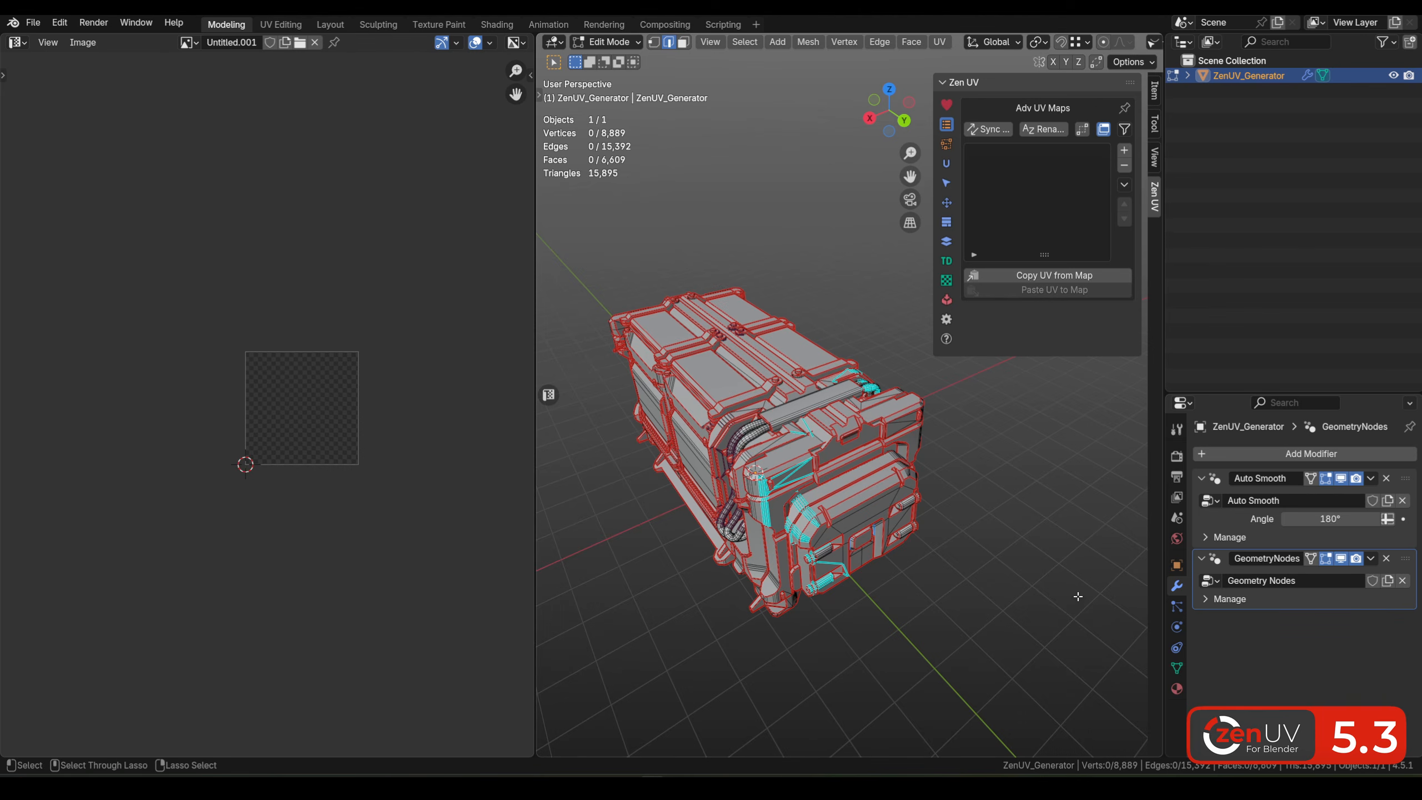
{"action": "key", "text": "Tab"}
{"action": "left_click", "coordinate": [1370, 478]}
{"action": "left_click", "coordinate": [1339, 495]}
{"action": "left_click", "coordinate": [1370, 478]}
{"action": "left_click", "coordinate": [1339, 495]}
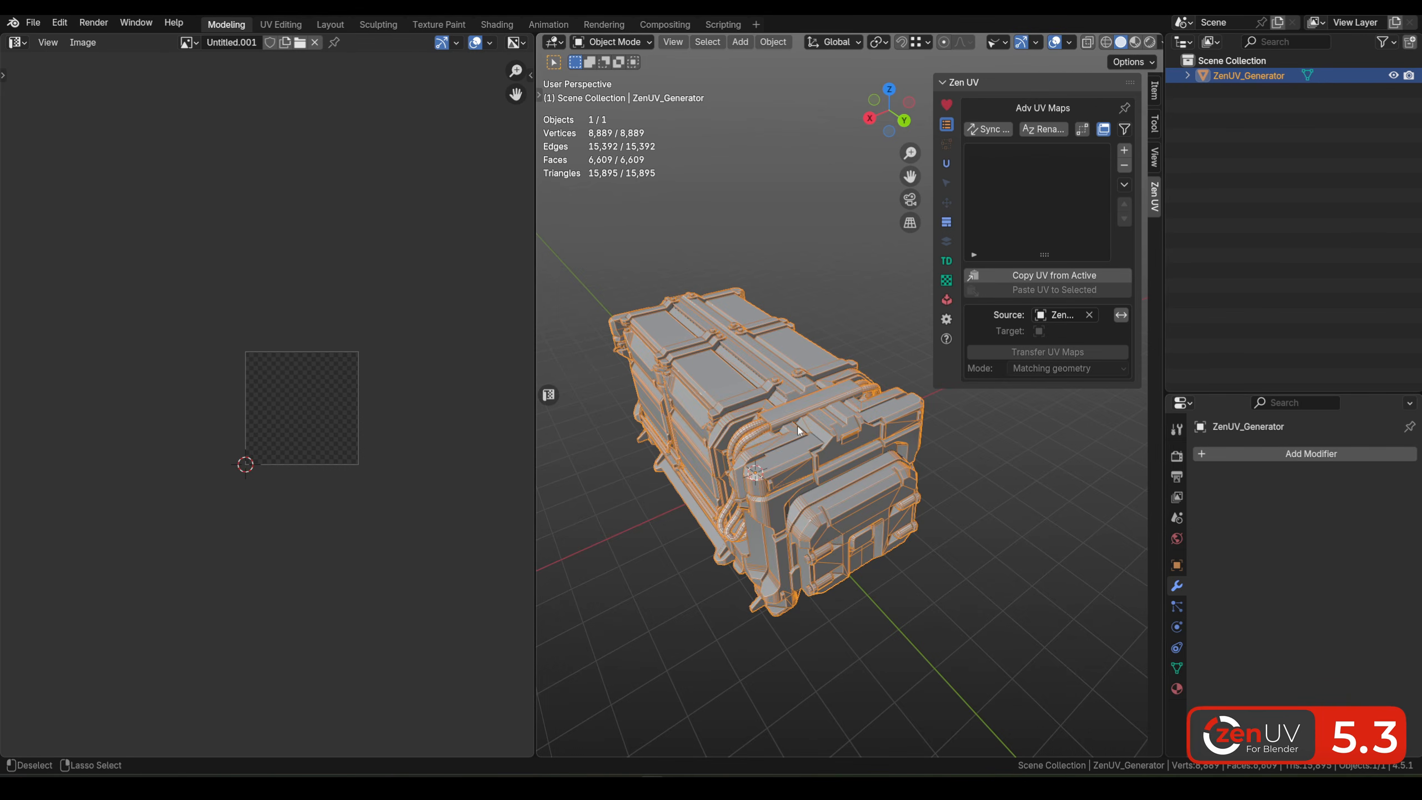
Step: Apply the rotation and scale of ZenUV_Generator
{"action": "key", "text": "ctrl+a"}
{"action": "left_click", "coordinate": [724, 471]}
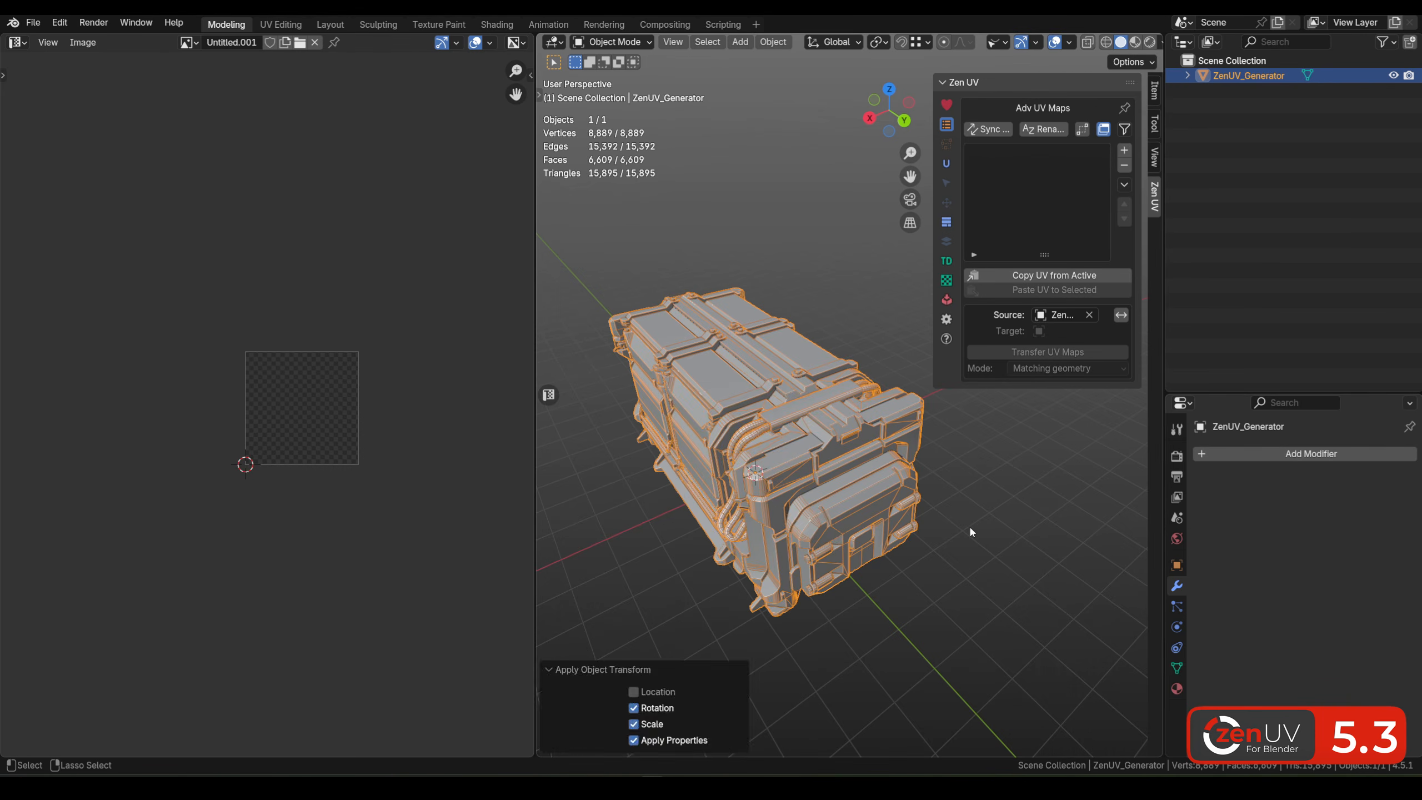
{"action": "left_click", "coordinate": [969, 525]}
{"action": "left_click", "coordinate": [848, 409]}
Step: Enter Edit Mode on ZenUV_Generator and enable the 1024 zen-mono checker texture
{"action": "key", "text": "Tab"}
{"action": "left_click", "coordinate": [946, 280]}
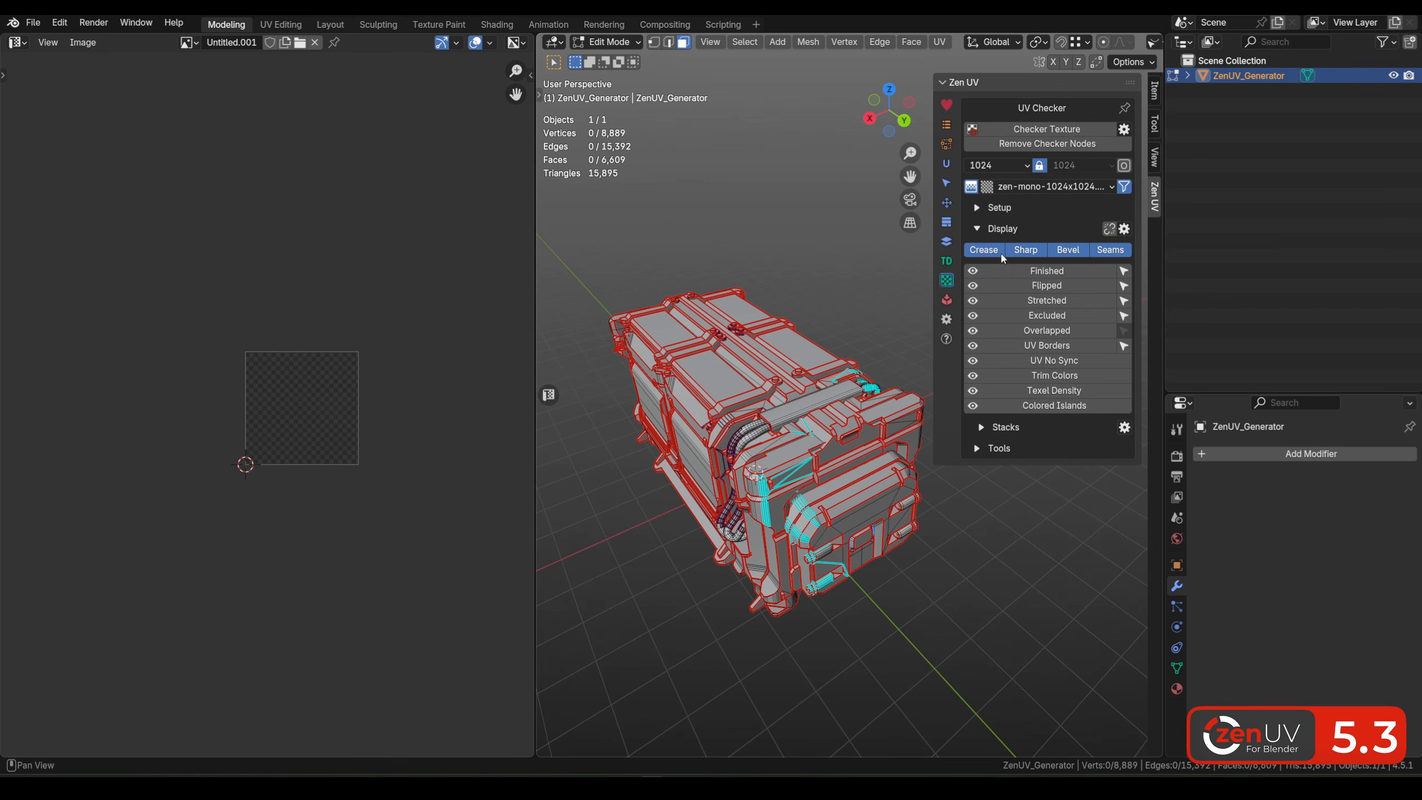
{"action": "left_click", "coordinate": [1000, 130]}
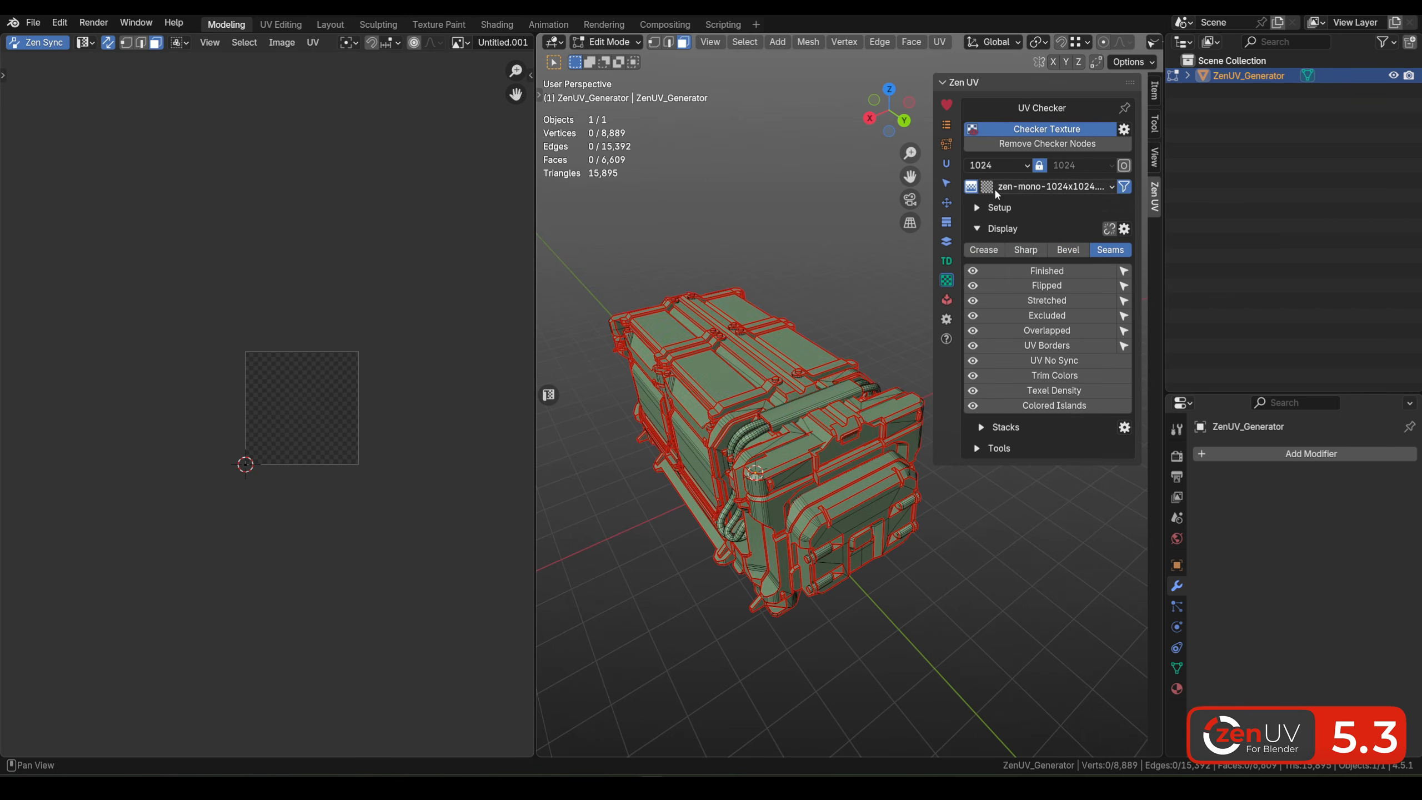
Step: Select the whole generator mesh and create its UVs with Project from View
{"action": "key", "text": "a"}
{"action": "left_click", "coordinate": [940, 42]}
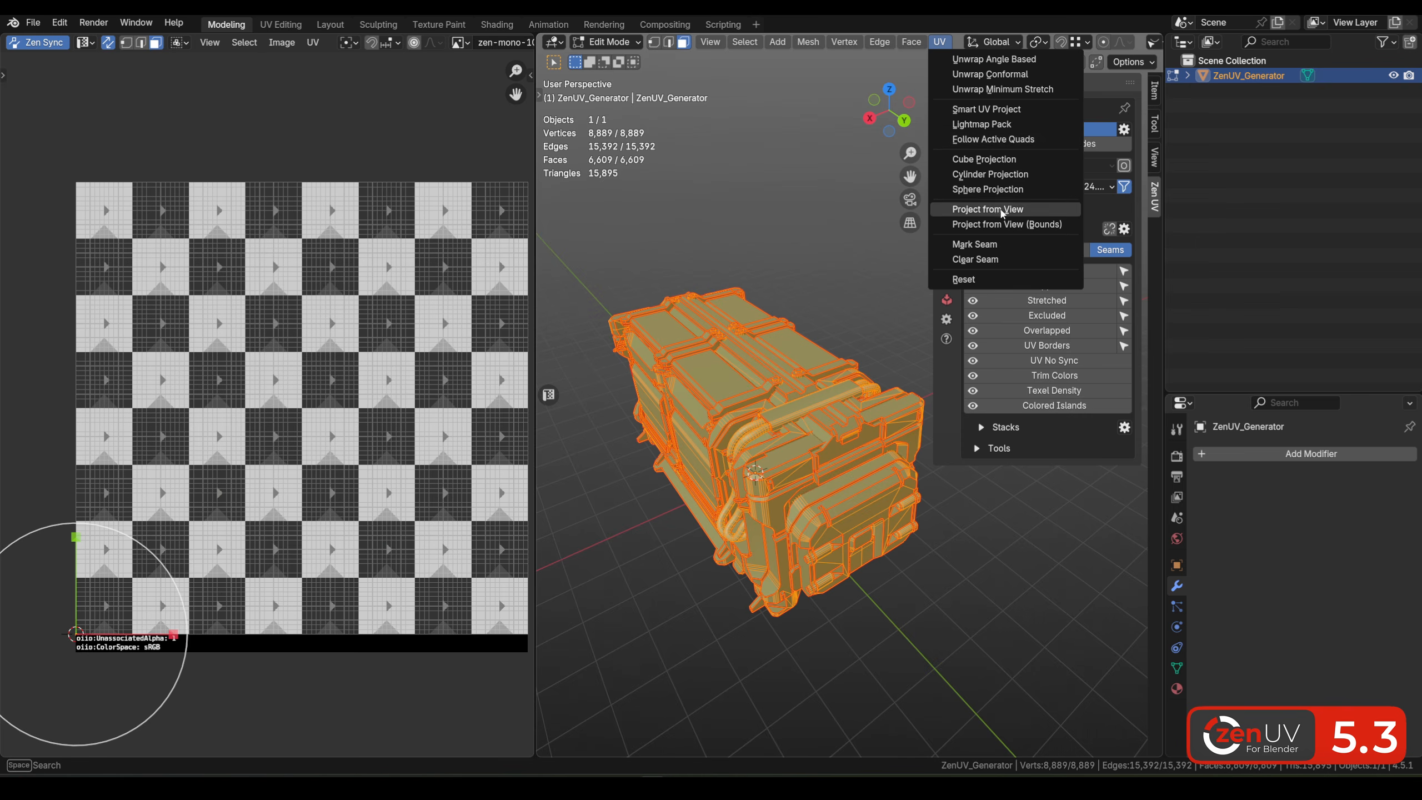
{"action": "left_click", "coordinate": [1003, 210]}
{"action": "left_click", "coordinate": [816, 312]}
{"action": "middle_click_drag", "start_coordinate": [815, 312], "coordinate": [796, 305]}
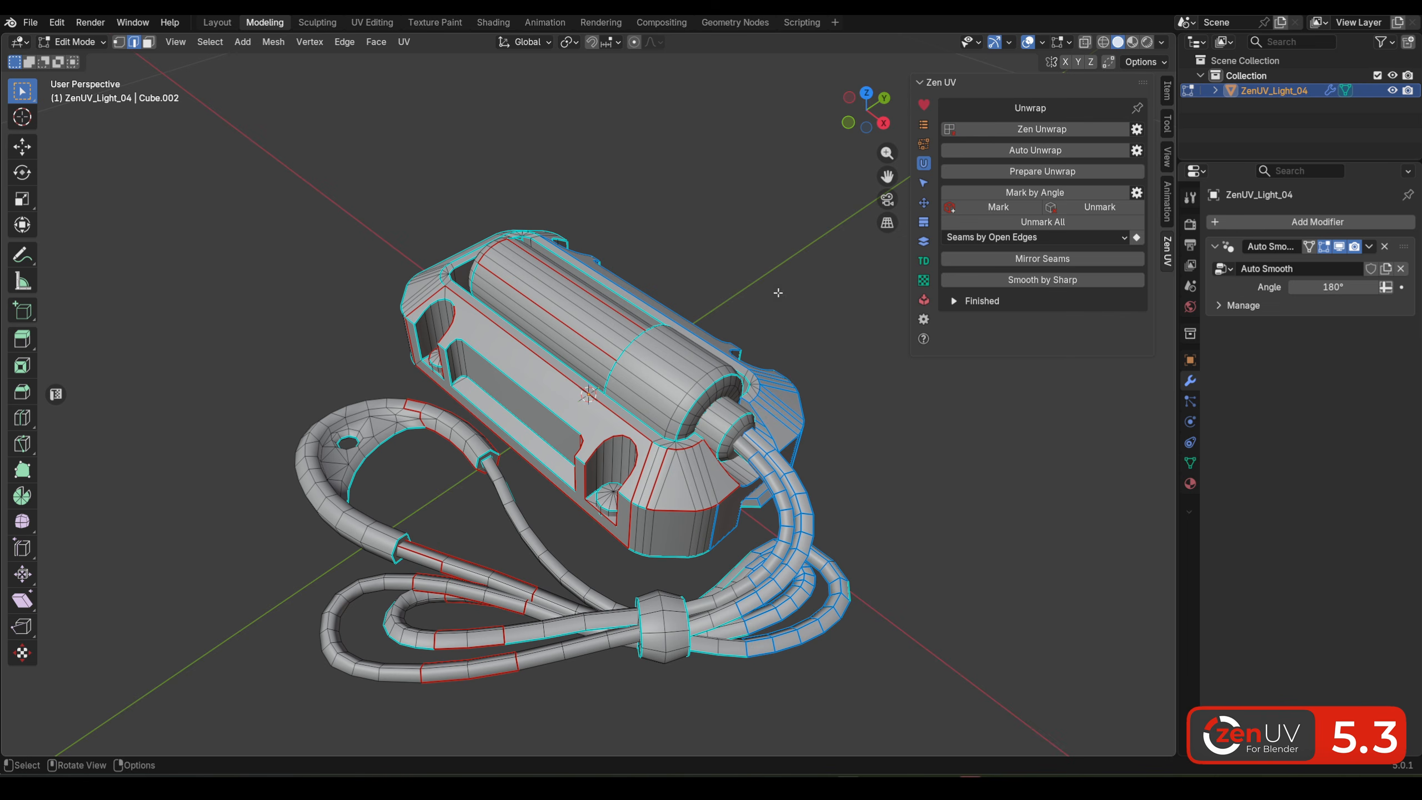
Step: Run Prepare Unwrap on ZenUV_Light_04 with Iso Projection, Clear Sharps off, and Apply Scale and Apply Modifiers on
{"action": "left_click", "coordinate": [1040, 171]}
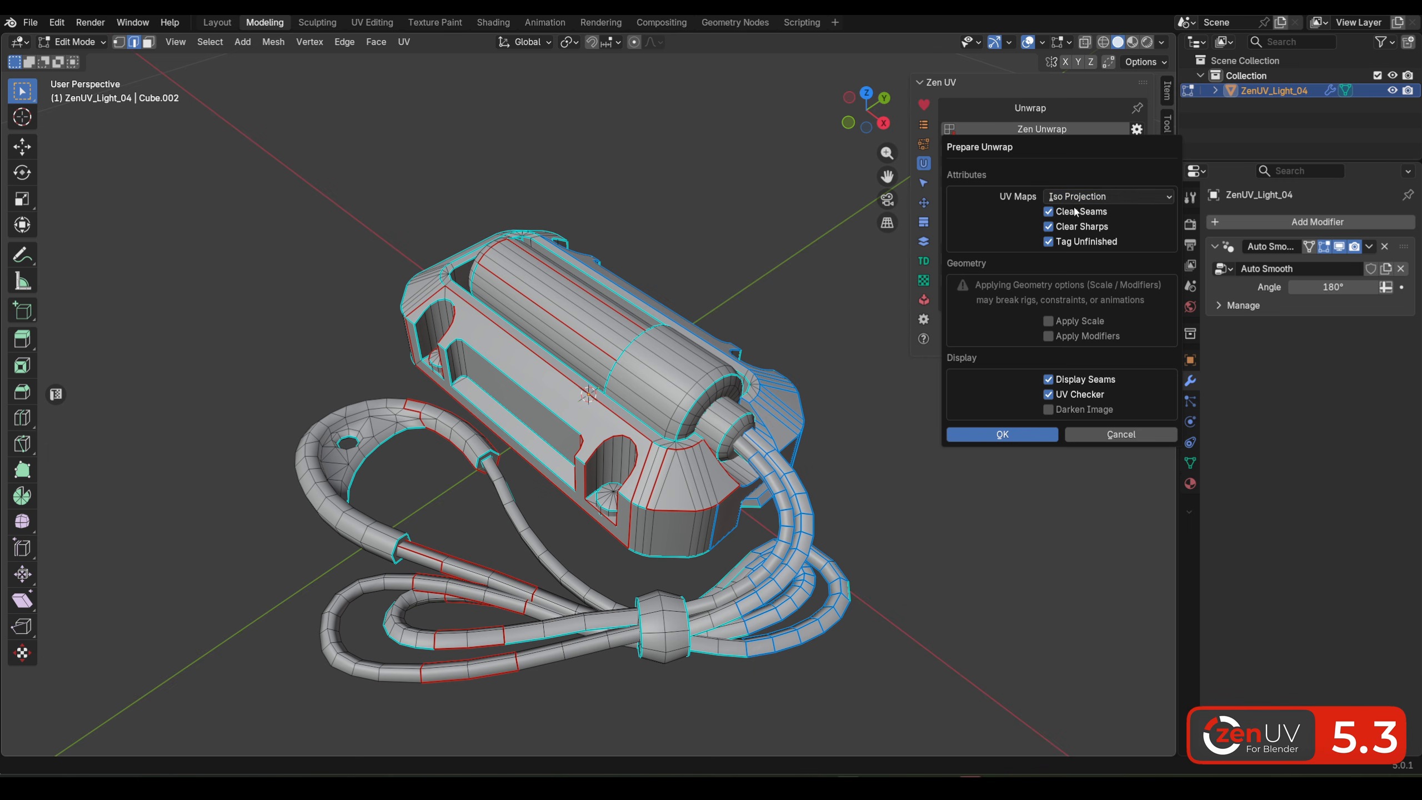
{"action": "left_click", "coordinate": [1112, 199]}
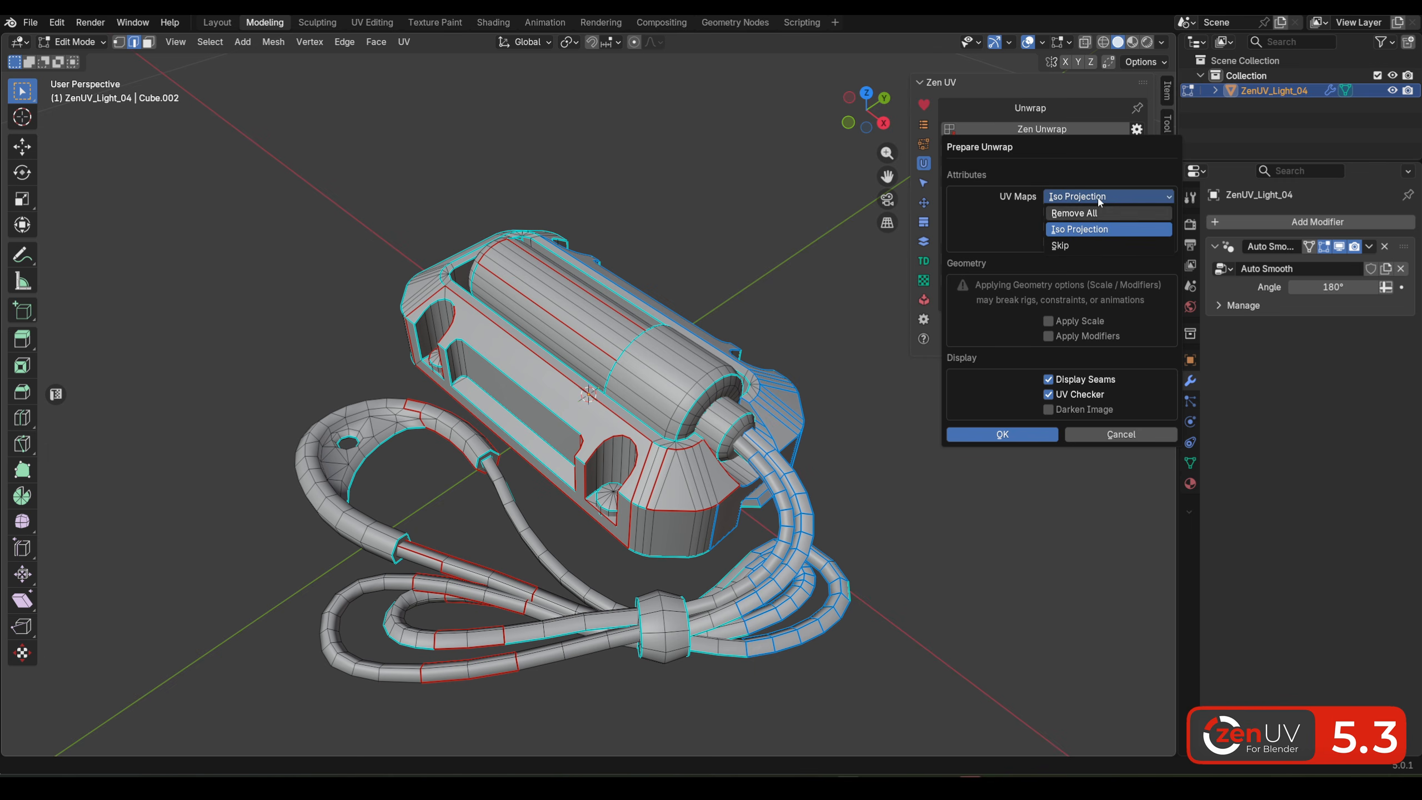
{"action": "left_click", "coordinate": [1094, 228]}
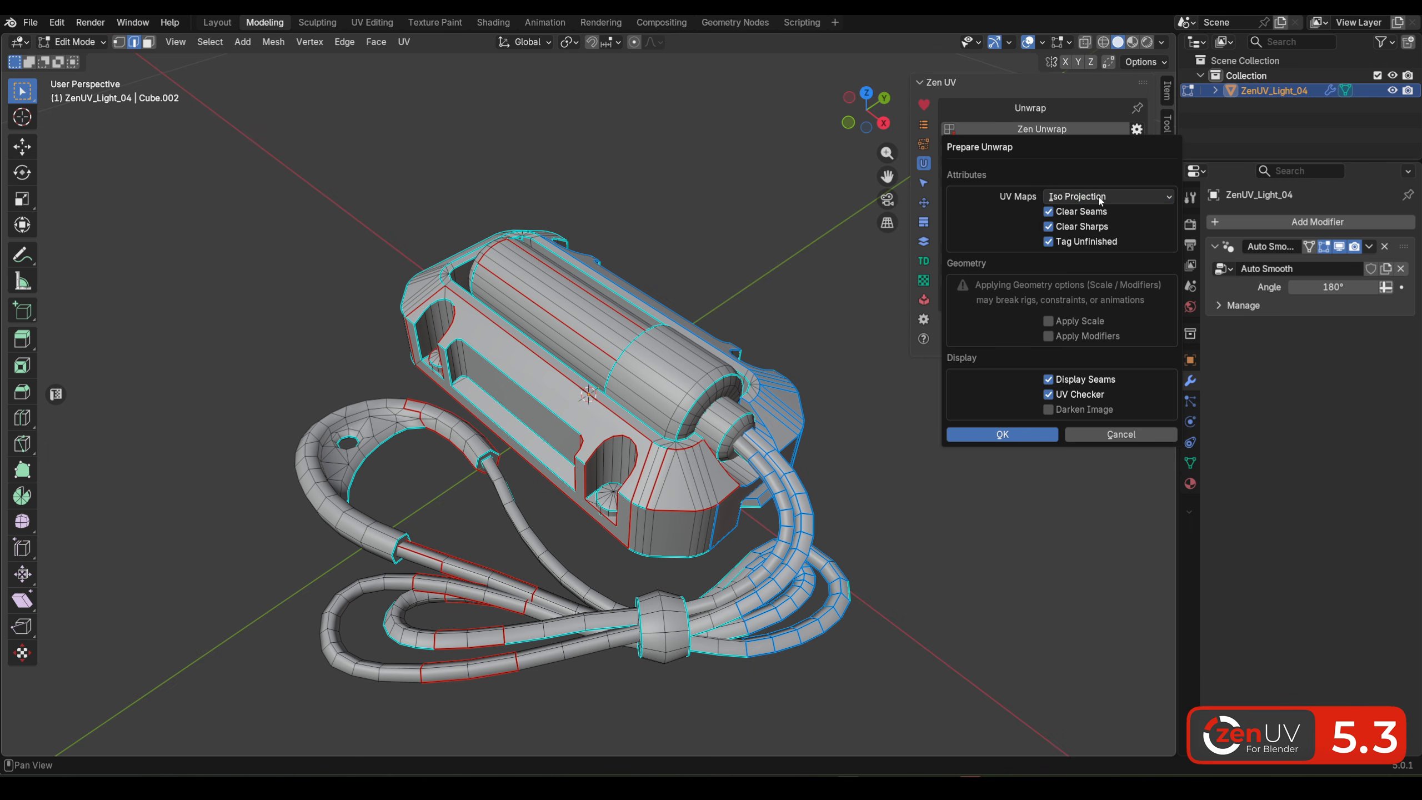
{"action": "left_click", "coordinate": [1049, 227]}
{"action": "left_click", "coordinate": [1048, 336]}
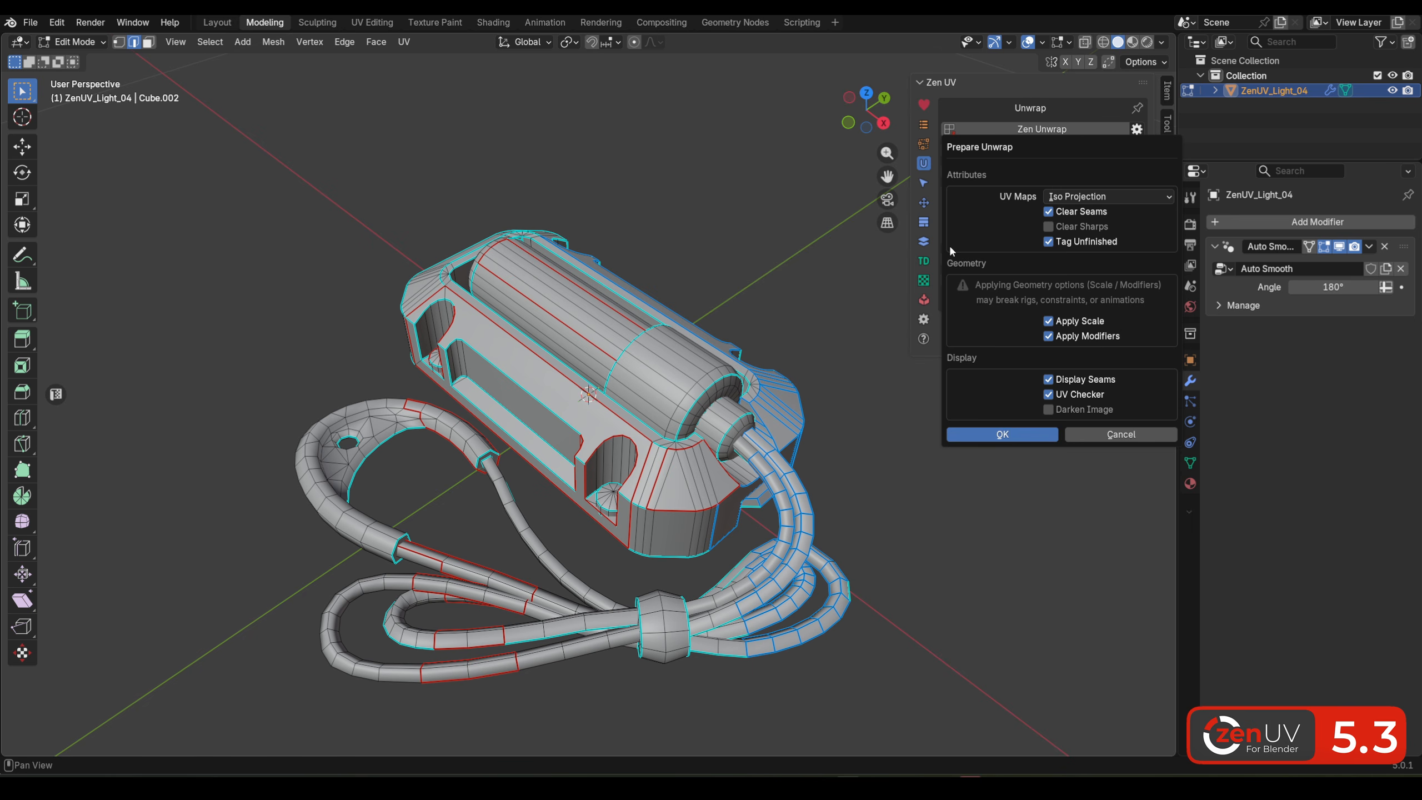
{"action": "left_click", "coordinate": [1002, 435]}
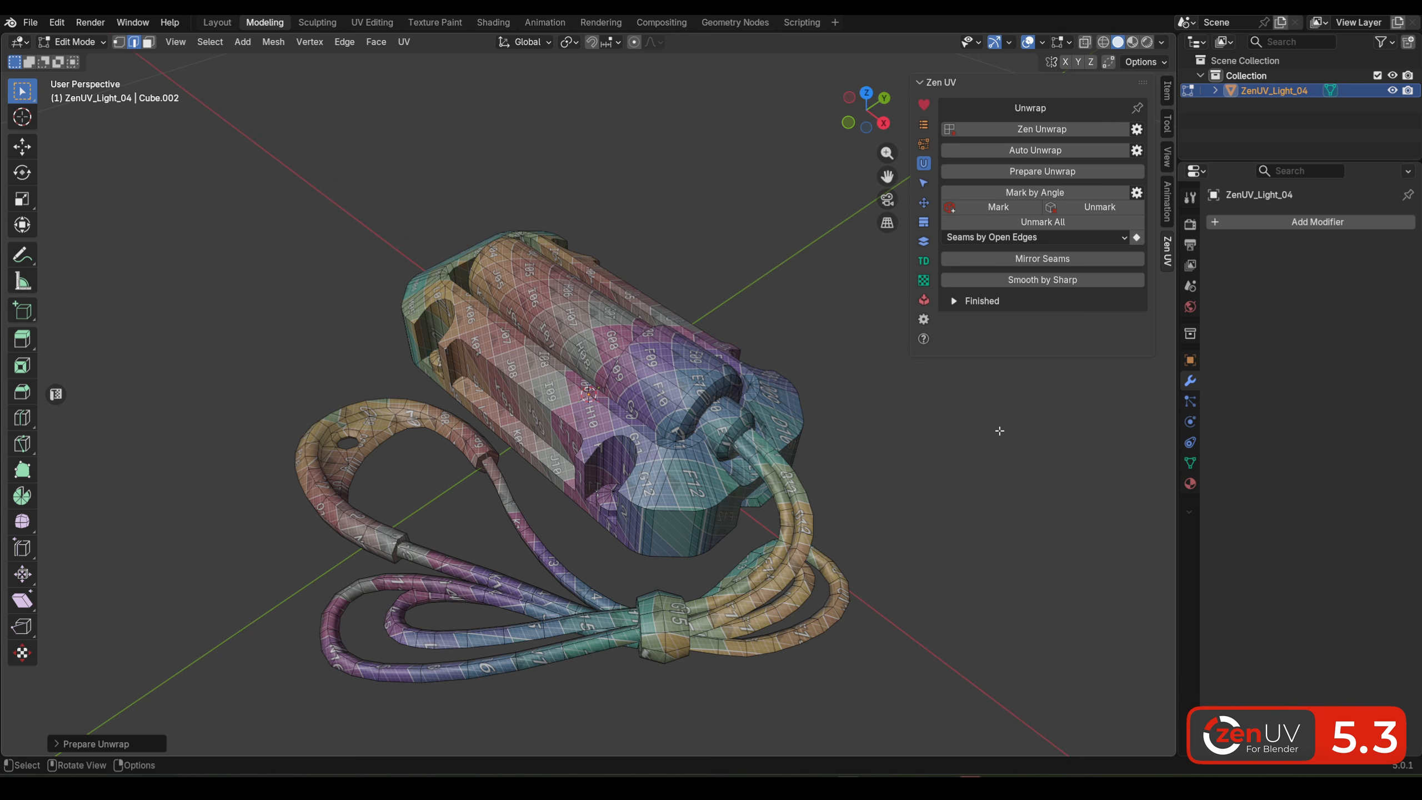
{"action": "left_click", "coordinate": [723, 515]}
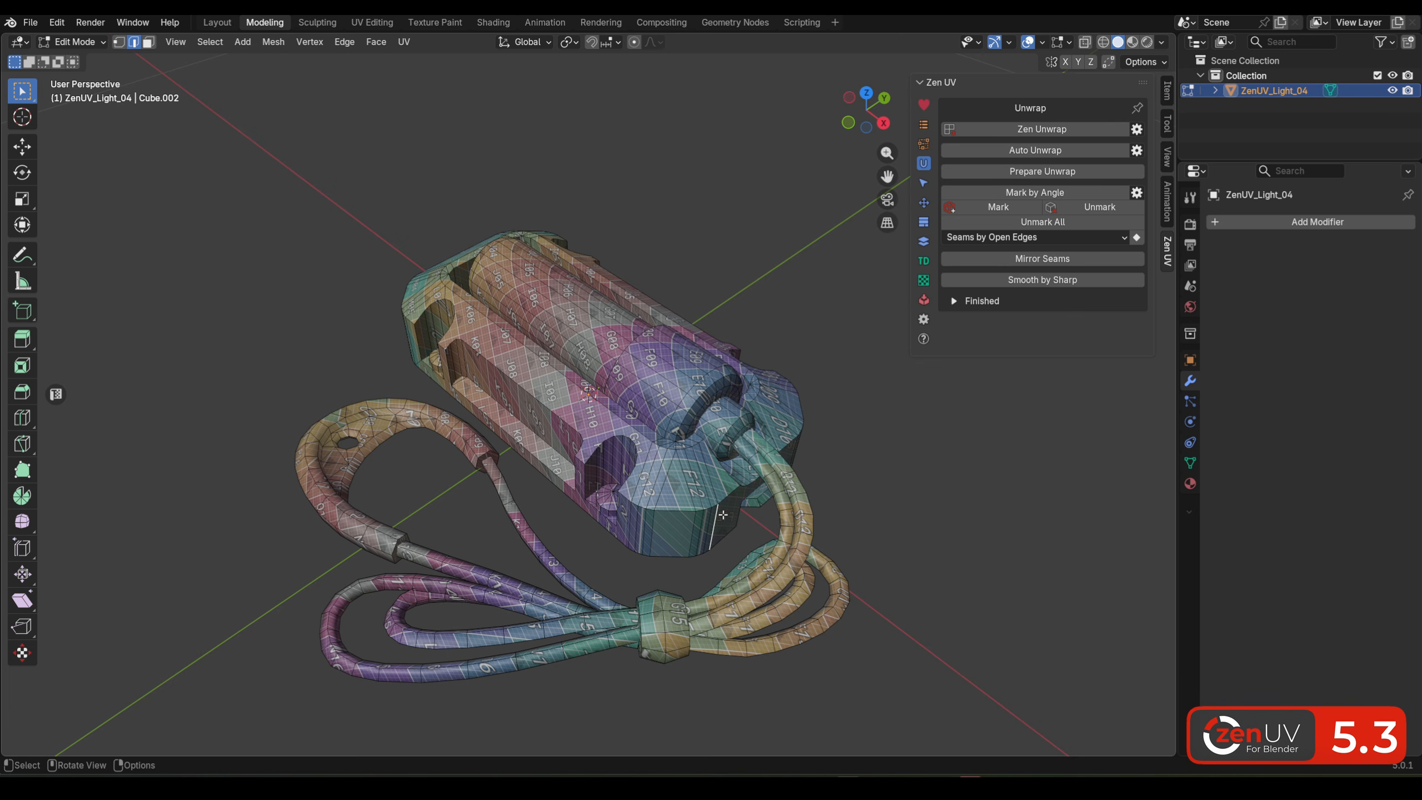
{"action": "key", "text": "3"}
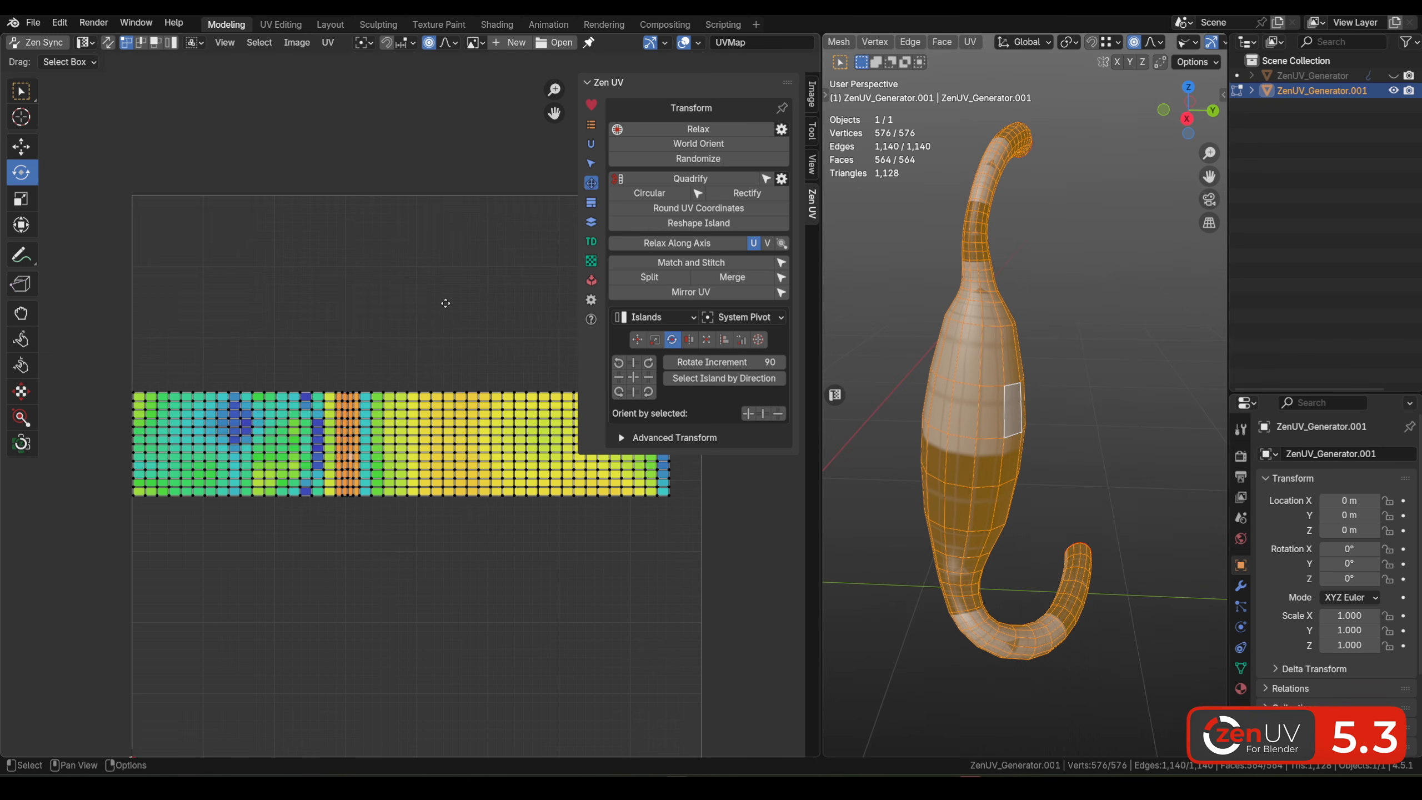
Step: Try relaxing the whole horizontal UV strip along the U axis at 100% with the Angle Based method
{"action": "middle_click_drag", "start_coordinate": [445, 302], "coordinate": [440, 378]}
{"action": "left_click_drag", "start_coordinate": [655, 597], "coordinate": [139, 426]}
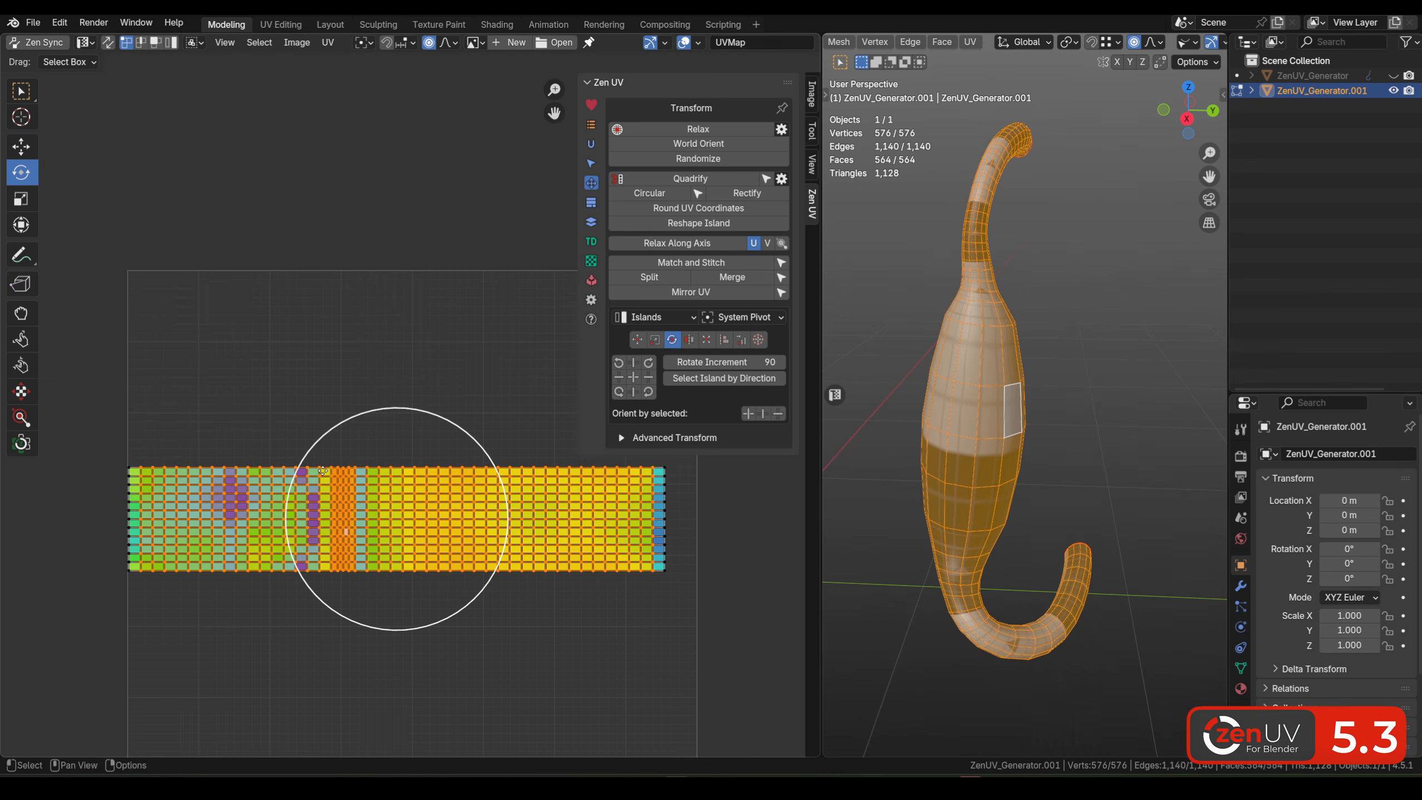
{"action": "left_click", "coordinate": [689, 245]}
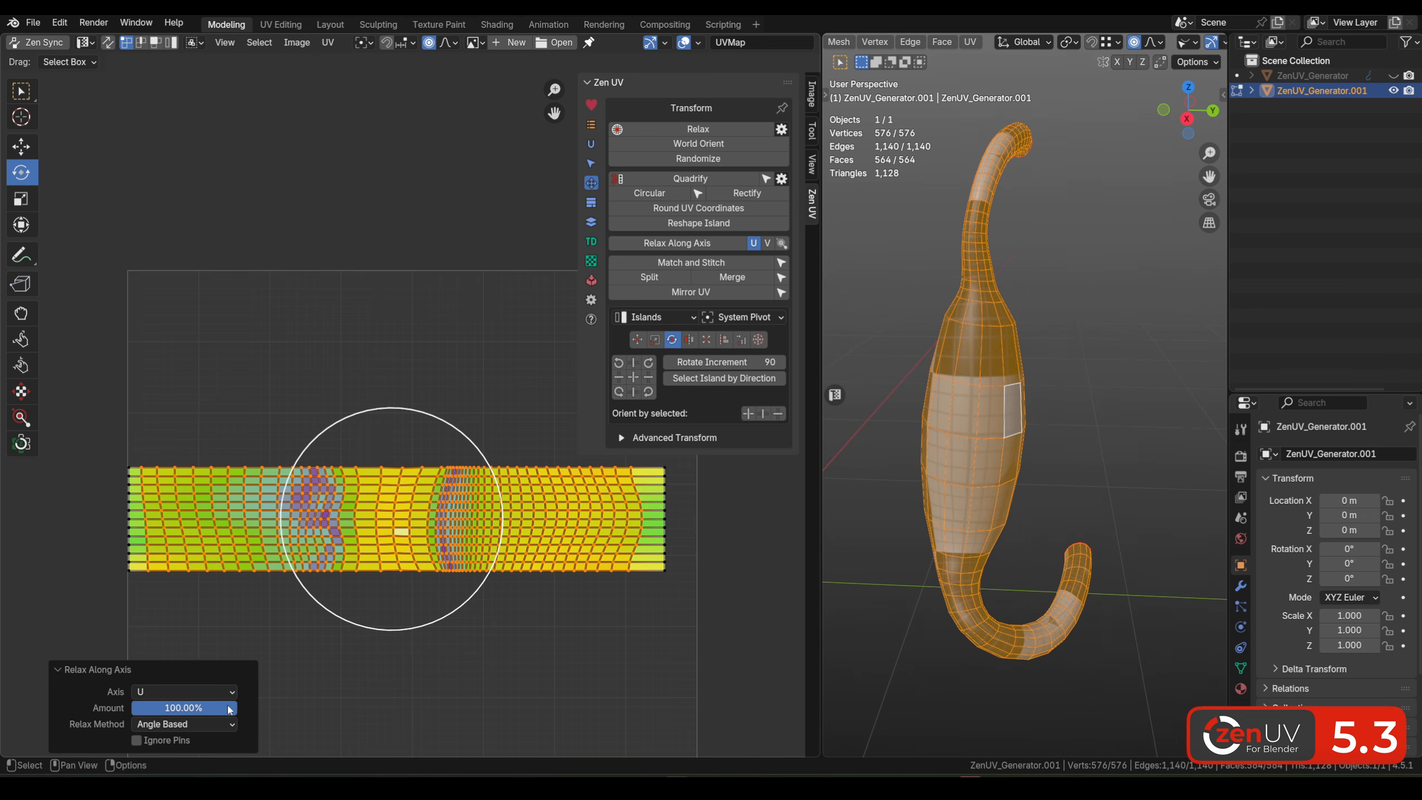
{"action": "left_click_drag", "start_coordinate": [230, 710], "coordinate": [295, 699]}
Step: Rotate the UV strip 90 degrees counterclockwise
{"action": "left_click", "coordinate": [618, 363]}
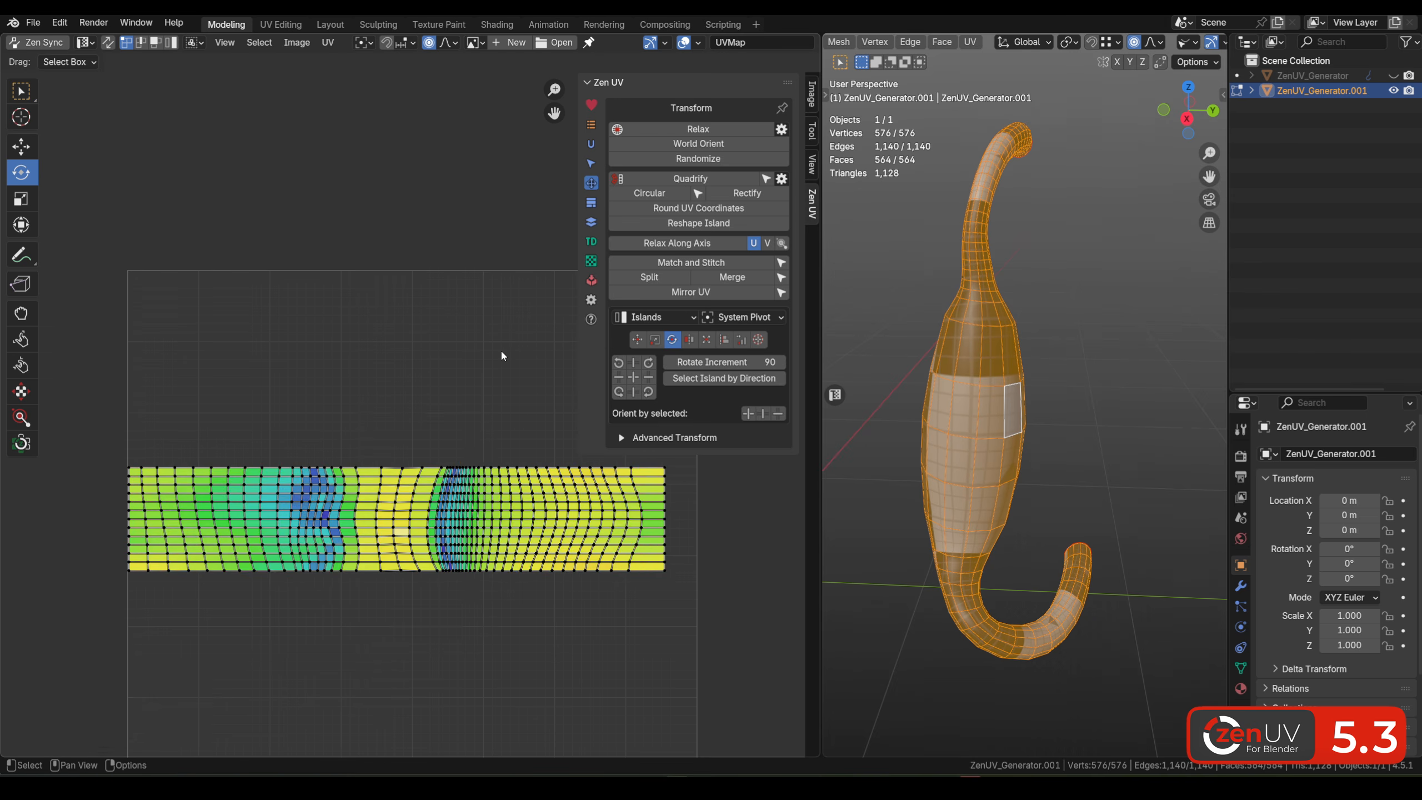
{"action": "left_click", "coordinate": [623, 363]}
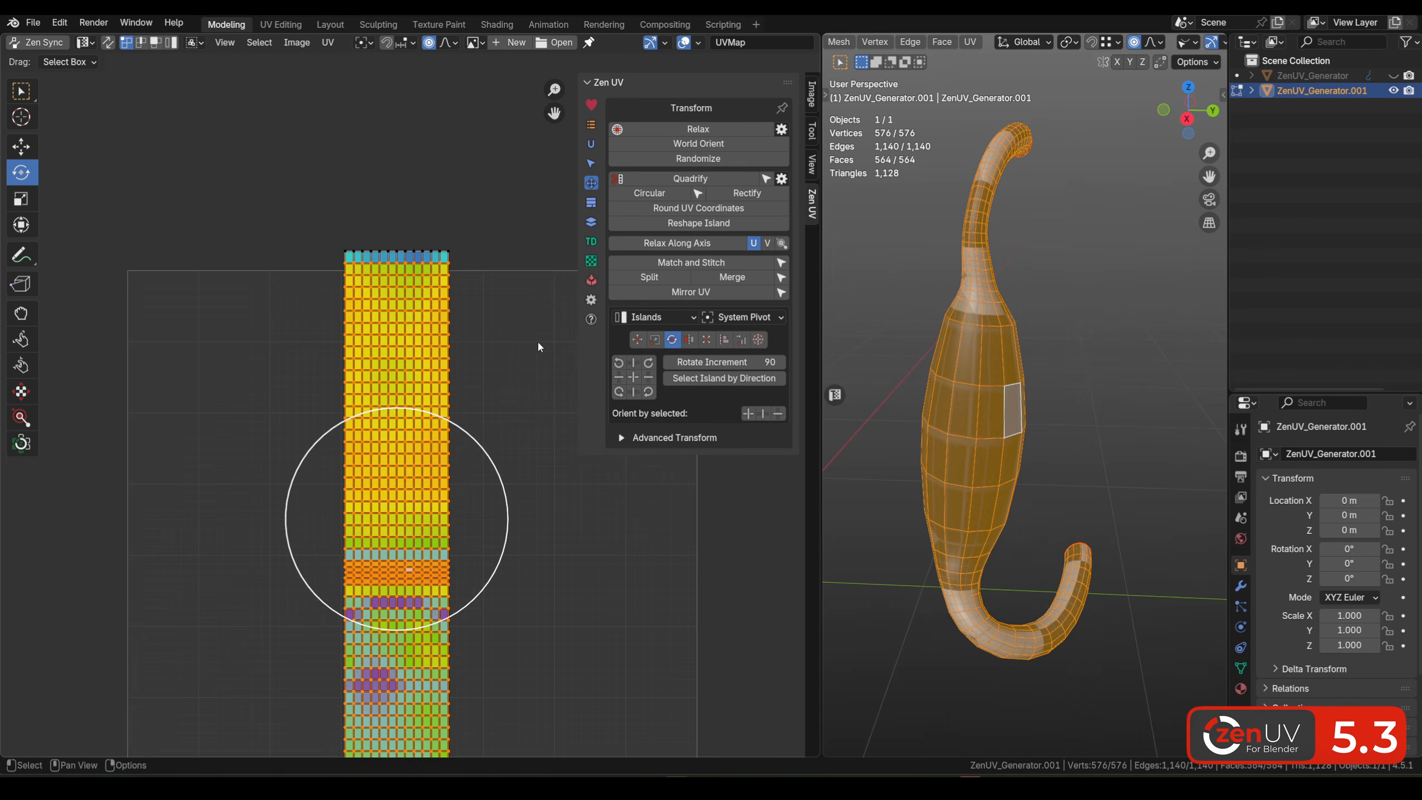
Step: Try relaxing the vertical UV strip along the V axis, and undo it
{"action": "middle_click_drag", "start_coordinate": [500, 358], "coordinate": [497, 275]}
{"action": "left_click", "coordinate": [768, 243]}
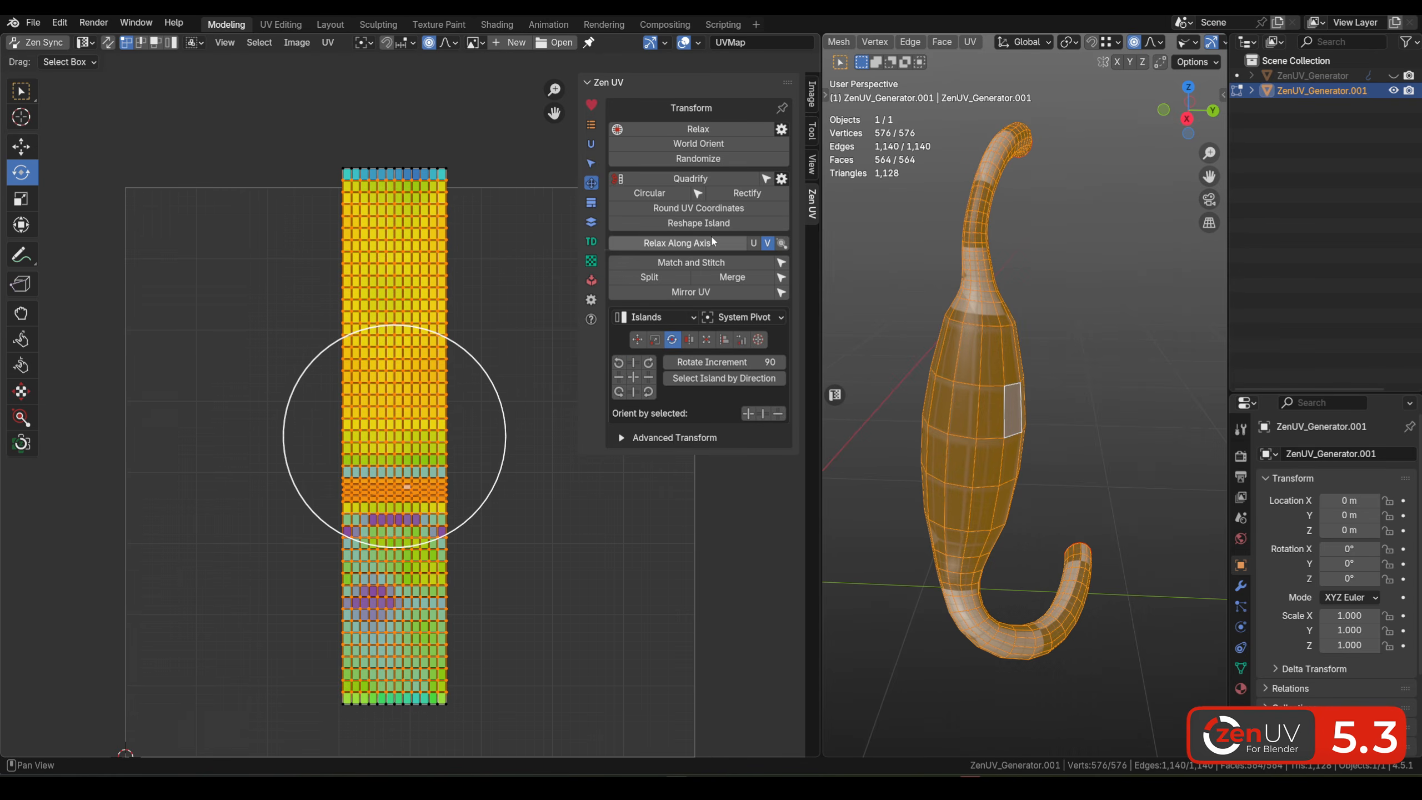
{"action": "left_click", "coordinate": [698, 245]}
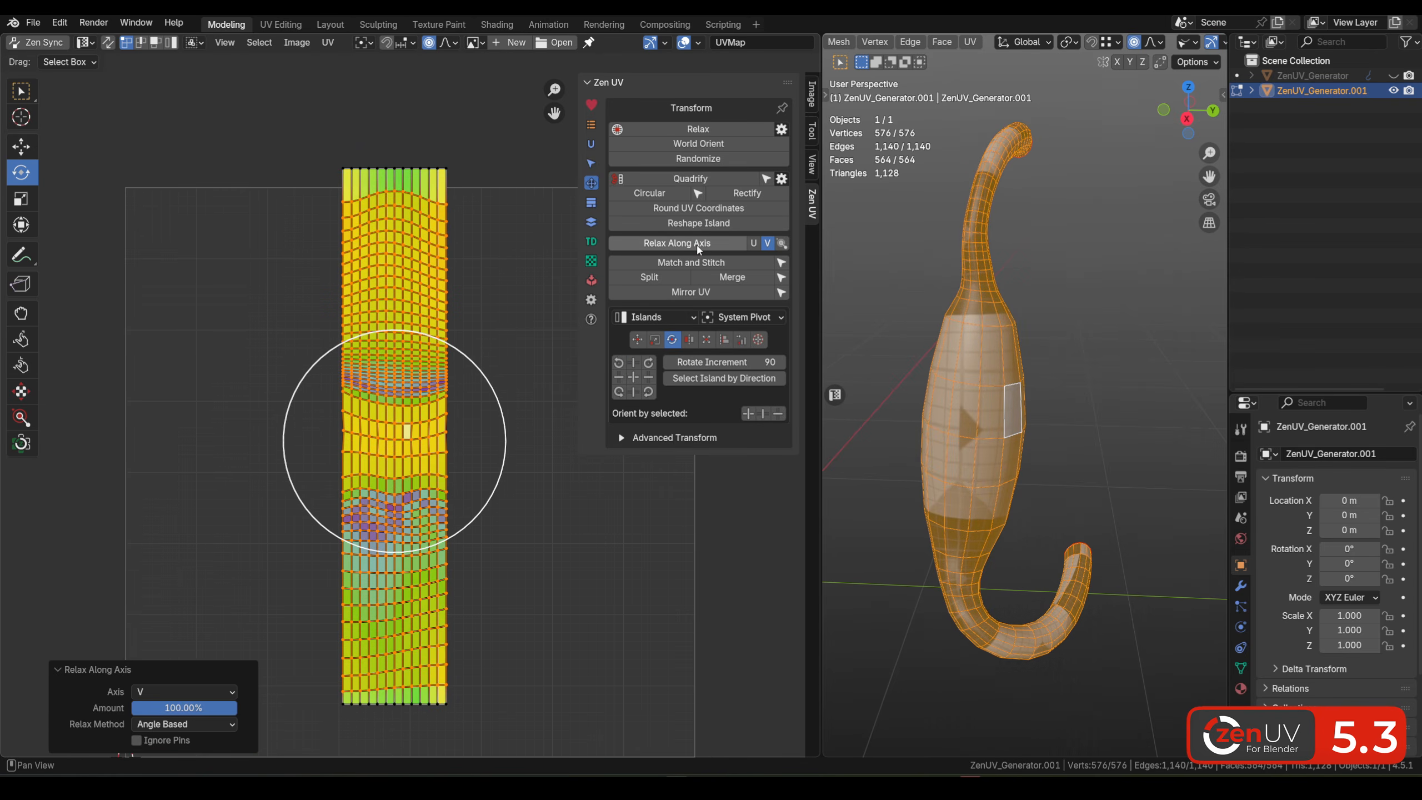
{"action": "middle_click_drag", "start_coordinate": [523, 294], "coordinate": [493, 309]}
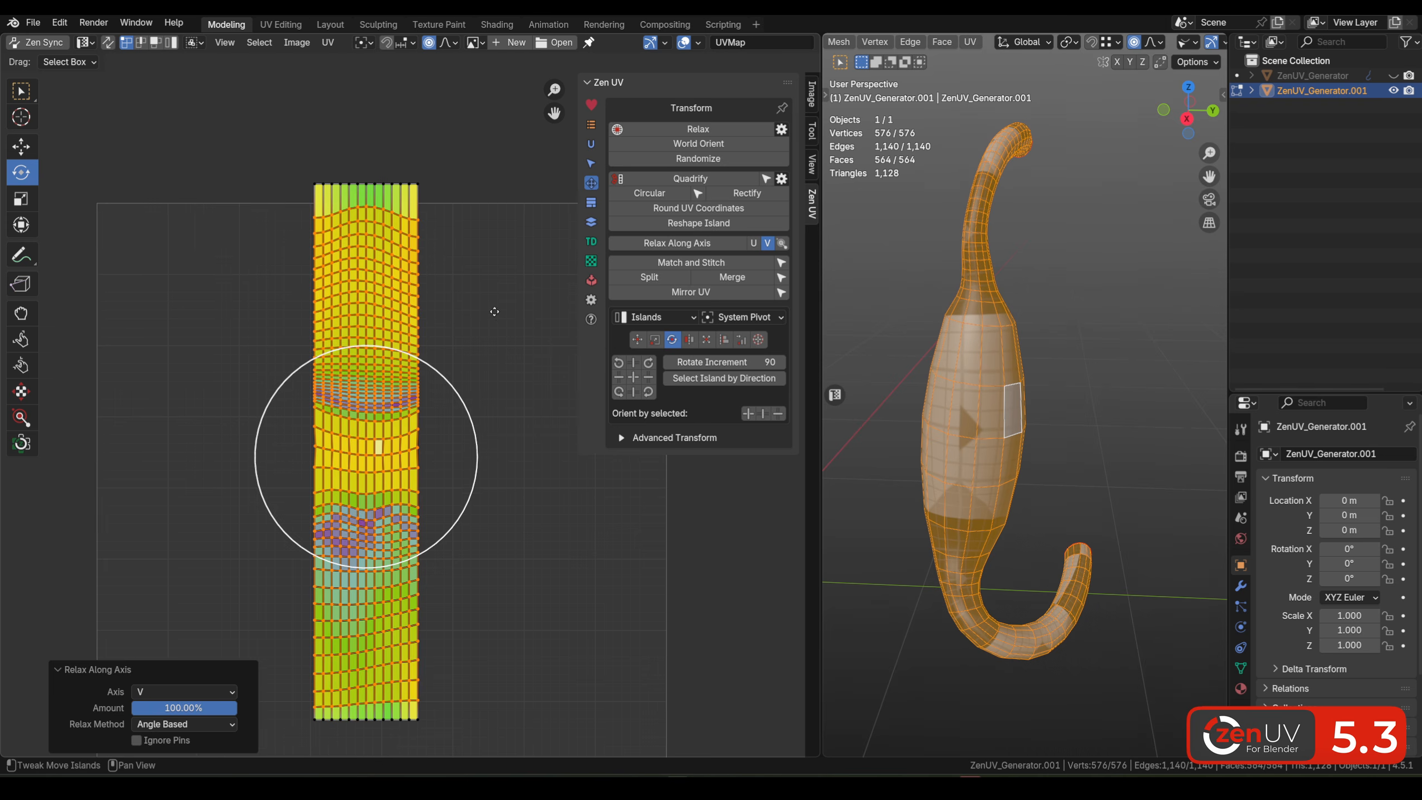
{"action": "key", "text": "ctrl+z"}
Step: Set the rotate increment to 14 and rotate the UV strip clockwise by that amount
{"action": "left_click_drag", "start_coordinate": [724, 362], "coordinate": [678, 362]}
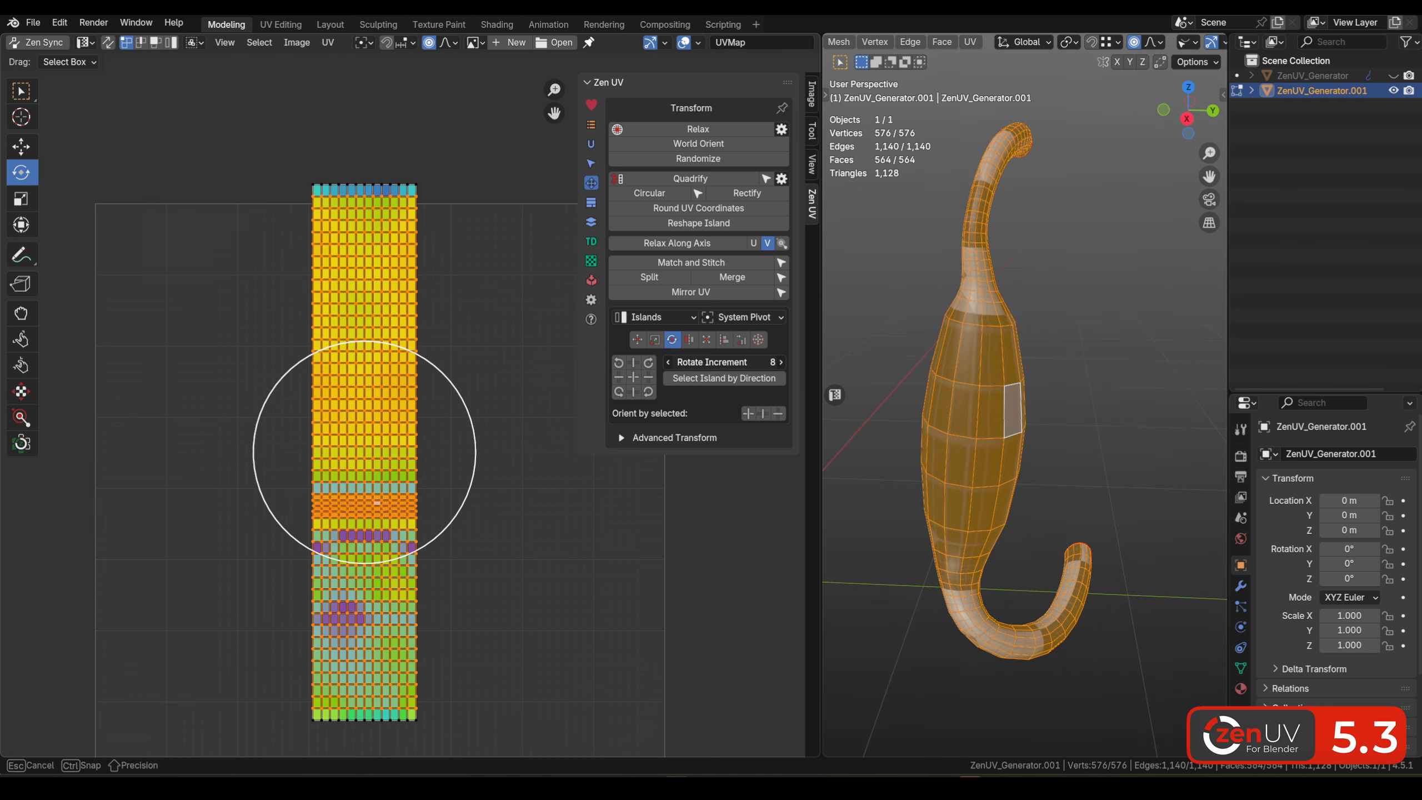
{"action": "left_click", "coordinate": [649, 363]}
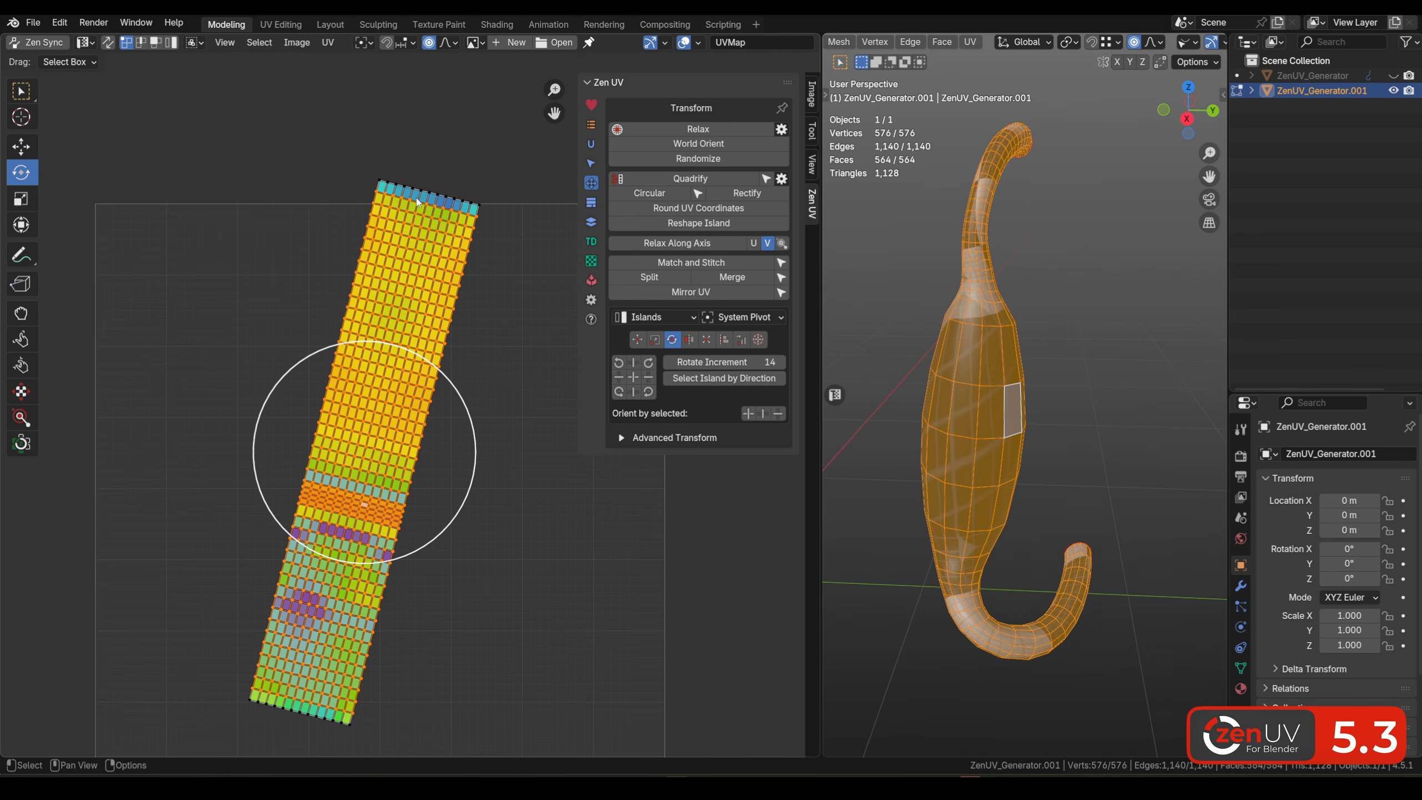
{"action": "middle_click_drag", "start_coordinate": [459, 441], "coordinate": [466, 400]}
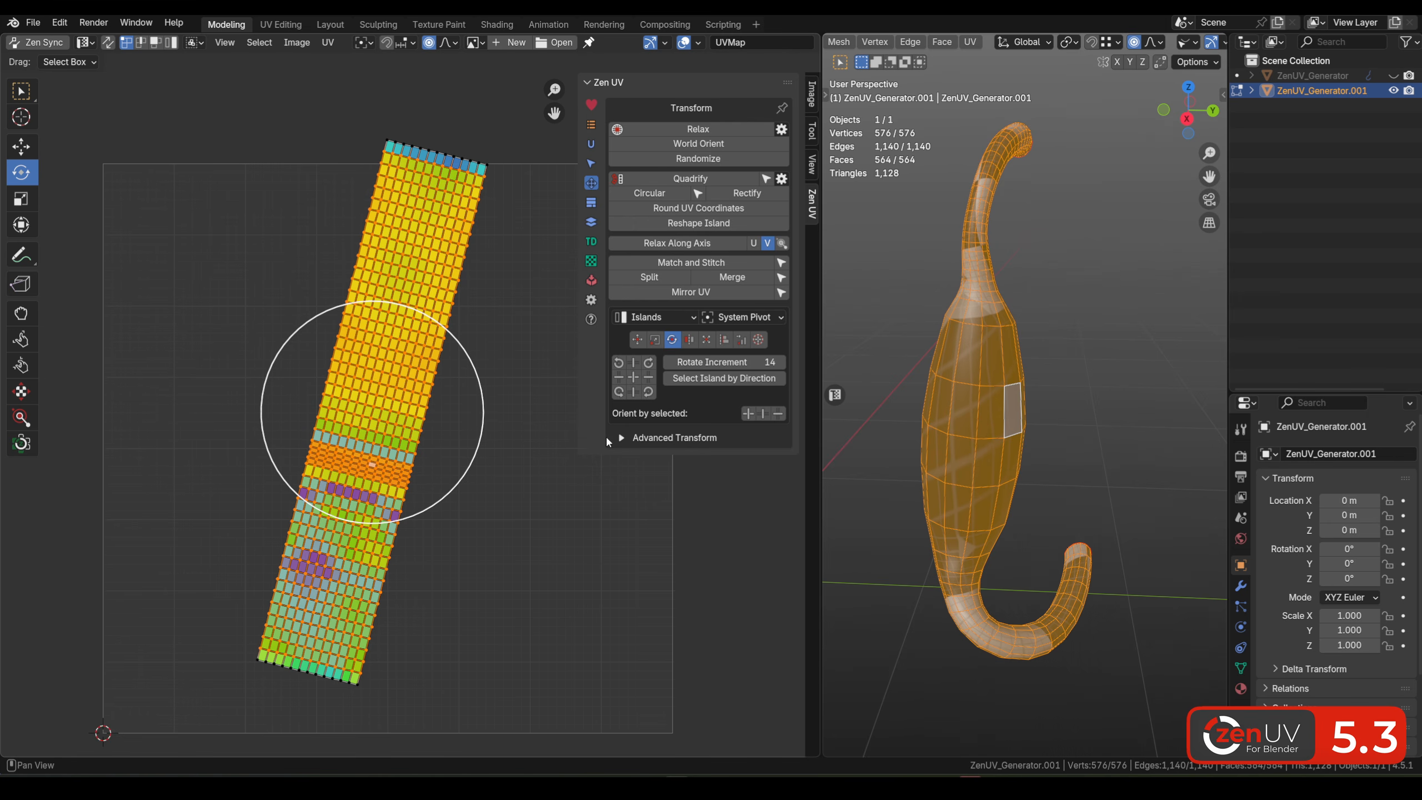
Step: Switch Relax Along Axis to the gizmo direction, fit the transform gizmo along the tilted island, and relax the island
{"action": "left_click", "coordinate": [782, 245]}
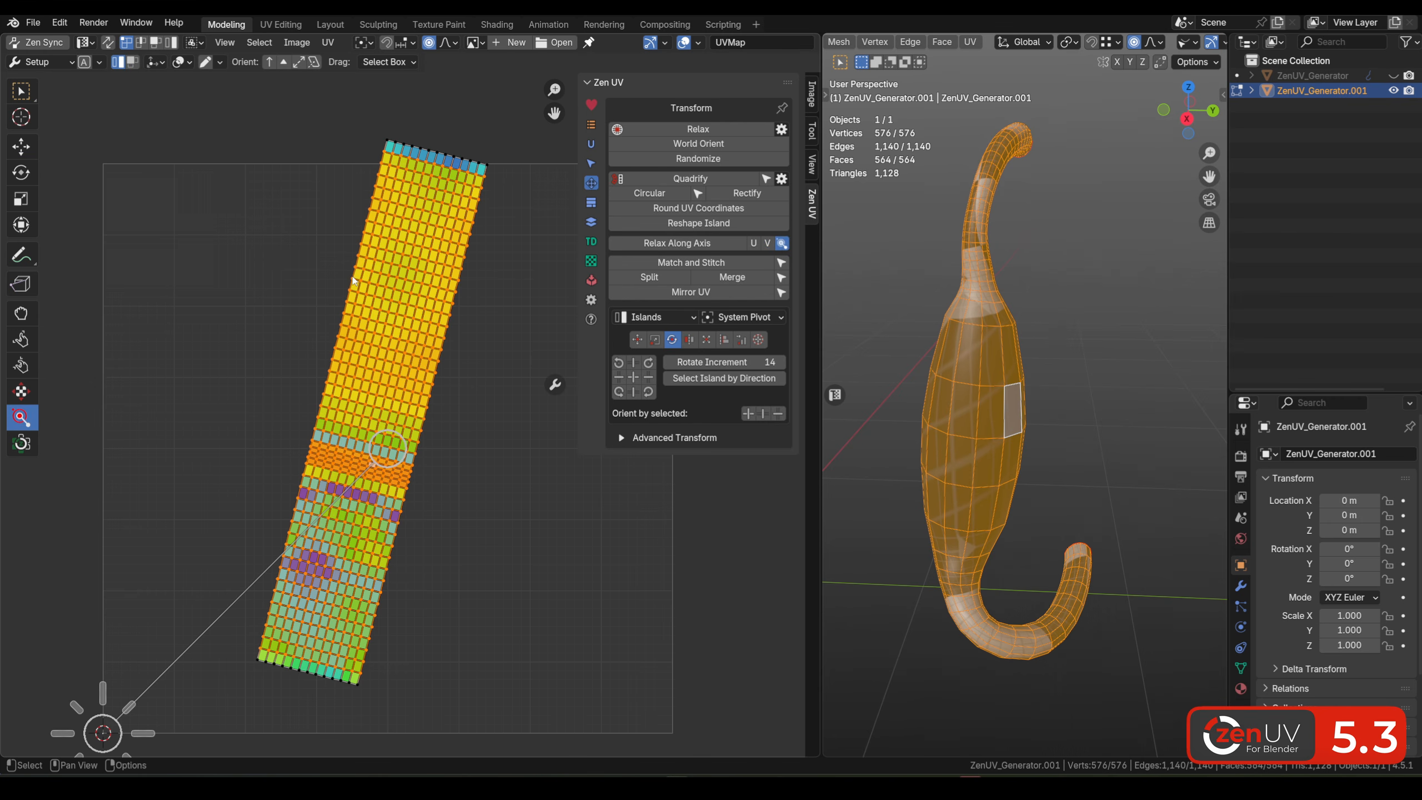
{"action": "left_click", "coordinate": [270, 63]}
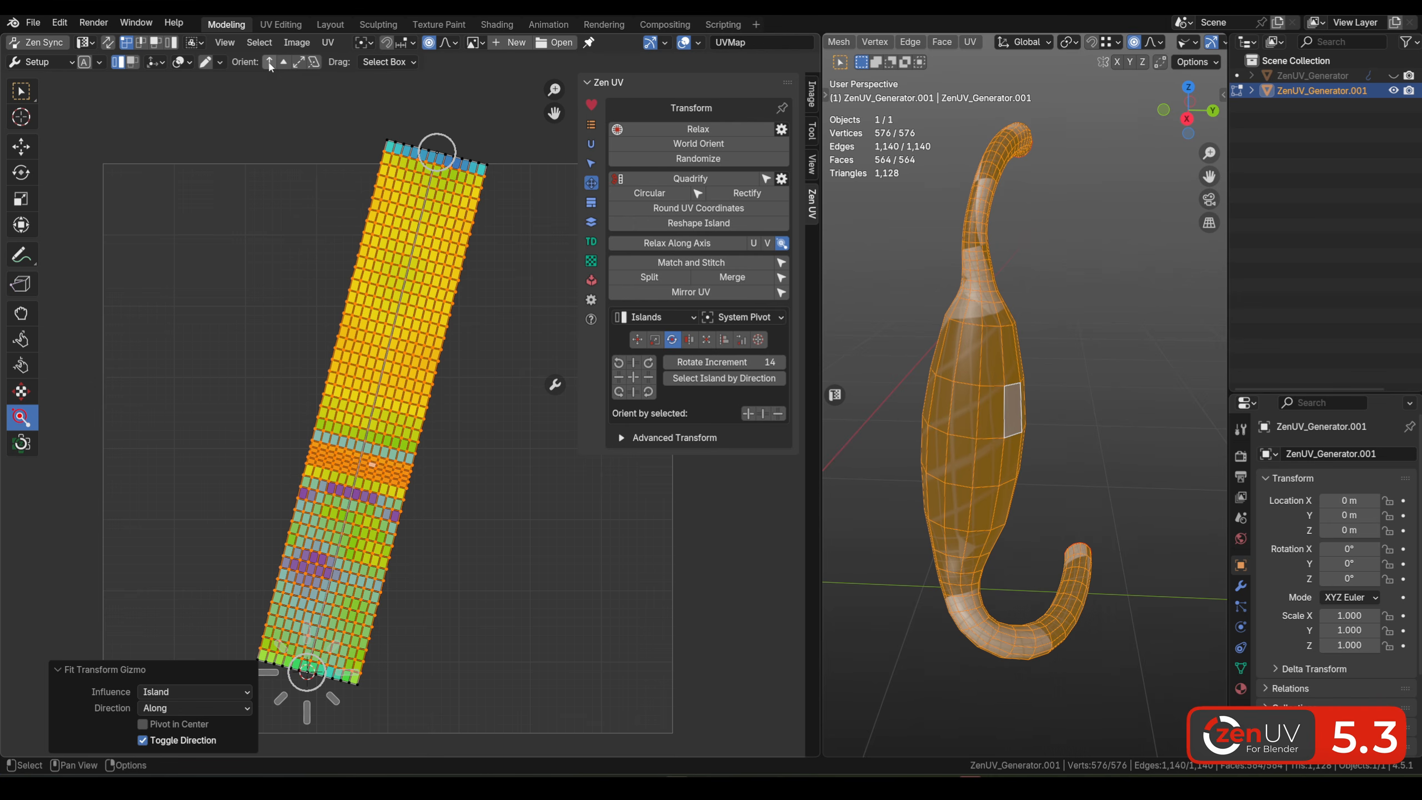
{"action": "mouse_move", "coordinate": [307, 672]}
{"action": "left_mouse_down"}
{"action": "mouse_move", "coordinate": [291, 643]}
{"action": "mouse_move", "coordinate": [299, 664]}
{"action": "left_mouse_up"}
{"action": "left_click", "coordinate": [268, 64]}
{"action": "middle_click_drag", "start_coordinate": [470, 311], "coordinate": [481, 275]}
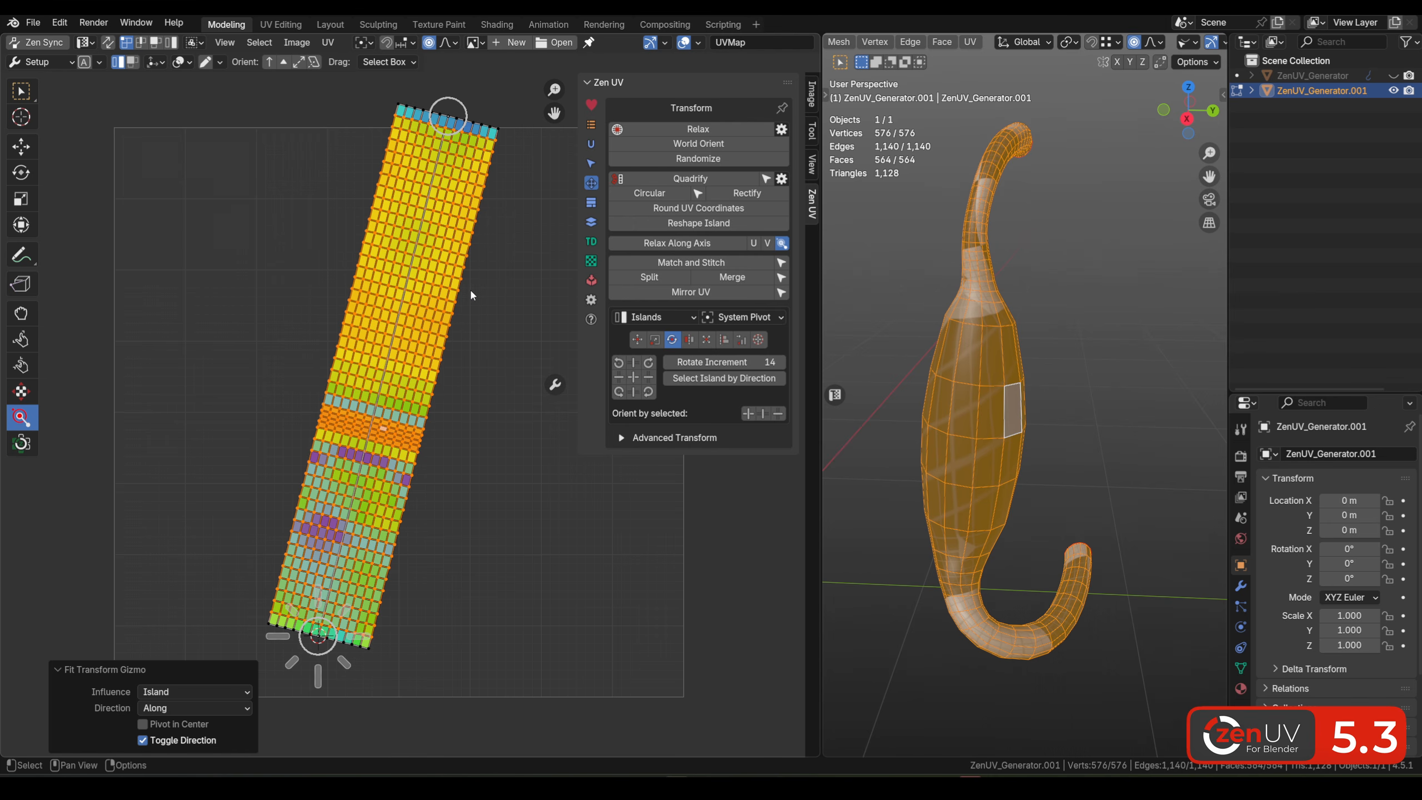
{"action": "left_click", "coordinate": [707, 247]}
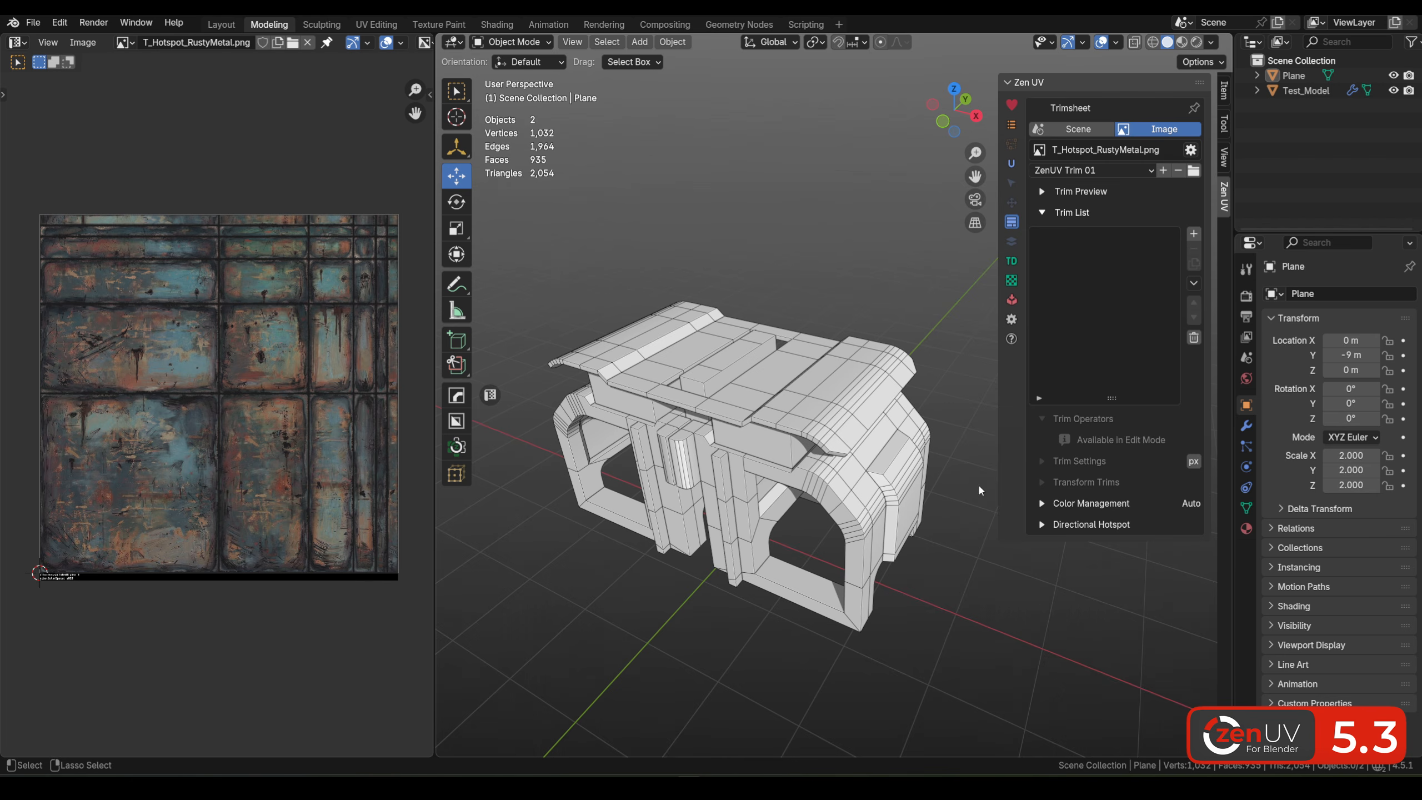
Step: Open Test_Model in Edit Mode and clear its face selection
{"action": "left_click", "coordinate": [822, 440]}
{"action": "middle_click_drag", "start_coordinate": [822, 440], "coordinate": [864, 445]}
{"action": "key", "text": "Tab"}
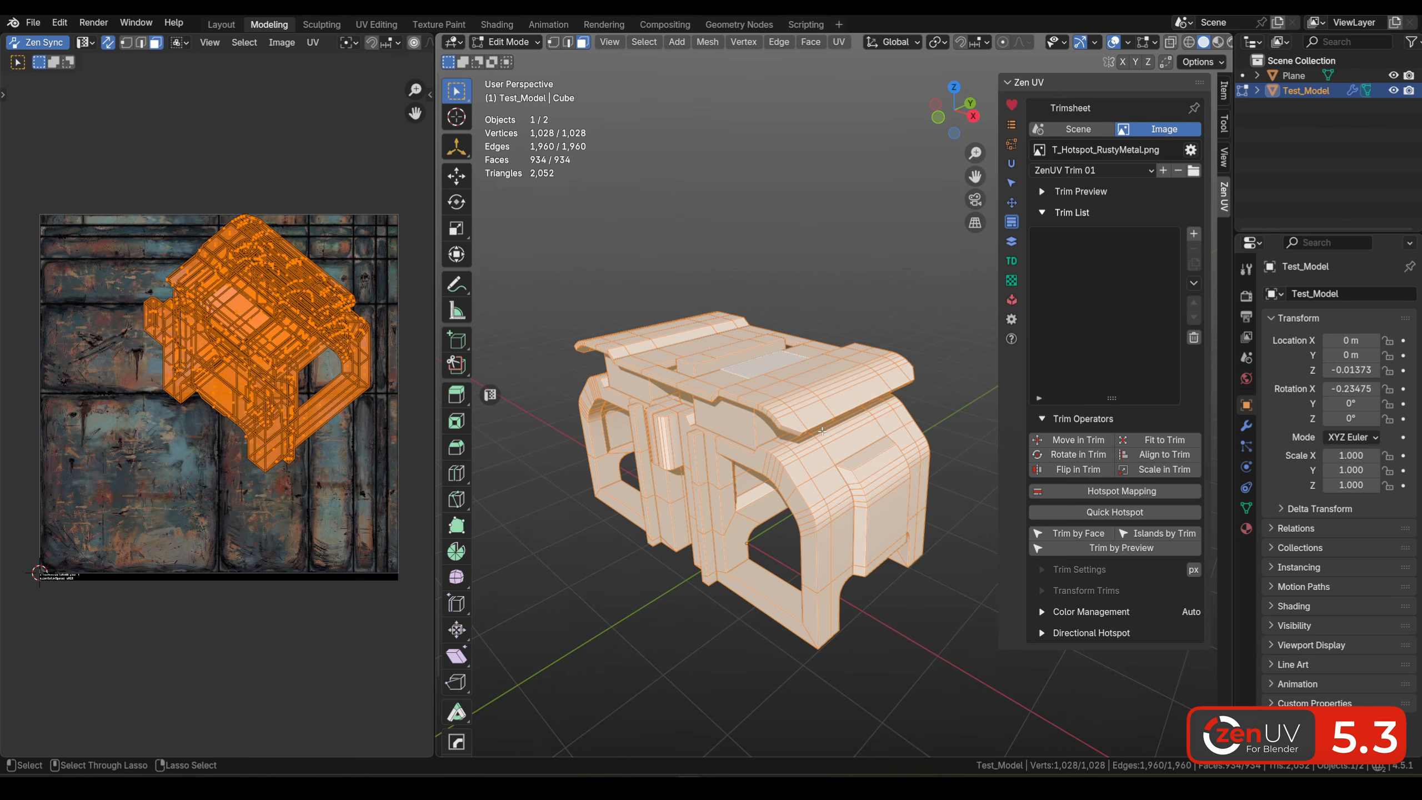
{"action": "left_click", "coordinate": [940, 359]}
{"action": "middle_click_drag", "start_coordinate": [940, 359], "coordinate": [795, 392]}
{"action": "scroll", "coordinate": [790, 364], "scroll_direction": "down", "scroll_amount": 3}
{"action": "middle_click_drag", "start_coordinate": [795, 331], "coordinate": [775, 432], "text": "shift"}
{"action": "scroll", "coordinate": [802, 390], "scroll_direction": "up", "scroll_amount": 1}
{"action": "scroll", "coordinate": [776, 432], "scroll_direction": "up", "scroll_amount": 1}
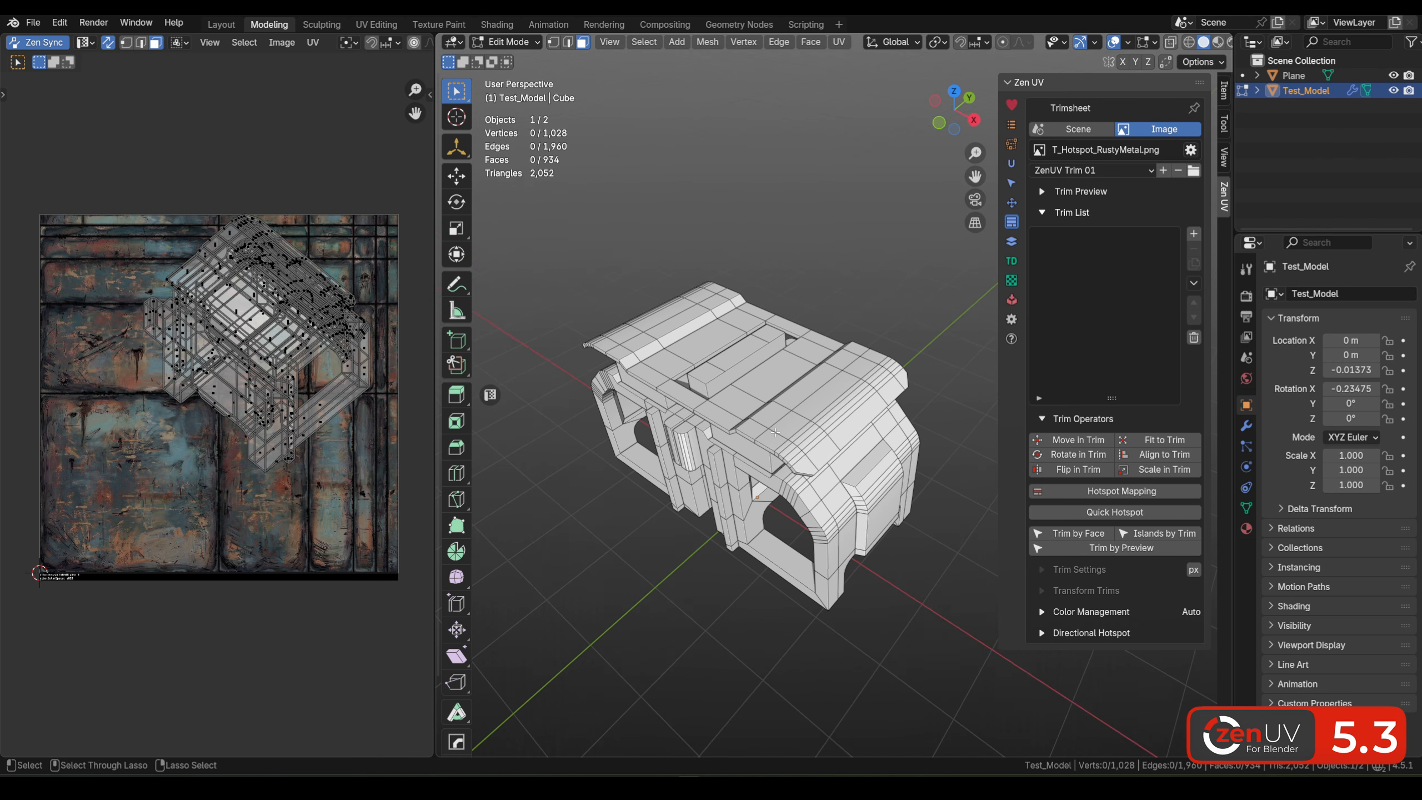
Step: Set the viewport shading's object color to Texture so the rusty metal texture displays on the models
{"action": "scroll", "coordinate": [775, 431], "scroll_direction": "down", "scroll_amount": 3}
{"action": "middle_click_drag", "start_coordinate": [584, 502], "coordinate": [739, 378], "text": "shift"}
{"action": "scroll", "coordinate": [739, 378], "scroll_direction": "up", "scroll_amount": 1}
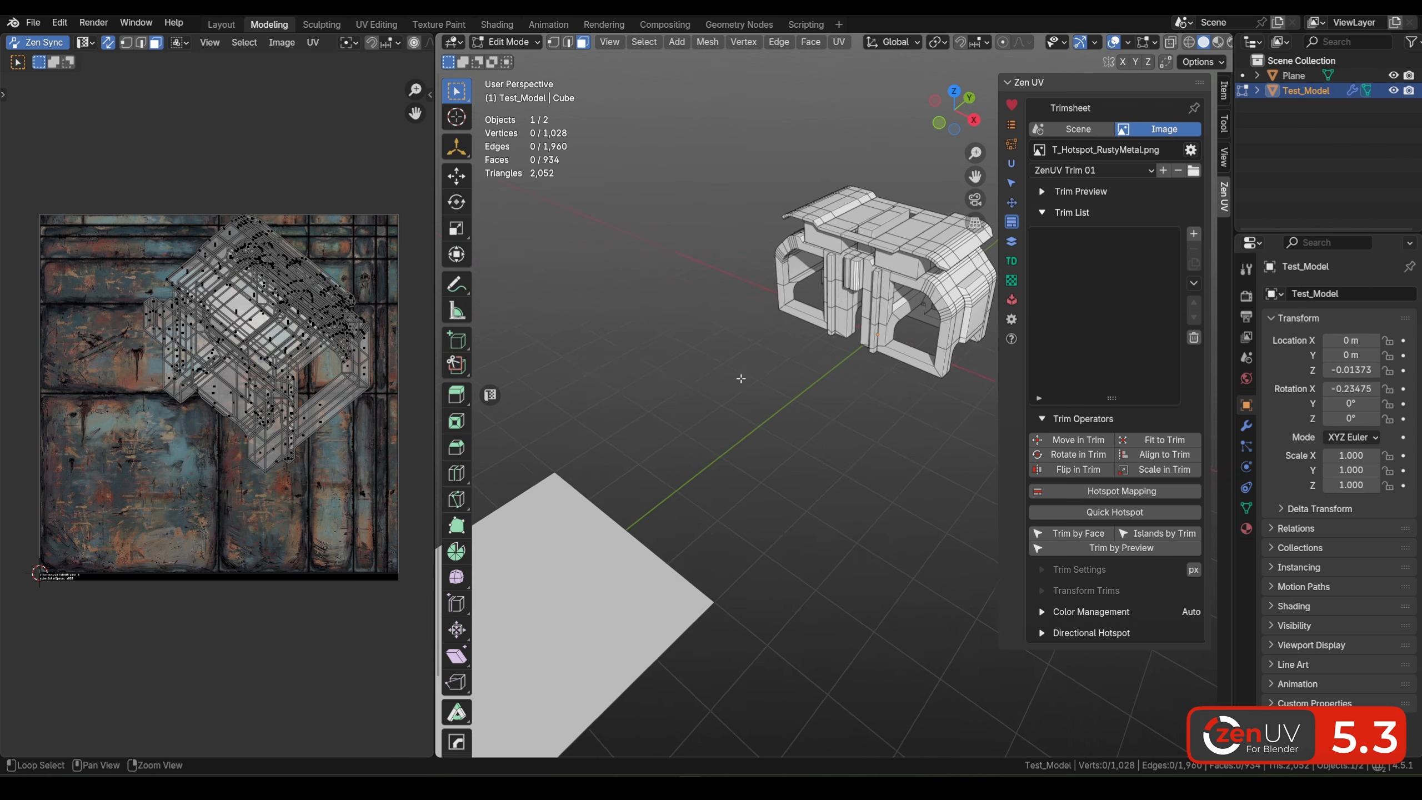
{"action": "middle_click_drag", "start_coordinate": [676, 470], "coordinate": [1145, 104], "text": "shift"}
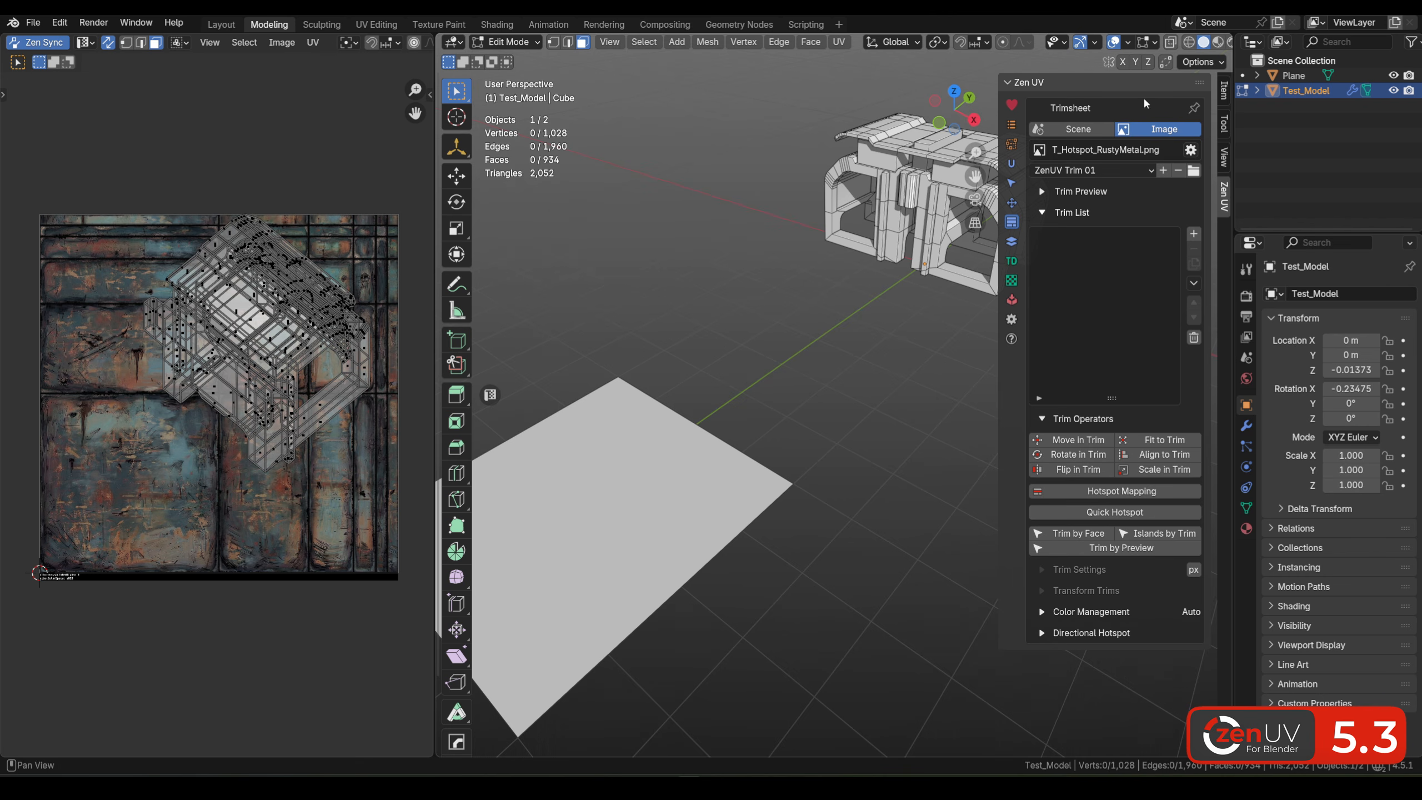
{"action": "scroll", "coordinate": [1179, 43], "scroll_direction": "down", "scroll_amount": 2}
{"action": "left_click", "coordinate": [1217, 45]}
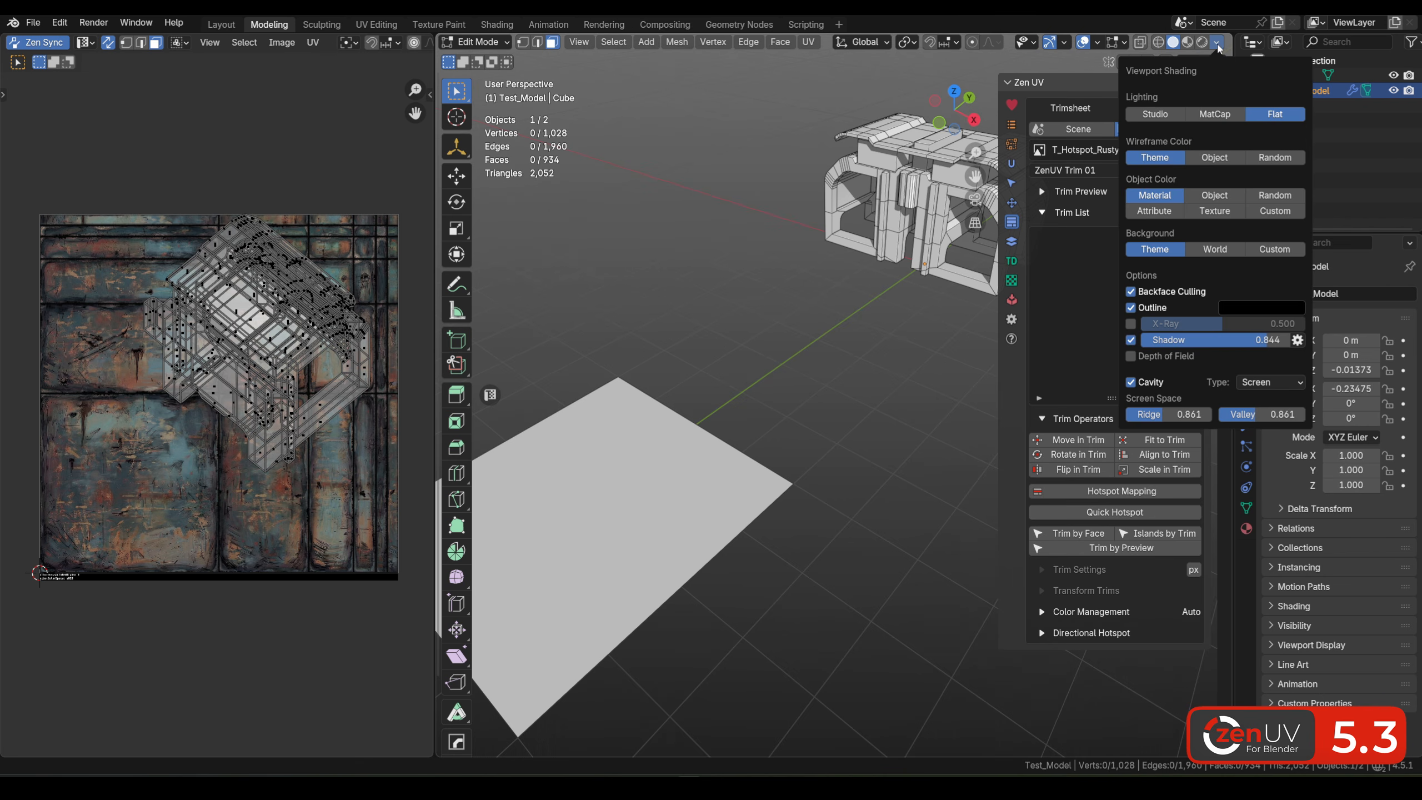
{"action": "left_click", "coordinate": [1214, 211]}
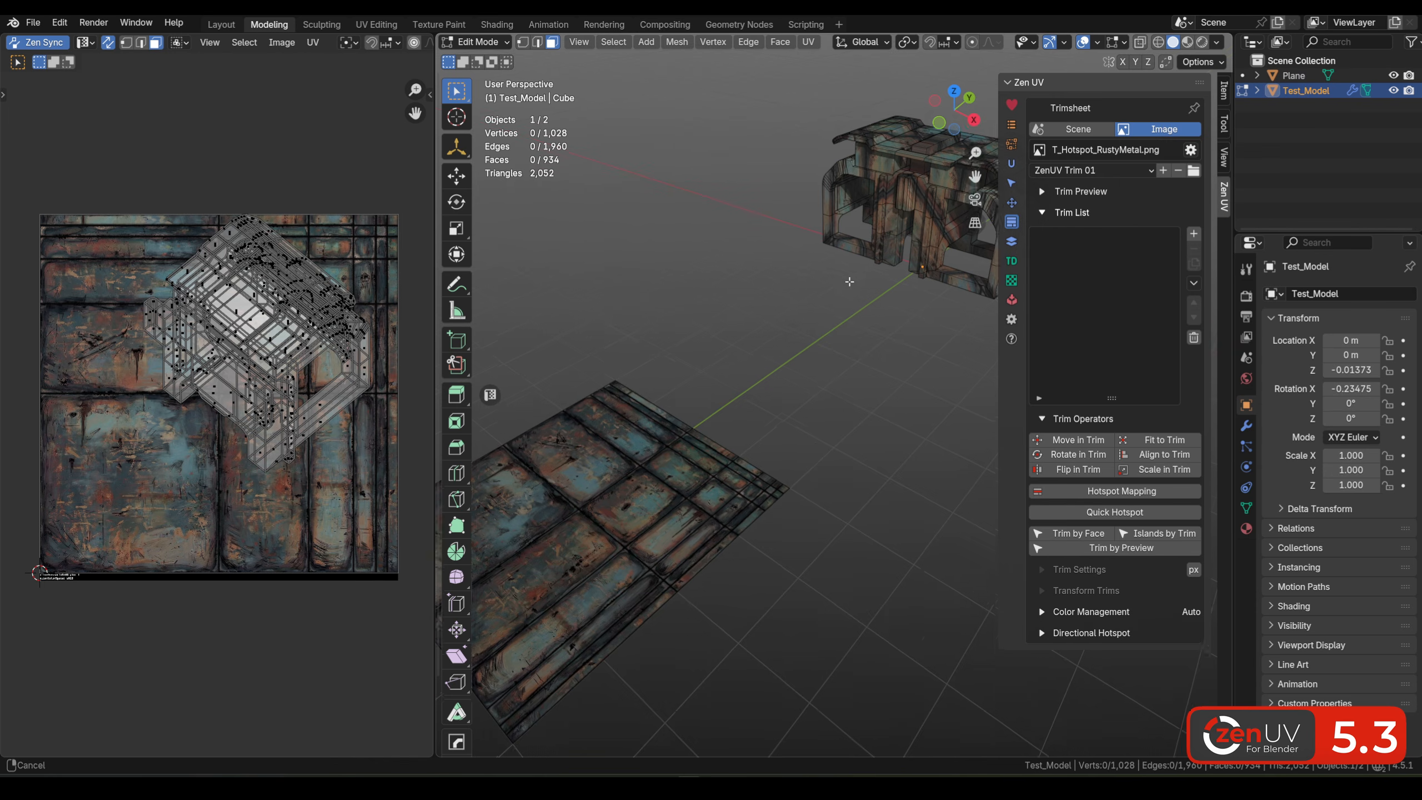
Step: Leave Test_Model's Edit Mode and open the textured Plane in Edit Mode
{"action": "middle_click_drag", "start_coordinate": [968, 143], "coordinate": [869, 261], "text": "shift"}
{"action": "middle_click_drag", "start_coordinate": [715, 402], "coordinate": [832, 338], "text": "shift"}
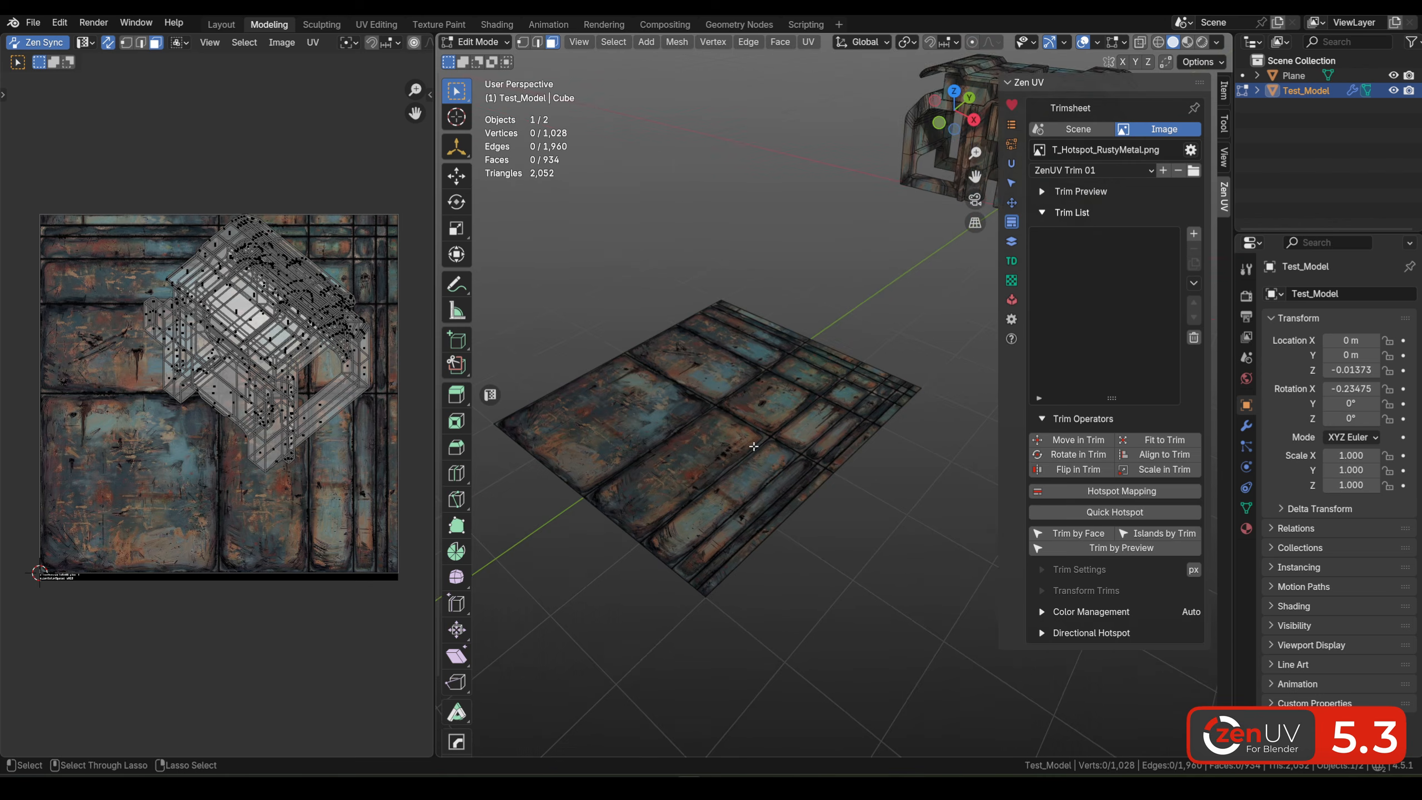
{"action": "key", "text": "Tab"}
{"action": "left_click", "coordinate": [765, 431]}
{"action": "middle_click_drag", "start_coordinate": [765, 431], "coordinate": [716, 422]}
{"action": "key", "text": "Tab"}
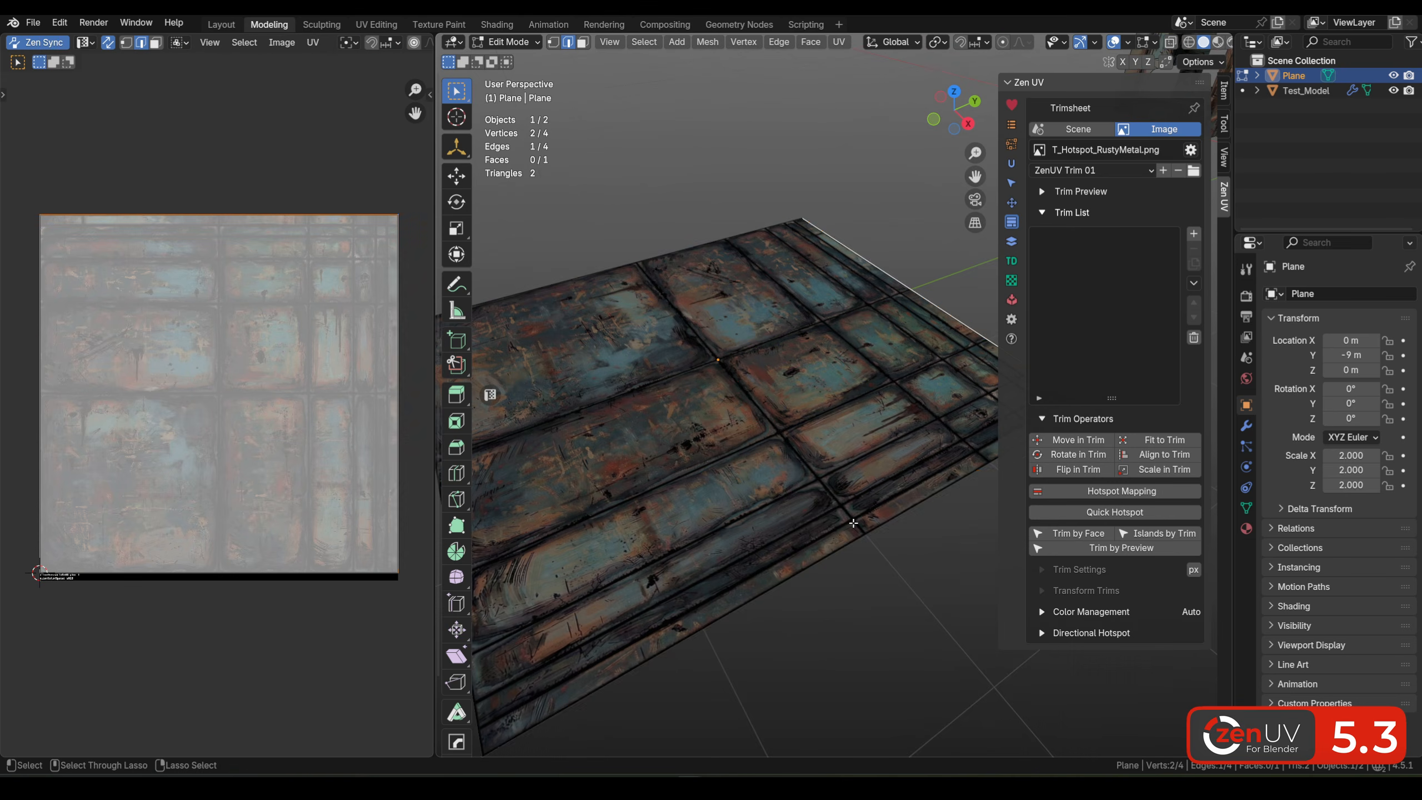
Step: Divide the plane with five parallel loop cuts along the texture's horizontal panel seams
{"action": "left_click", "coordinate": [855, 525]}
{"action": "middle_click_drag", "start_coordinate": [855, 525], "coordinate": [854, 542]}
{"action": "scroll", "coordinate": [853, 543], "scroll_direction": "down", "scroll_amount": 3}
{"action": "key", "text": "ctrl+r"}
{"action": "left_click", "coordinate": [800, 546]}
{"action": "right_click", "coordinate": [800, 546]}
{"action": "key", "text": "ctrl+r"}
{"action": "left_click", "coordinate": [891, 506]}
{"action": "scroll", "coordinate": [919, 472], "scroll_direction": "up", "scroll_amount": 3}
{"action": "key", "text": "ctrl+r"}
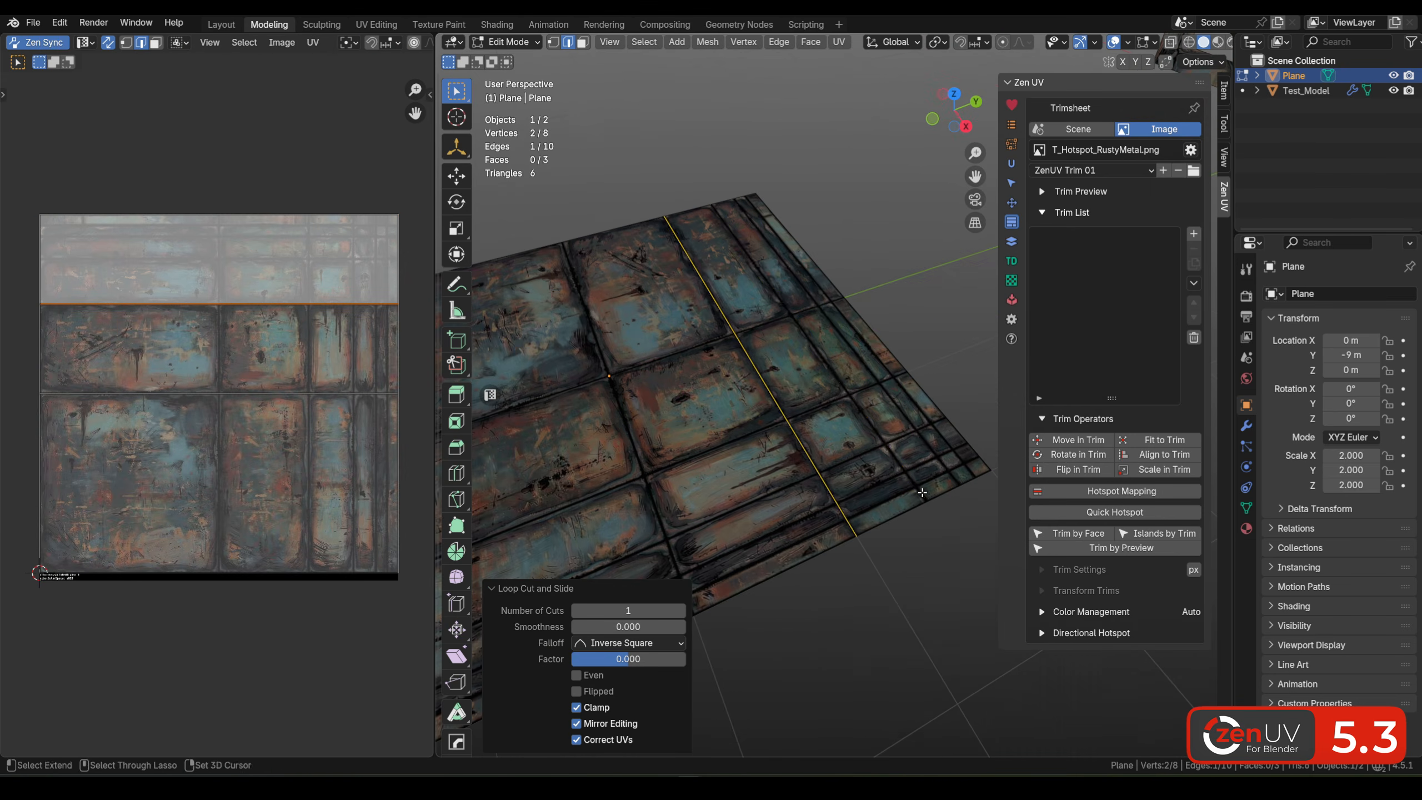
{"action": "left_click", "coordinate": [928, 504]}
{"action": "key", "text": "ctrl+r"}
{"action": "left_click", "coordinate": [956, 490]}
{"action": "key", "text": "ctrl+r"}
{"action": "left_click", "coordinate": [976, 480]}
{"action": "key", "text": "ctrl+r"}
{"action": "left_click", "coordinate": [810, 367]}
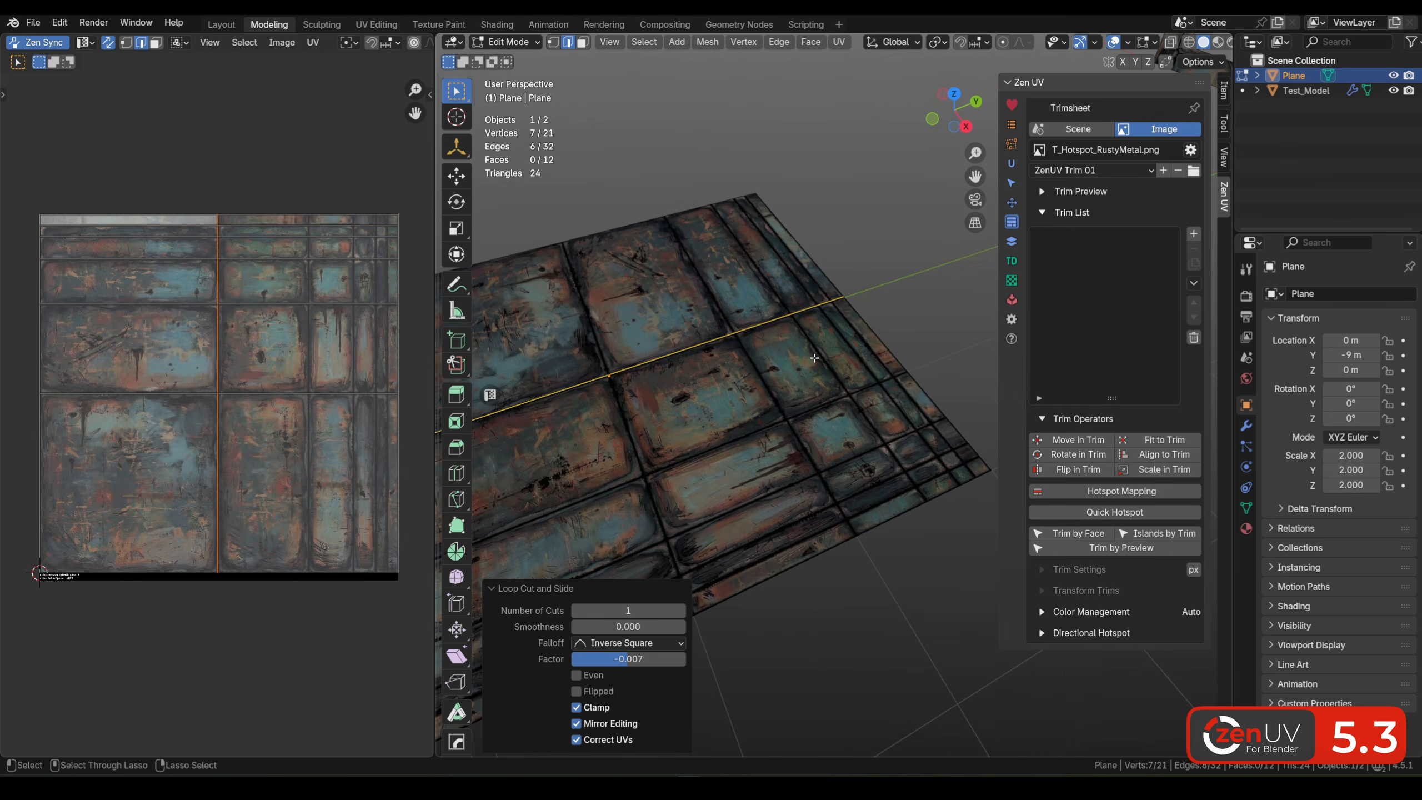
{"action": "key", "text": "ctrl+z"}
Step: Add five perpendicular loop cuts to the plane along the texture's vertical panel seams
{"action": "key", "text": "ctrl+r"}
{"action": "left_click", "coordinate": [812, 364]}
{"action": "key", "text": "ctrl+r"}
{"action": "left_click", "coordinate": [849, 401]}
{"action": "key", "text": "ctrl+r"}
{"action": "left_click", "coordinate": [881, 443]}
{"action": "left_click", "coordinate": [882, 443]}
{"action": "key", "text": "ctrl+r"}
{"action": "double_click", "coordinate": [906, 469]}
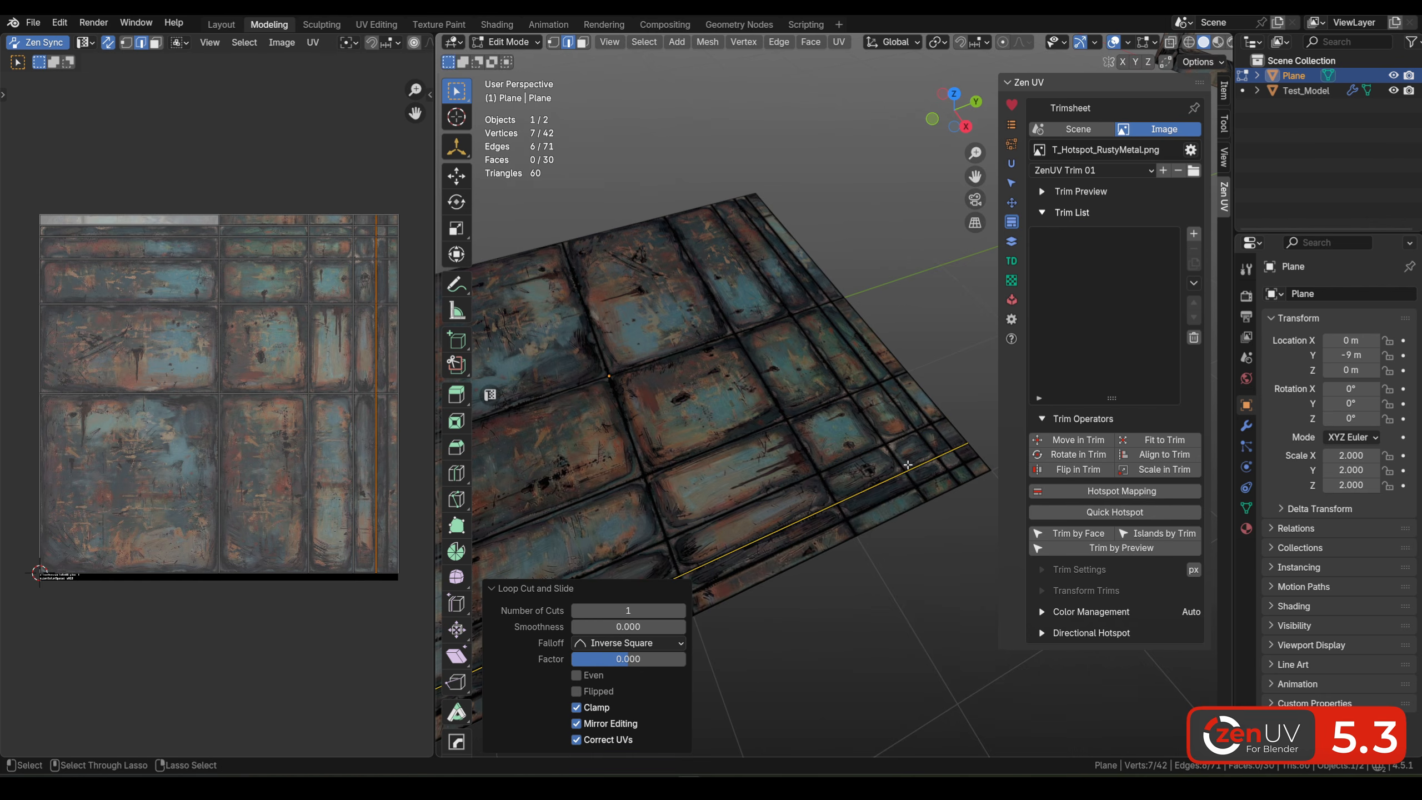
{"action": "key", "text": "ctrl+r"}
{"action": "double_click", "coordinate": [919, 485]}
Step: Select all of the plane's linked faces and create new trims from them with the mode set to Faces
{"action": "key", "text": "3"}
{"action": "scroll", "coordinate": [930, 521], "scroll_direction": "down", "scroll_amount": 2}
{"action": "middle_click_drag", "start_coordinate": [930, 524], "coordinate": [789, 415], "text": "shift"}
{"action": "left_click", "coordinate": [942, 392]}
{"action": "key", "text": "ctrl+l"}
{"action": "scroll", "coordinate": [789, 415], "scroll_direction": "down", "scroll_amount": 3}
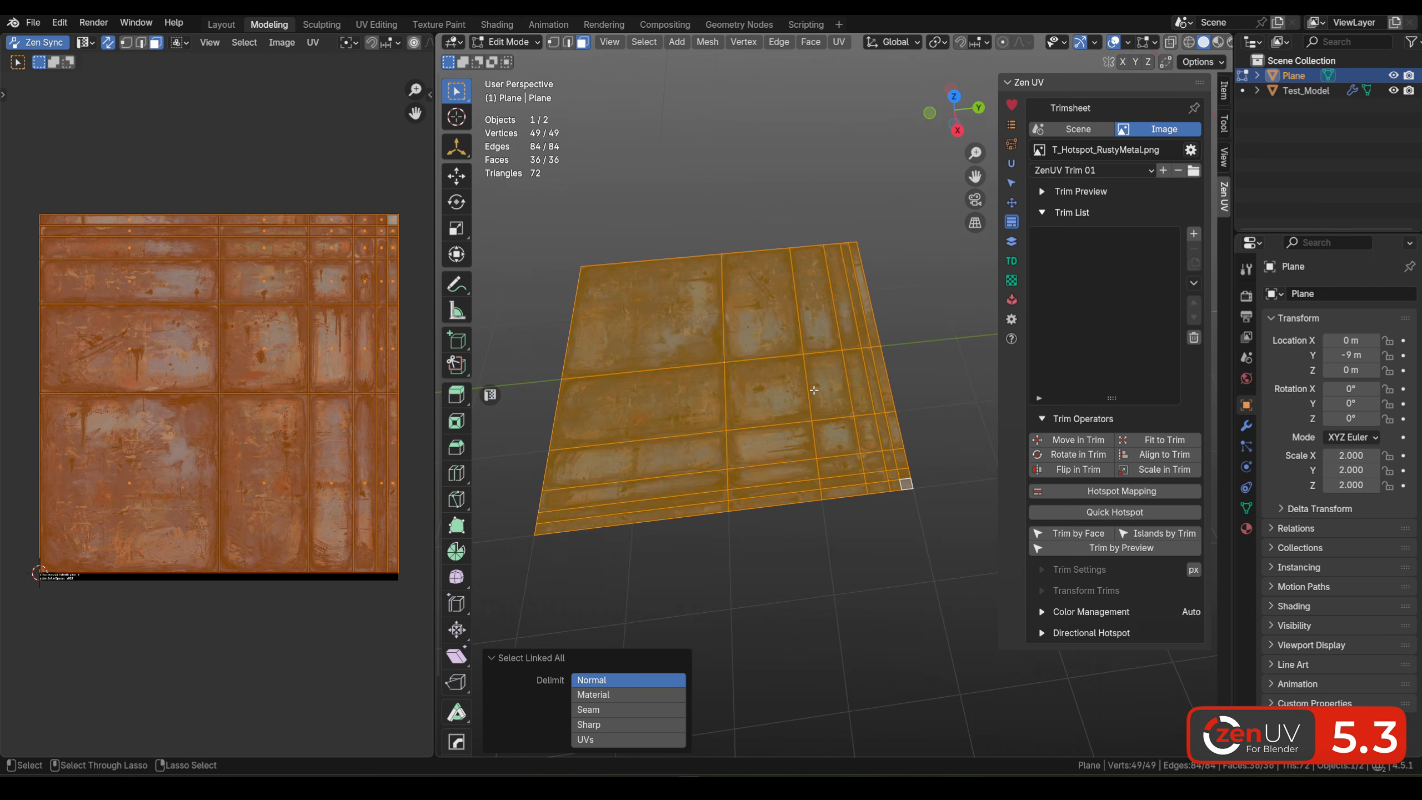
{"action": "left_click", "coordinate": [1193, 234]}
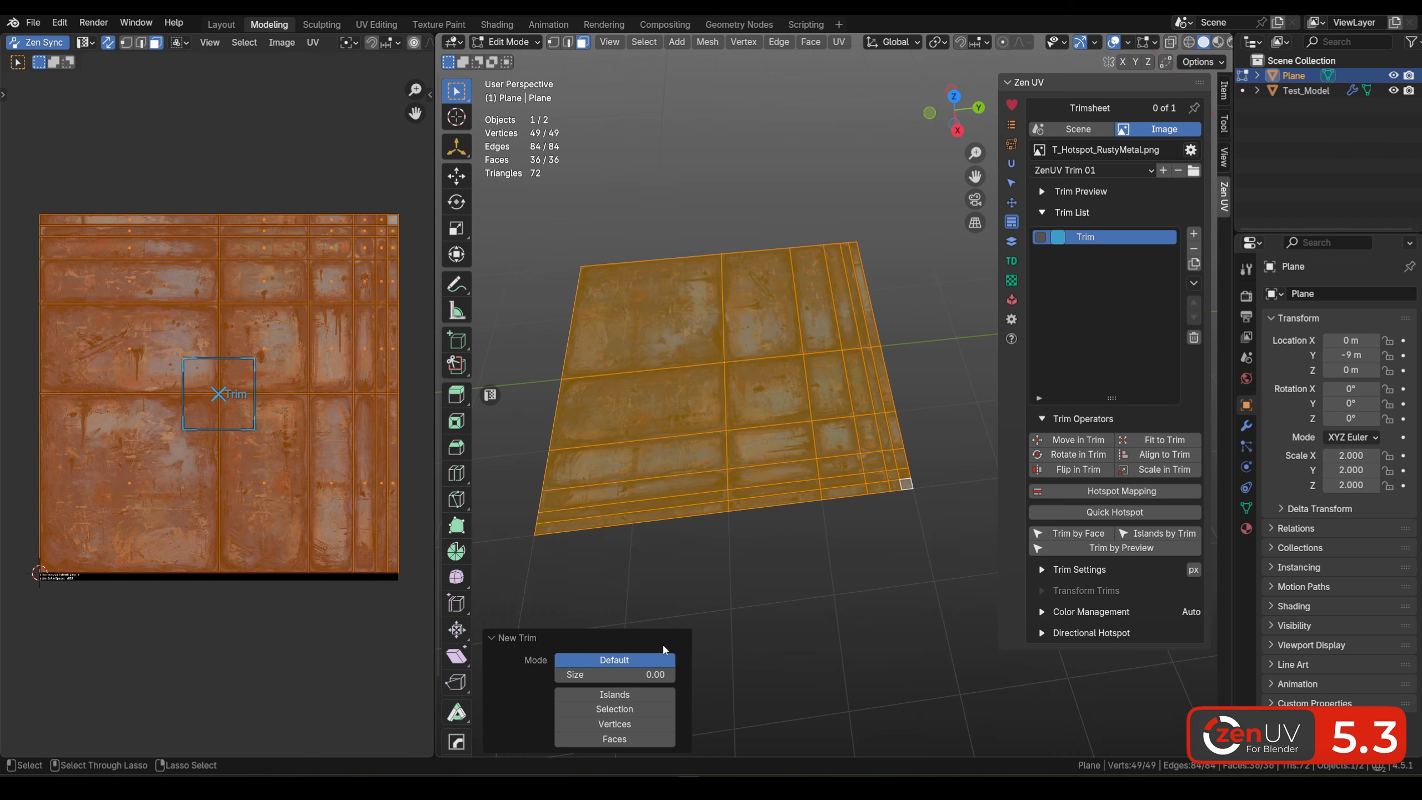
{"action": "left_click", "coordinate": [606, 740]}
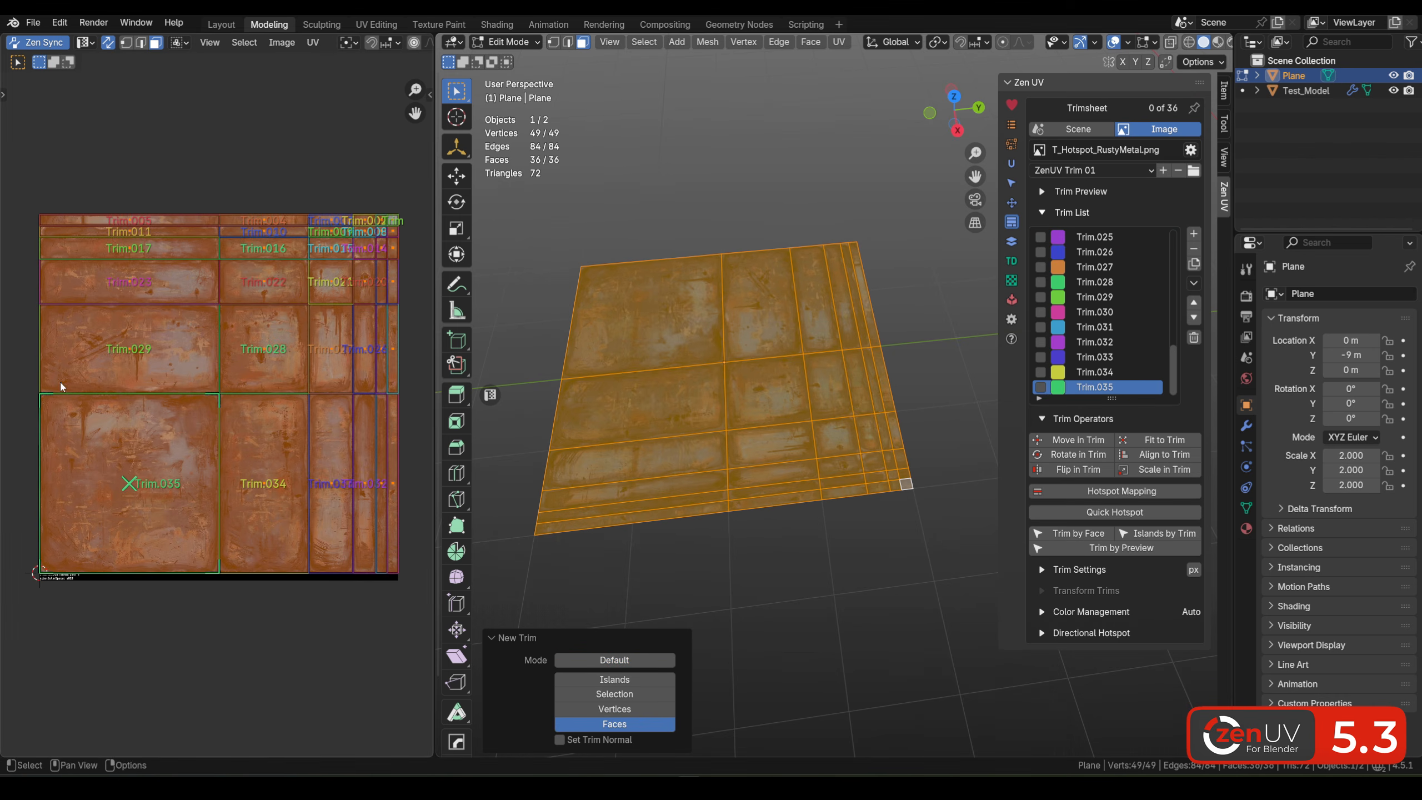
Step: Return to Object Mode and save the trims as a trimsheet preset named QuickHotspot
{"action": "left_click_drag", "start_coordinate": [767, 400], "coordinate": [817, 376], "text": "alt"}
{"action": "right_click_drag", "start_coordinate": [817, 376], "coordinate": [861, 349], "text": "alt"}
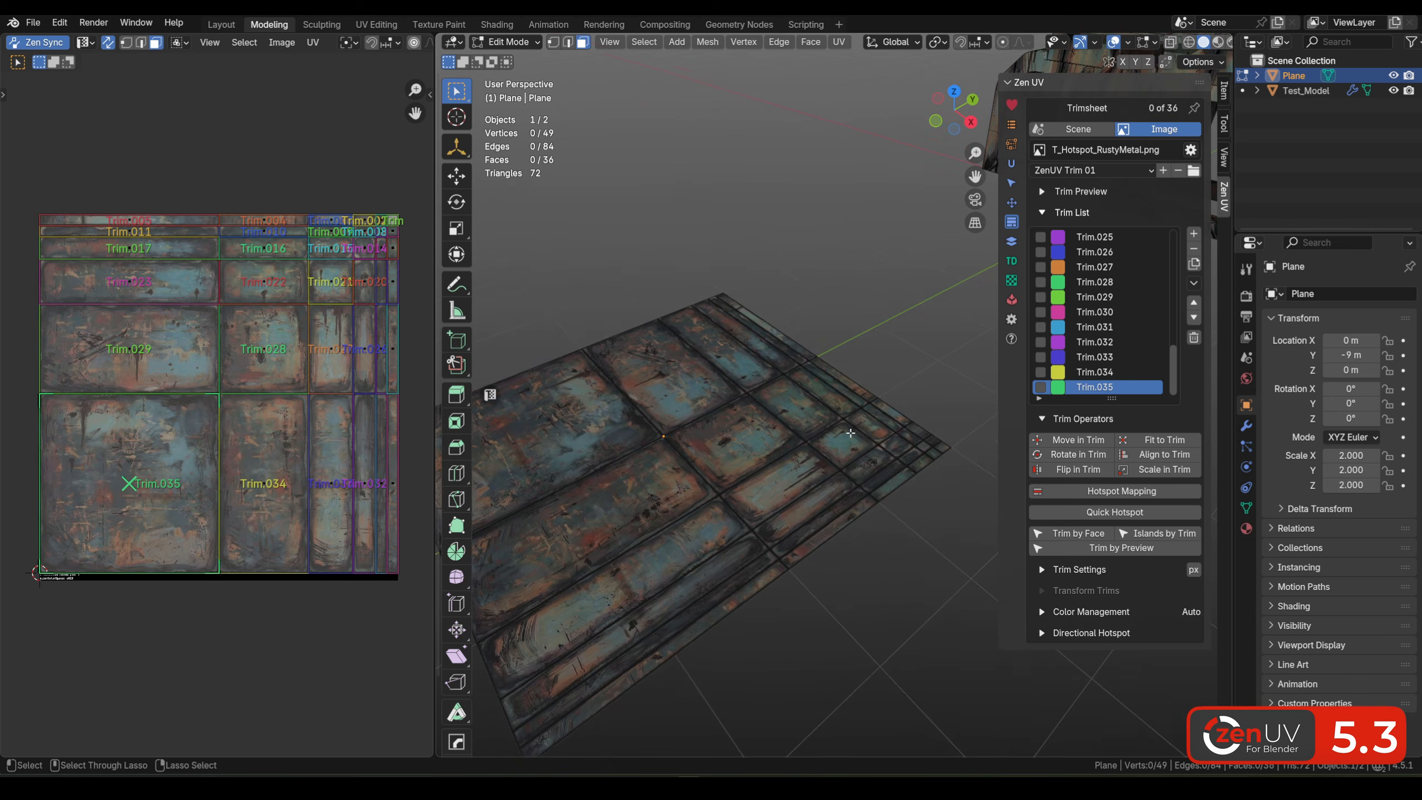
{"action": "left_click", "coordinate": [913, 360]}
{"action": "left_click_drag", "start_coordinate": [838, 399], "coordinate": [857, 386], "text": "alt"}
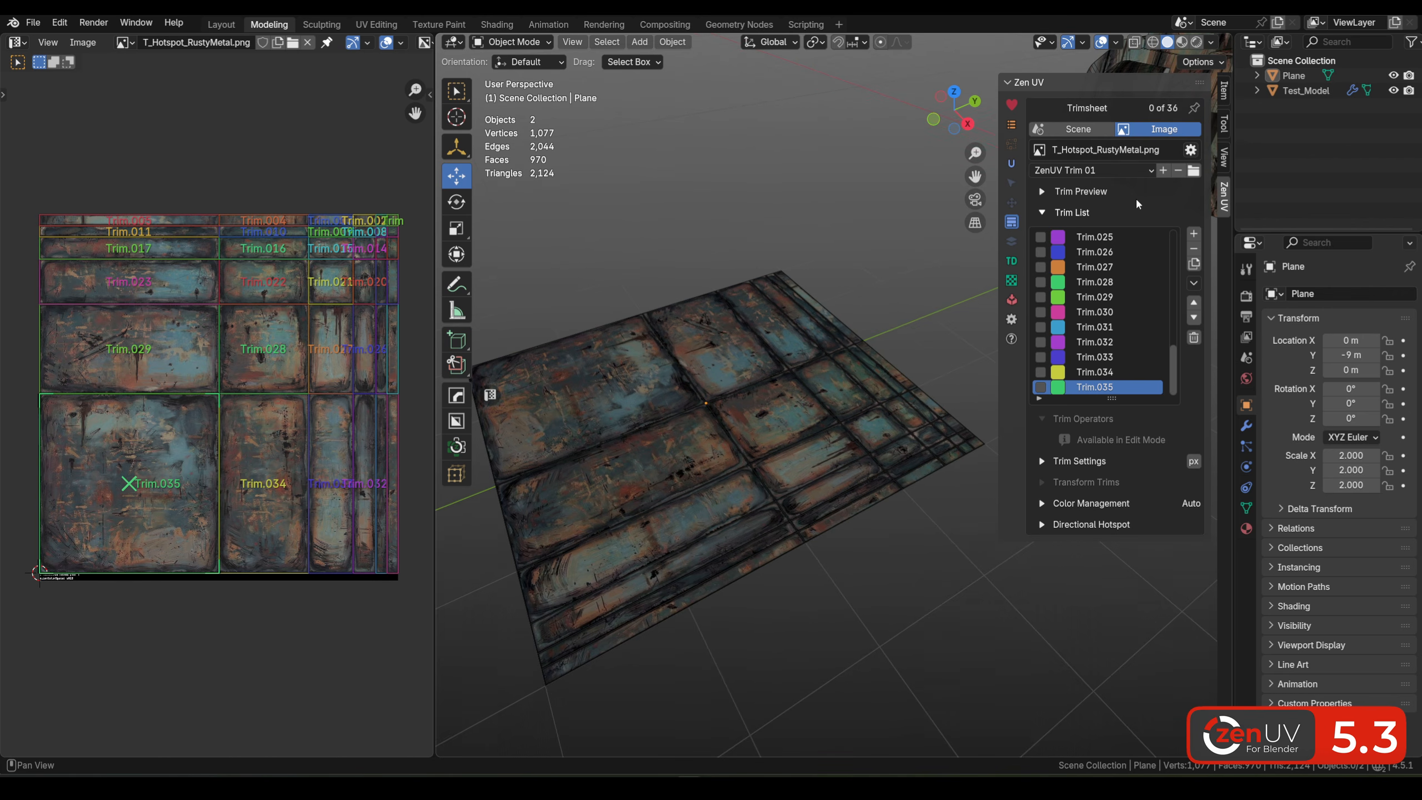
{"action": "left_click", "coordinate": [1163, 170]}
{"action": "type", "text": "Quick"}
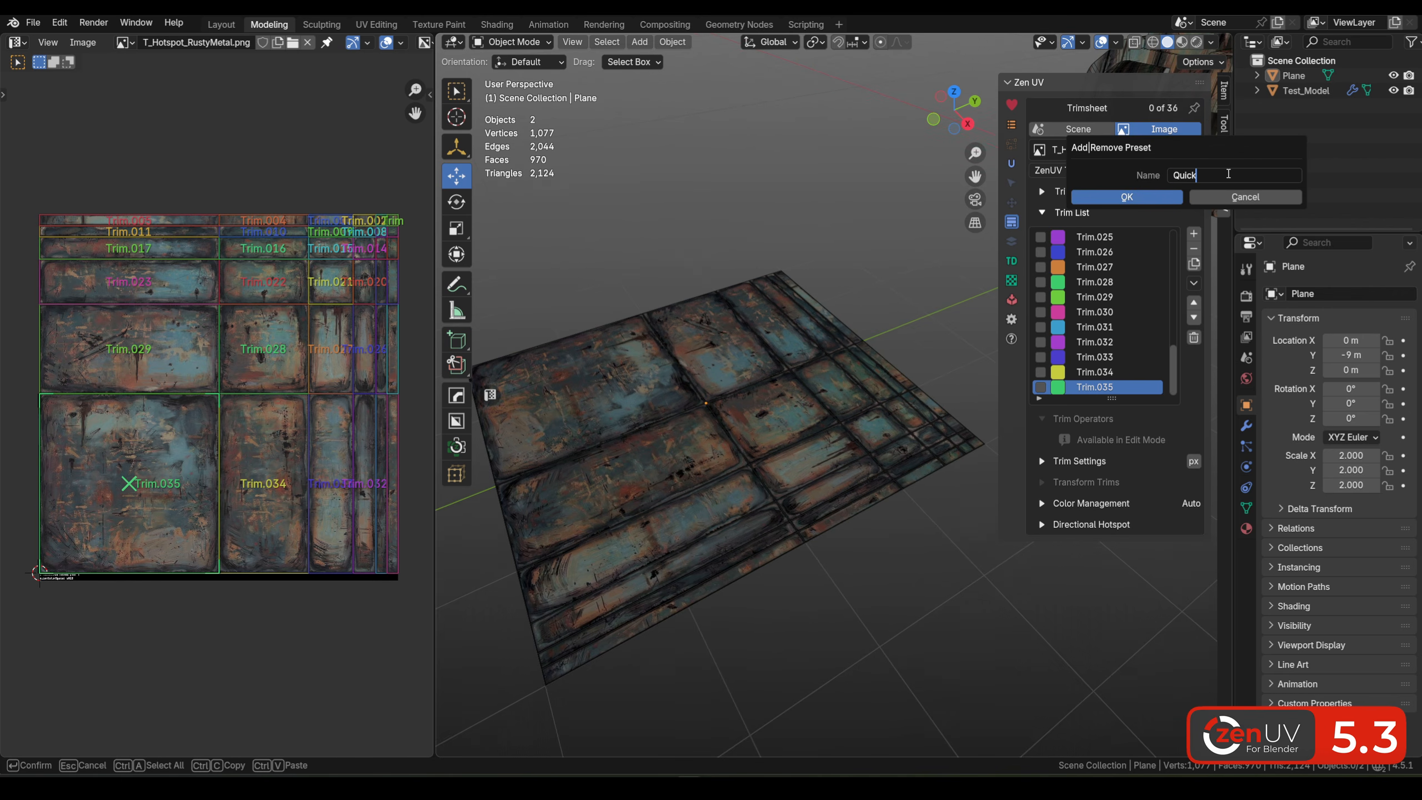
{"action": "type", "text": "Hotspot"}
{"action": "left_click", "coordinate": [1167, 194]}
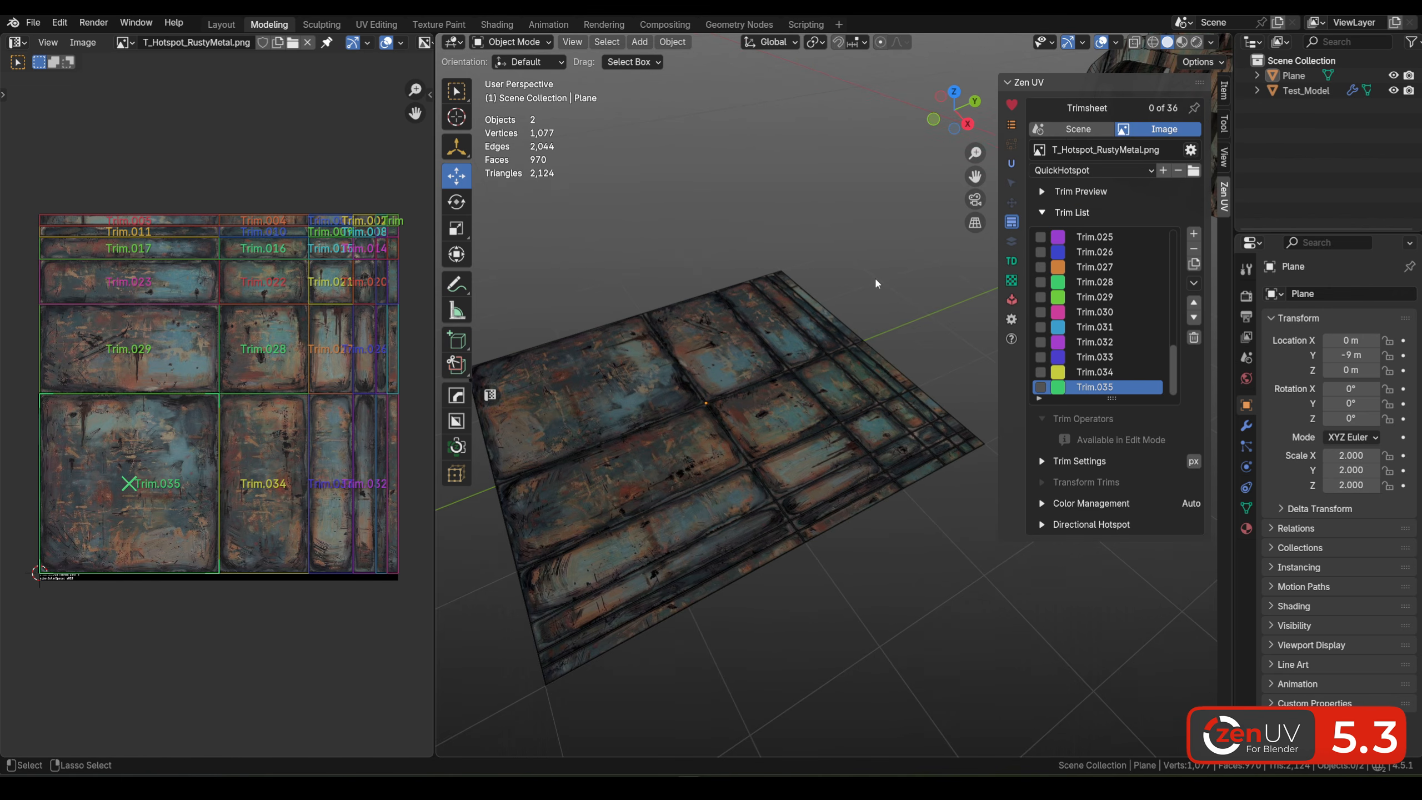
Step: Delete the trim reference plane and select Test_Model
{"action": "left_click", "coordinate": [847, 358]}
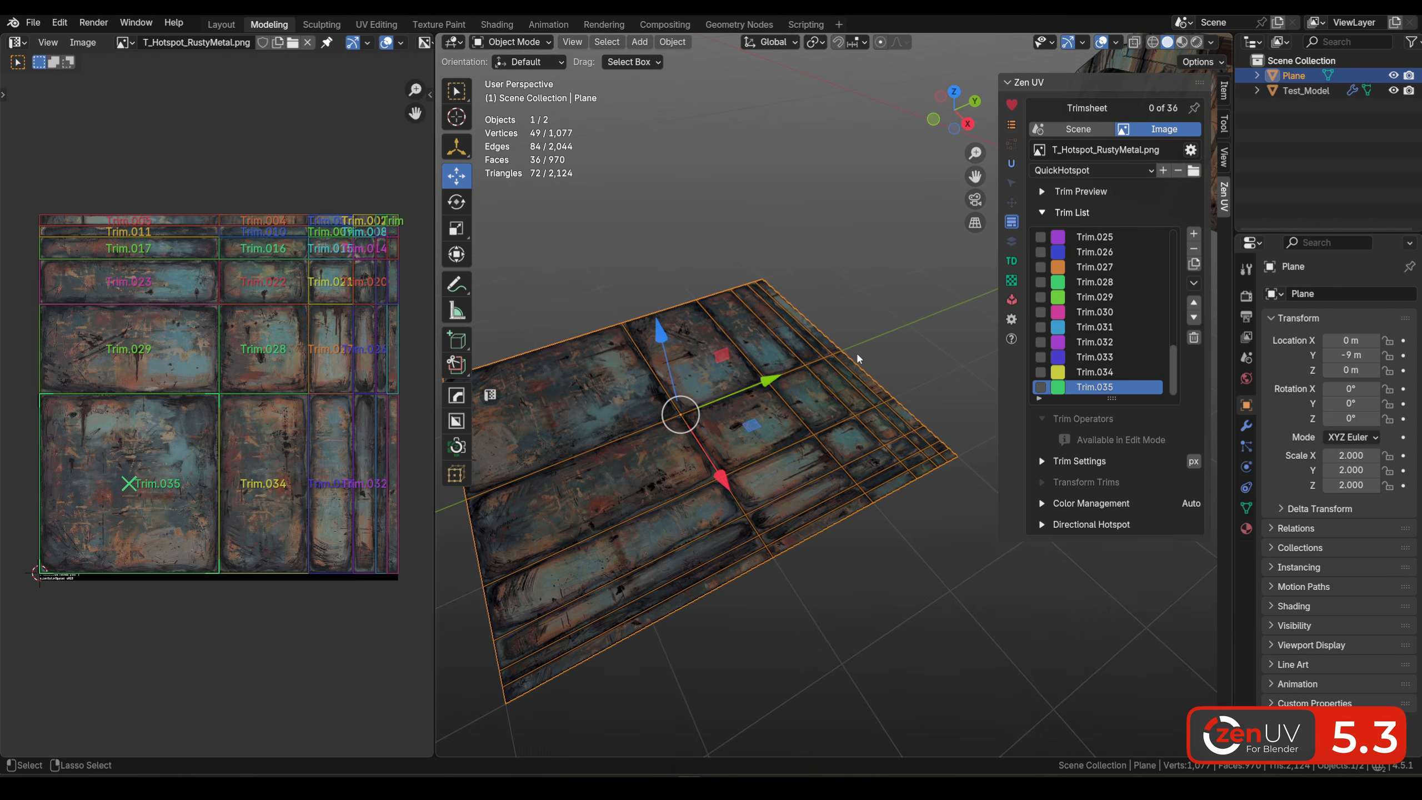
{"action": "key", "text": "Delete"}
{"action": "scroll", "coordinate": [925, 300], "scroll_direction": "down", "scroll_amount": 6}
{"action": "middle_click_drag", "start_coordinate": [926, 300], "coordinate": [750, 376], "text": "alt"}
{"action": "scroll", "coordinate": [845, 308], "scroll_direction": "up", "scroll_amount": 6}
{"action": "left_click", "coordinate": [845, 308]}
{"action": "left_click_drag", "start_coordinate": [817, 317], "coordinate": [762, 380], "text": "alt"}
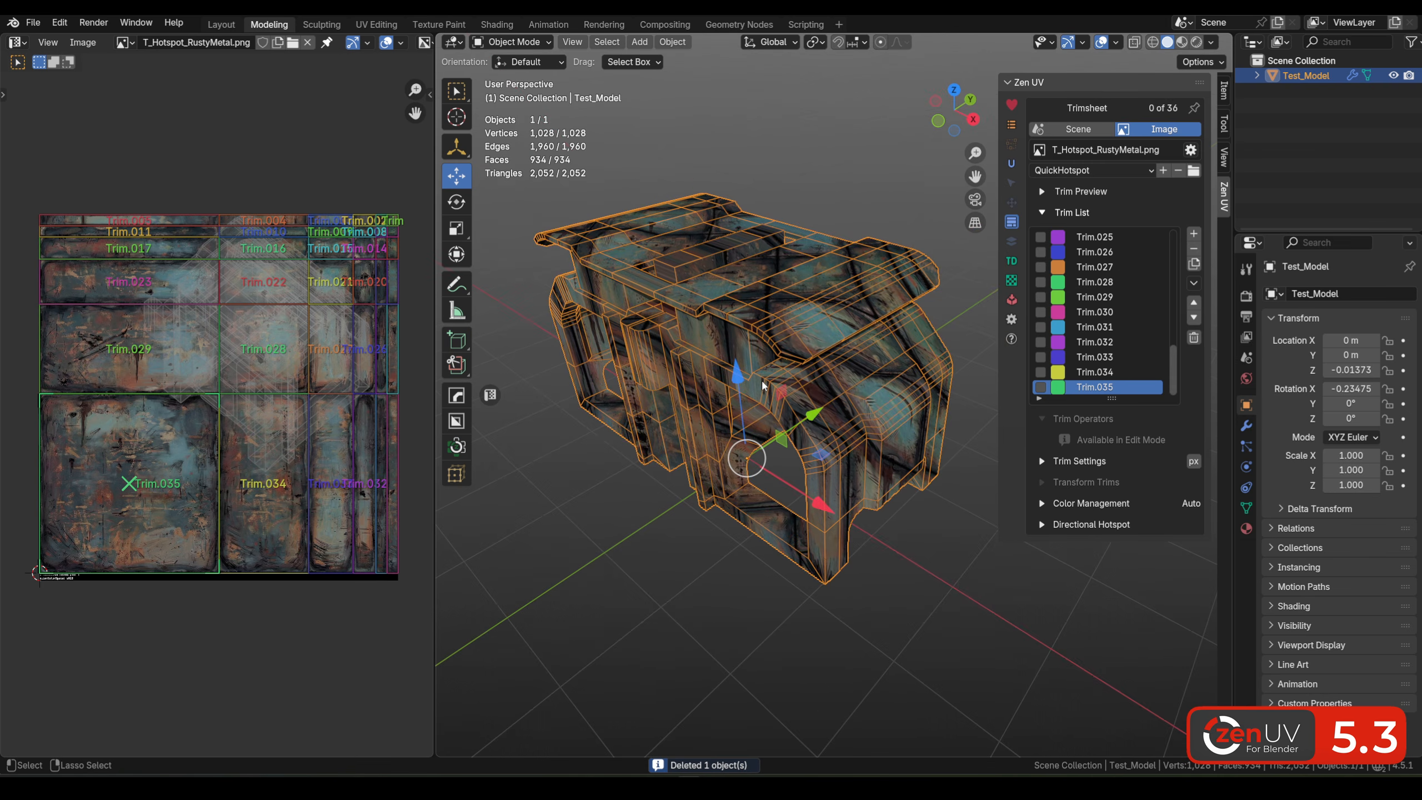
Step: Expand the trim list's sorting options and display trim sizes in pixels in a widened sidebar
{"action": "left_click", "coordinate": [1040, 399]}
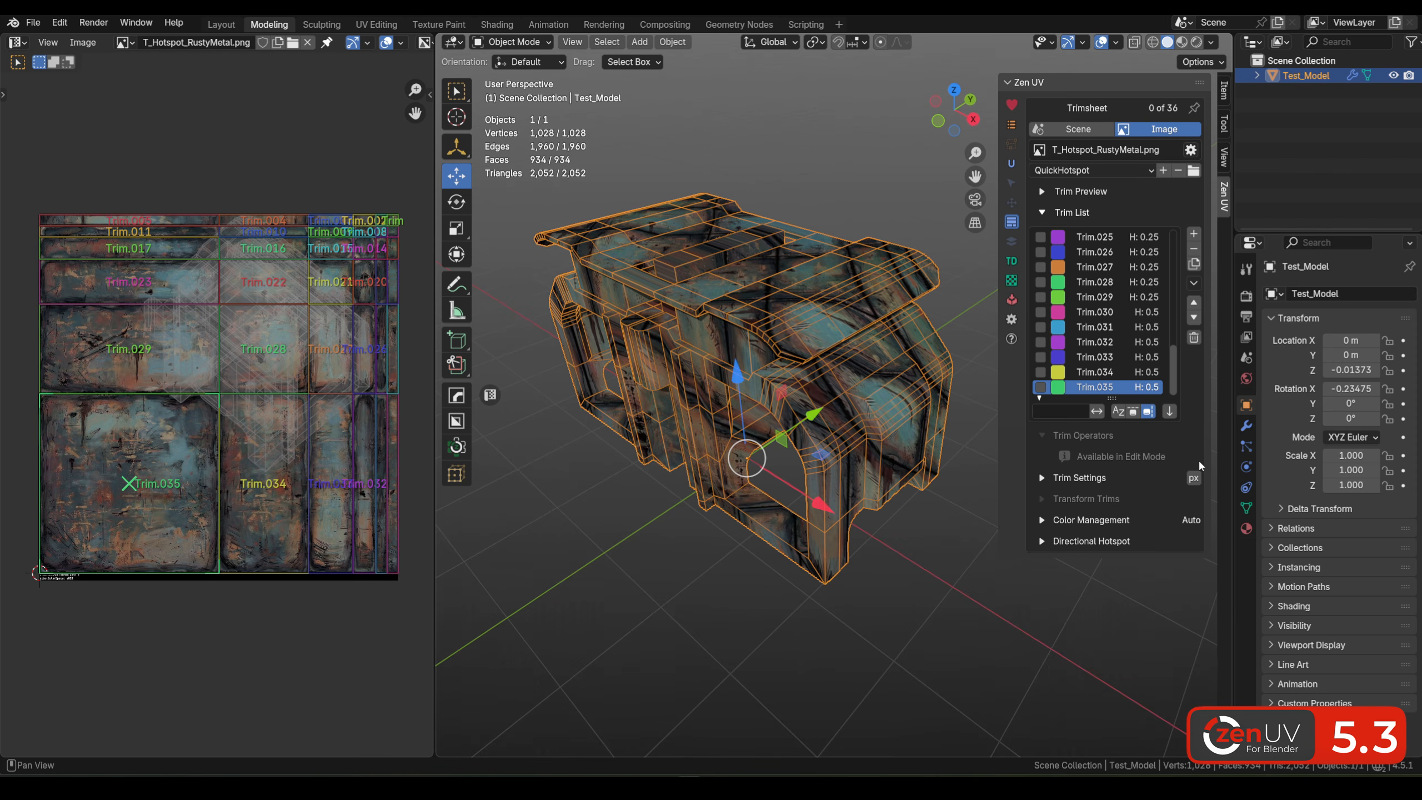
{"action": "left_click", "coordinate": [1194, 476]}
{"action": "left_click_drag", "start_coordinate": [998, 330], "coordinate": [959, 330]}
{"action": "mouse_move", "coordinate": [1175, 370]}
{"action": "left_mouse_down"}
{"action": "mouse_move", "coordinate": [1176, 273]}
{"action": "mouse_move", "coordinate": [1174, 381]}
{"action": "left_mouse_up"}
Step: Try the trim list's reversed order for both height and width sorting, and collapse the sorting options
{"action": "left_click", "coordinate": [1169, 412]}
{"action": "left_click", "coordinate": [1169, 412]}
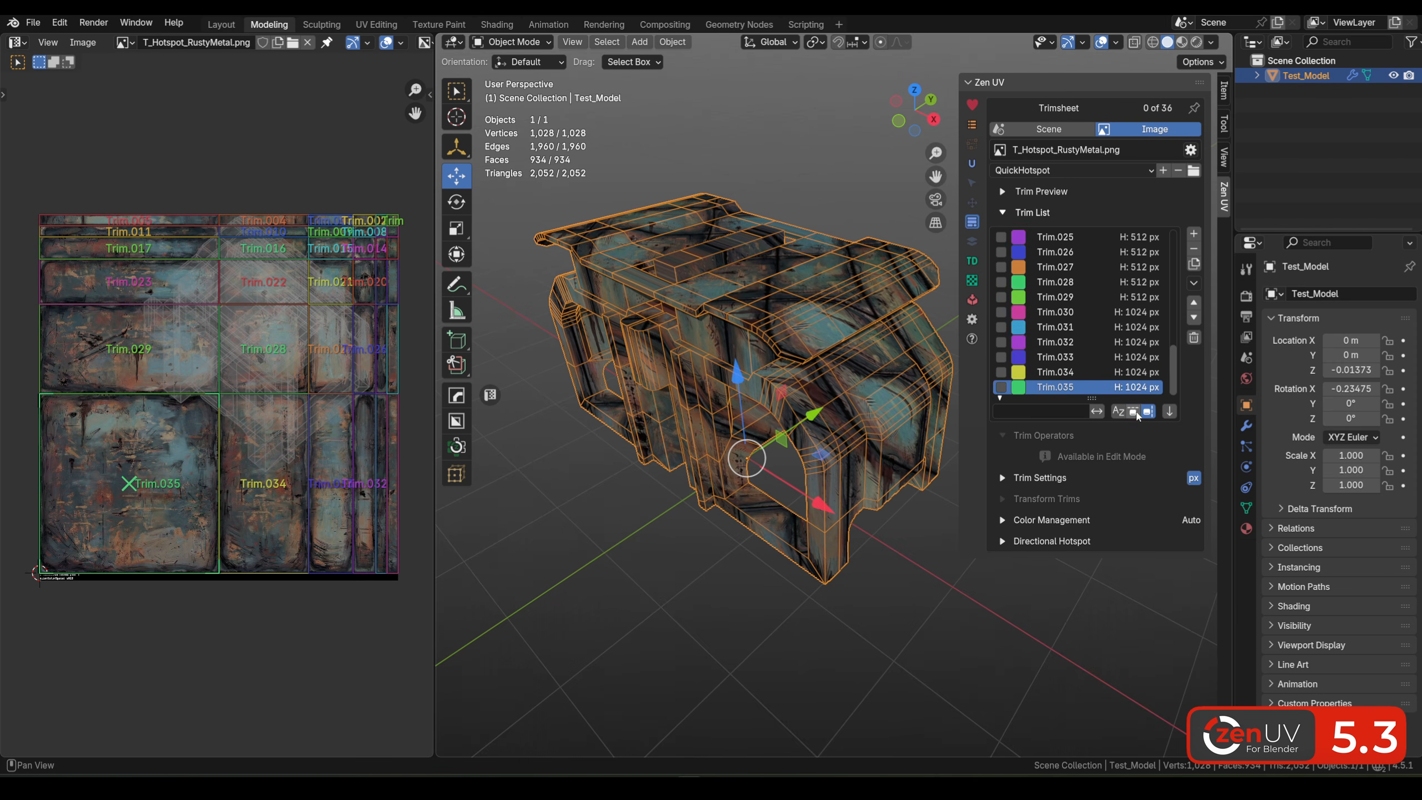
{"action": "left_click", "coordinate": [1134, 411]}
{"action": "left_click", "coordinate": [1169, 412]}
{"action": "left_click", "coordinate": [1169, 411]}
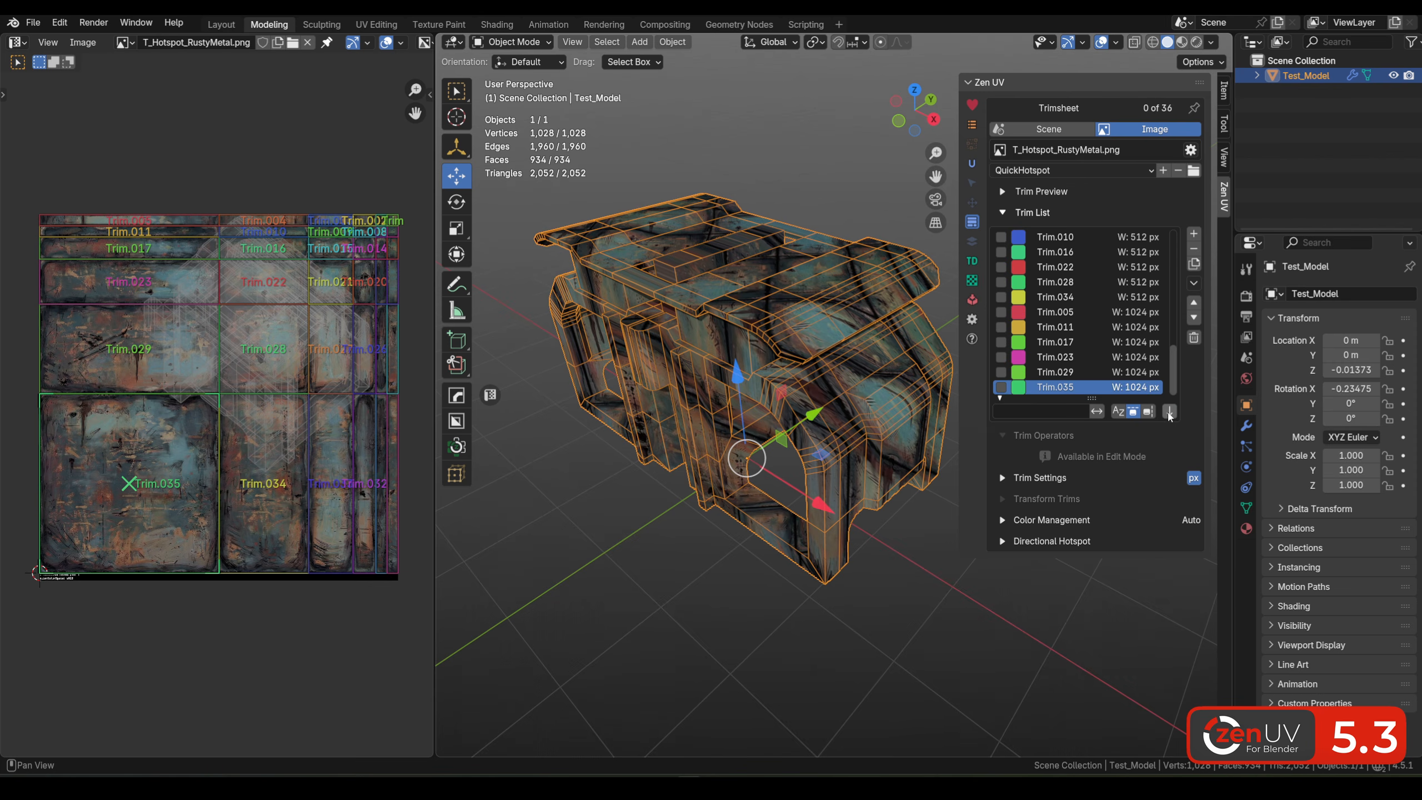
{"action": "left_click", "coordinate": [1168, 413]}
{"action": "left_click", "coordinate": [1171, 415]}
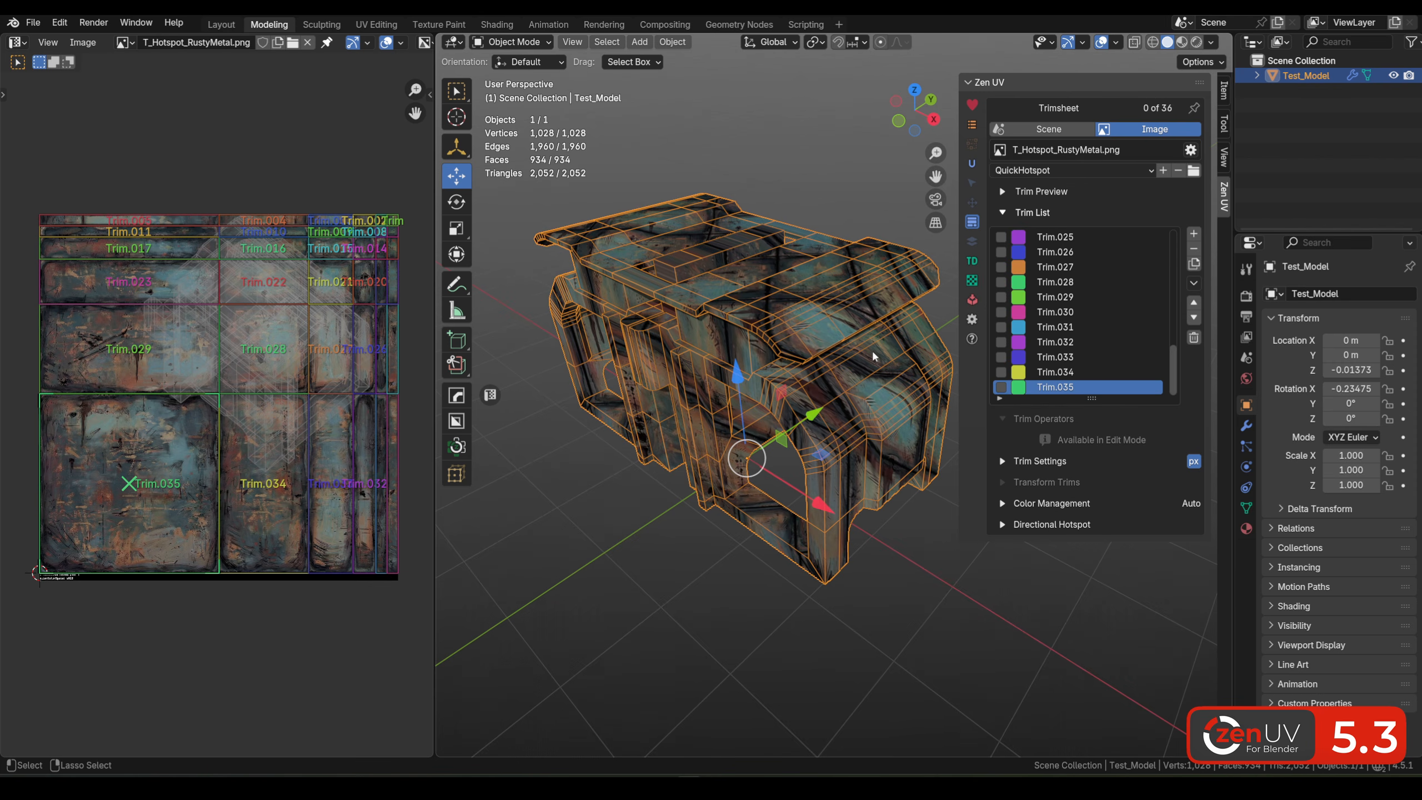
Step: Apply Quick Hotspot to all faces of Test_Model and inspect the textured result in Object Mode
{"action": "middle_click_drag", "start_coordinate": [872, 356], "coordinate": [951, 481], "text": "shift"}
{"action": "key", "text": "Tab"}
{"action": "key", "text": "a"}
{"action": "left_click", "coordinate": [1083, 512]}
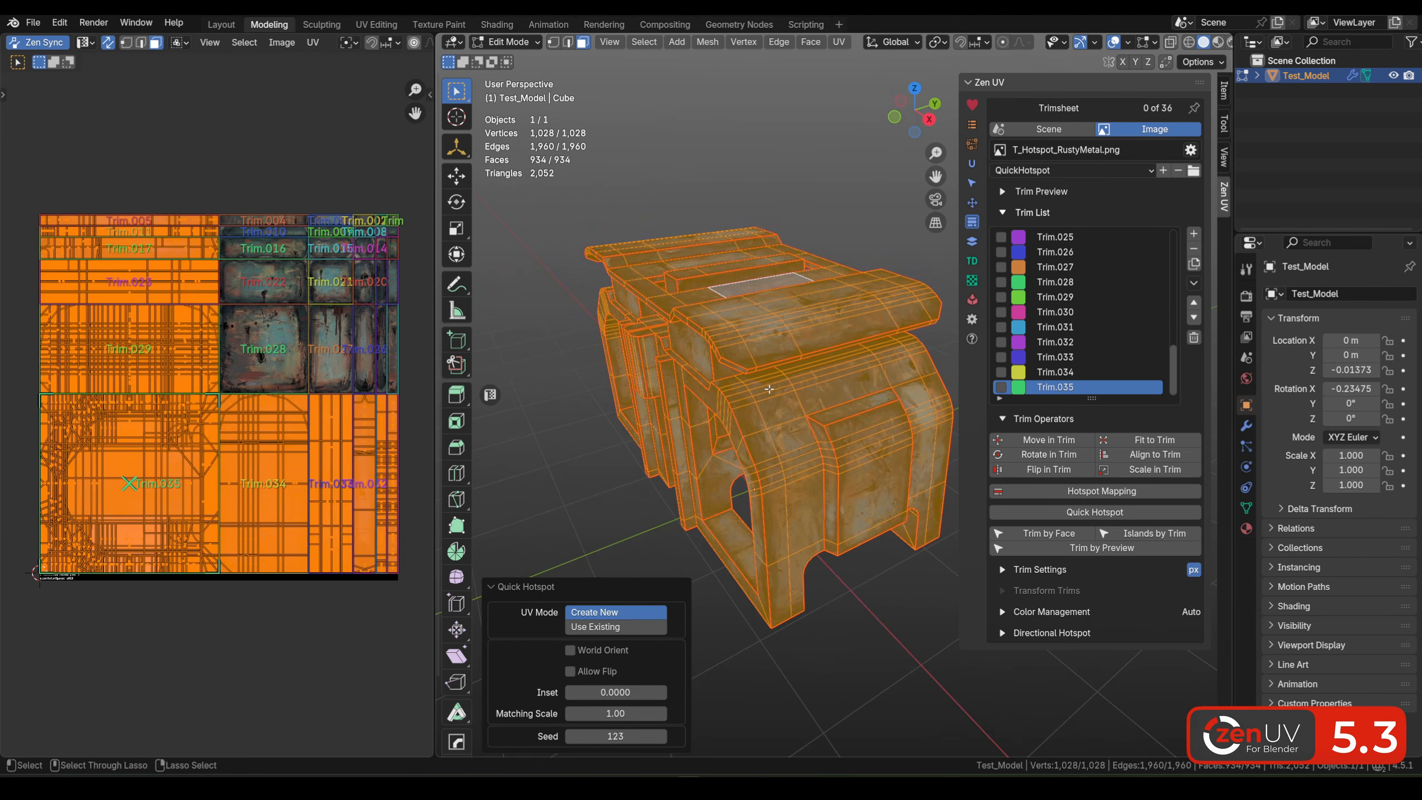
{"action": "middle_click_drag", "start_coordinate": [868, 393], "coordinate": [666, 386]}
{"action": "key", "text": "Tab"}
{"action": "left_click", "coordinate": [750, 336]}
{"action": "scroll", "coordinate": [750, 336], "scroll_direction": "down", "scroll_amount": 3}
{"action": "scroll", "coordinate": [784, 342], "scroll_direction": "up", "scroll_amount": 3}
Step: Extrude two adjacent faces on Test_Model's roof into a raised block
{"action": "key", "text": "Tab"}
{"action": "left_click", "coordinate": [715, 355]}
{"action": "key", "text": "e"}
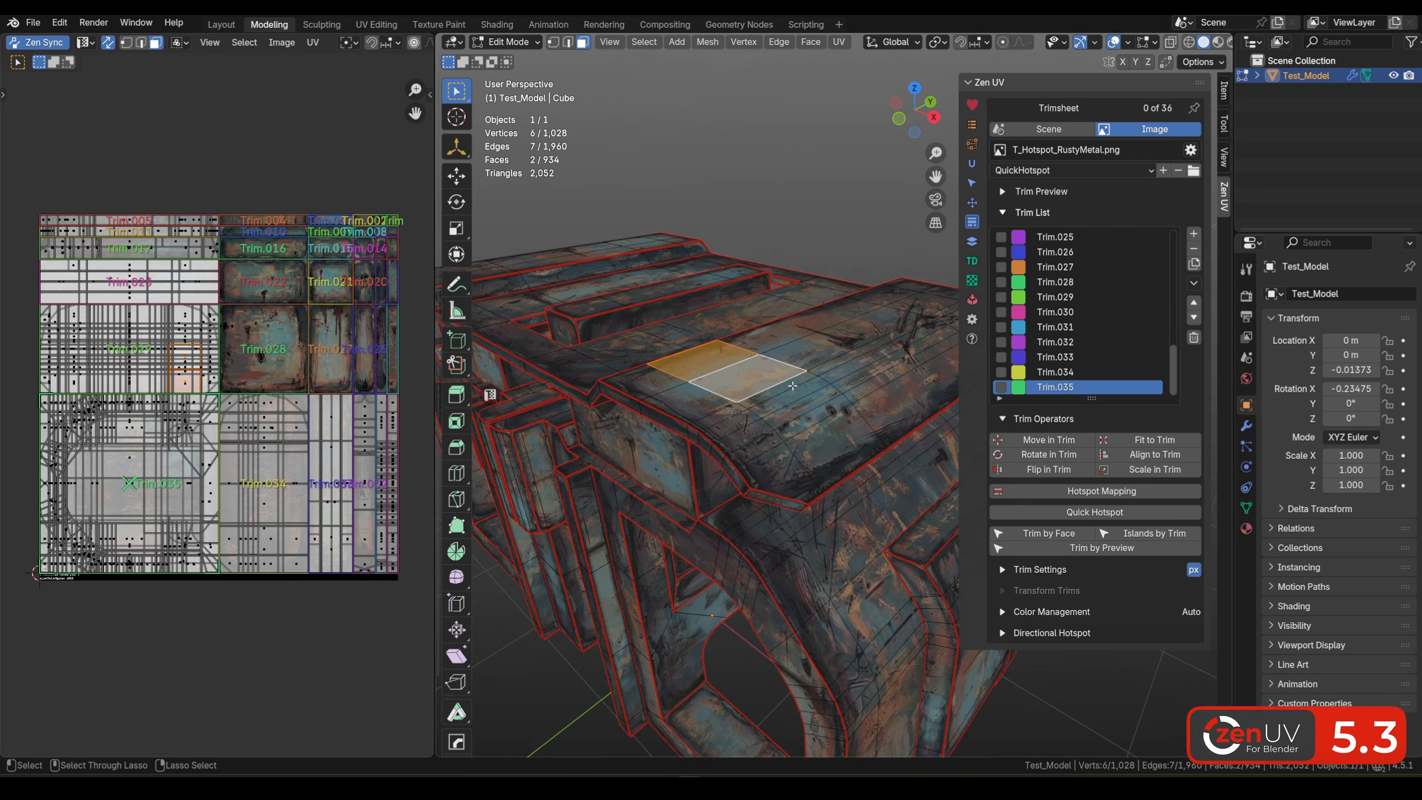
{"action": "left_click", "coordinate": [714, 370]}
{"action": "middle_click_drag", "start_coordinate": [713, 370], "coordinate": [770, 409]}
Step: Reapply Quick Hotspot to all faces including the extruded block, and inspect the model in Object Mode
{"action": "key", "text": "a"}
{"action": "left_click", "coordinate": [1067, 513]}
{"action": "key", "text": "Tab"}
{"action": "left_click", "coordinate": [765, 191]}
{"action": "scroll", "coordinate": [829, 355], "scroll_direction": "up", "scroll_amount": 3}
{"action": "left_click", "coordinate": [829, 355]}
{"action": "scroll", "coordinate": [702, 346], "scroll_direction": "down", "scroll_amount": 3}
{"action": "scroll", "coordinate": [827, 358], "scroll_direction": "up", "scroll_amount": 5}
Step: Select the seven faces of the central curved roof panel and apply Quick Hotspot to them only
{"action": "key", "text": "Tab"}
{"action": "left_click", "coordinate": [813, 351]}
{"action": "scroll", "coordinate": [756, 392], "scroll_direction": "up", "scroll_amount": 3}
{"action": "left_click", "coordinate": [751, 395], "text": "alt"}
{"action": "left_click", "coordinate": [1094, 512]}
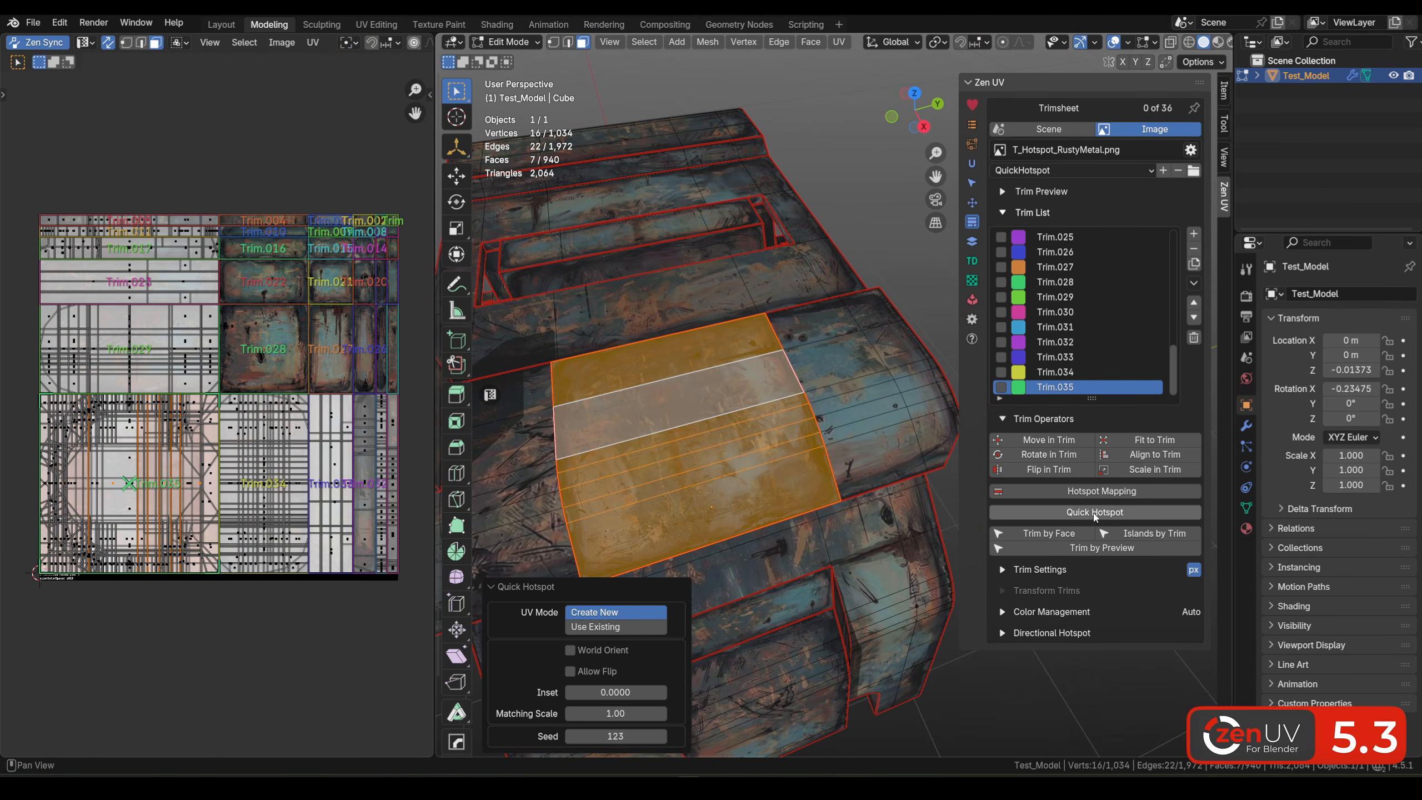
Step: Apply Quick Hotspot to the neighbouring panel's two upper faces and separately to the faces below, and clear the selection
{"action": "middle_click_drag", "start_coordinate": [876, 267], "coordinate": [841, 297]}
{"action": "left_click_drag", "start_coordinate": [842, 297], "coordinate": [884, 317]}
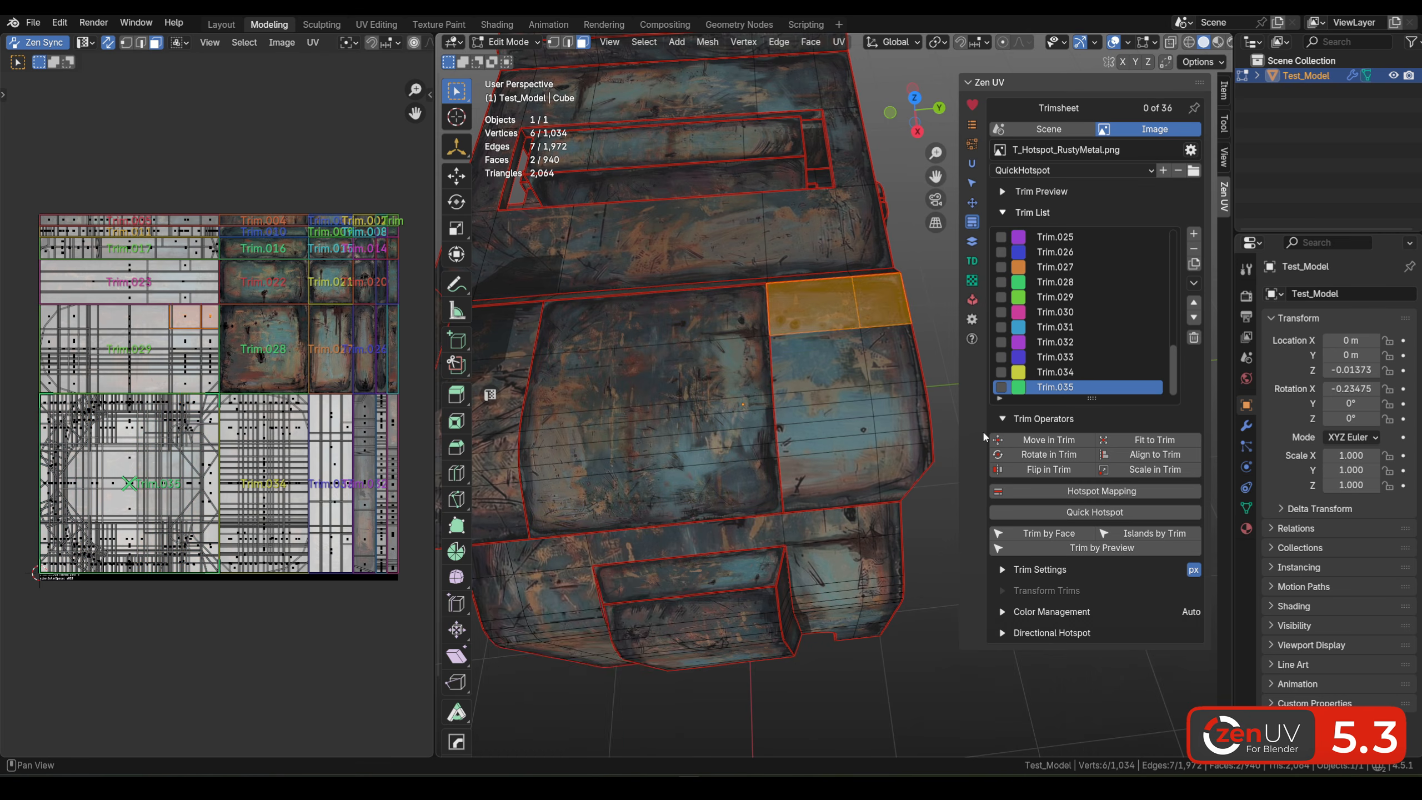
{"action": "left_click", "coordinate": [1036, 512]}
{"action": "left_click_drag", "start_coordinate": [802, 354], "coordinate": [887, 471]}
{"action": "left_click", "coordinate": [1106, 513]}
{"action": "key", "text": "alt+a"}
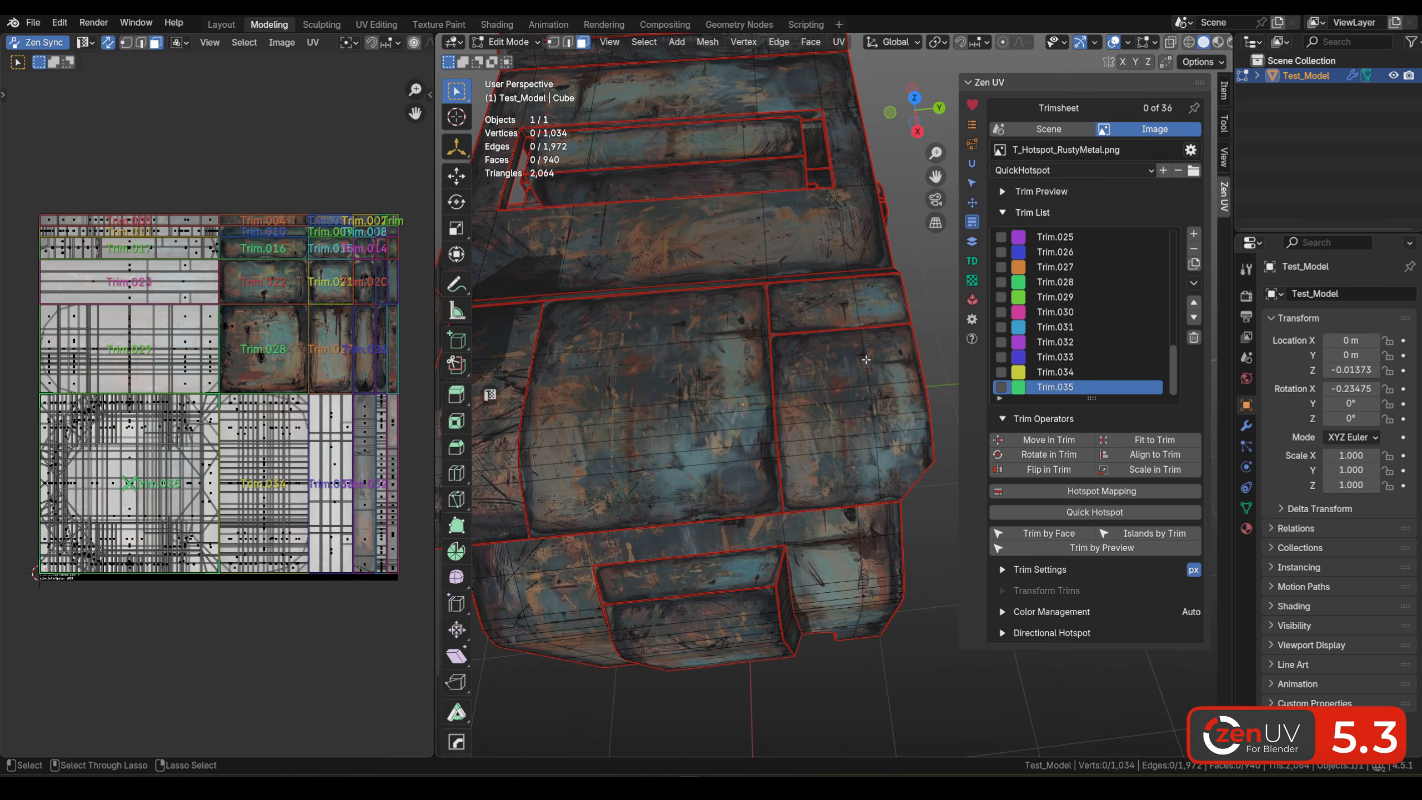
Step: Apply Quick Hotspot separately to the seven-face curved panel on the roof's opposite side and the five-face group beside it
{"action": "middle_click_drag", "start_coordinate": [507, 358], "coordinate": [668, 357], "text": "shift"}
{"action": "scroll", "coordinate": [668, 357], "scroll_direction": "up", "scroll_amount": 1}
{"action": "left_click_drag", "start_coordinate": [668, 357], "coordinate": [628, 560]}
{"action": "middle_click_drag", "start_coordinate": [644, 538], "coordinate": [722, 493]}
{"action": "left_click", "coordinate": [1082, 514]}
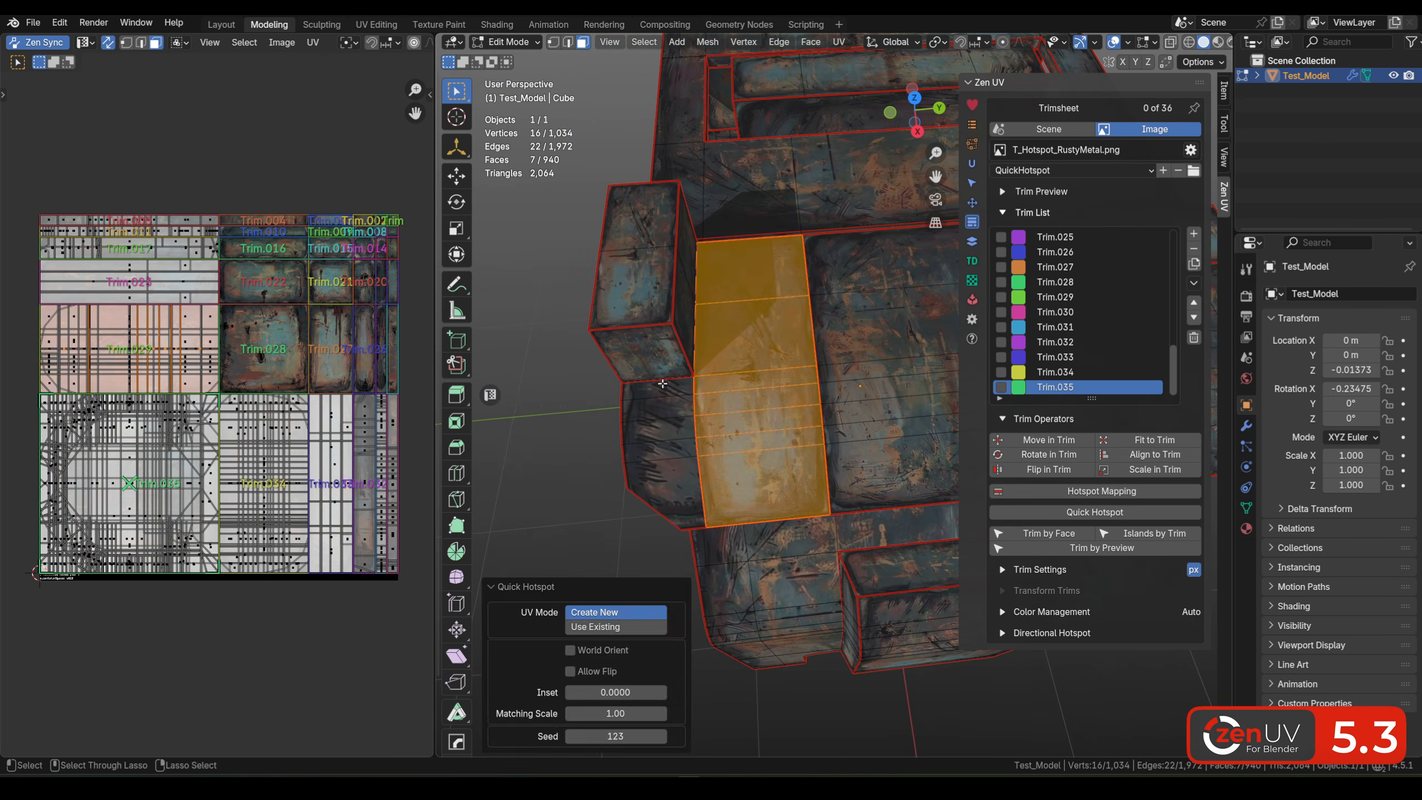
{"action": "left_click_drag", "start_coordinate": [633, 425], "coordinate": [672, 516]}
{"action": "middle_click_drag", "start_coordinate": [684, 460], "coordinate": [783, 426]}
{"action": "left_click", "coordinate": [1094, 512]}
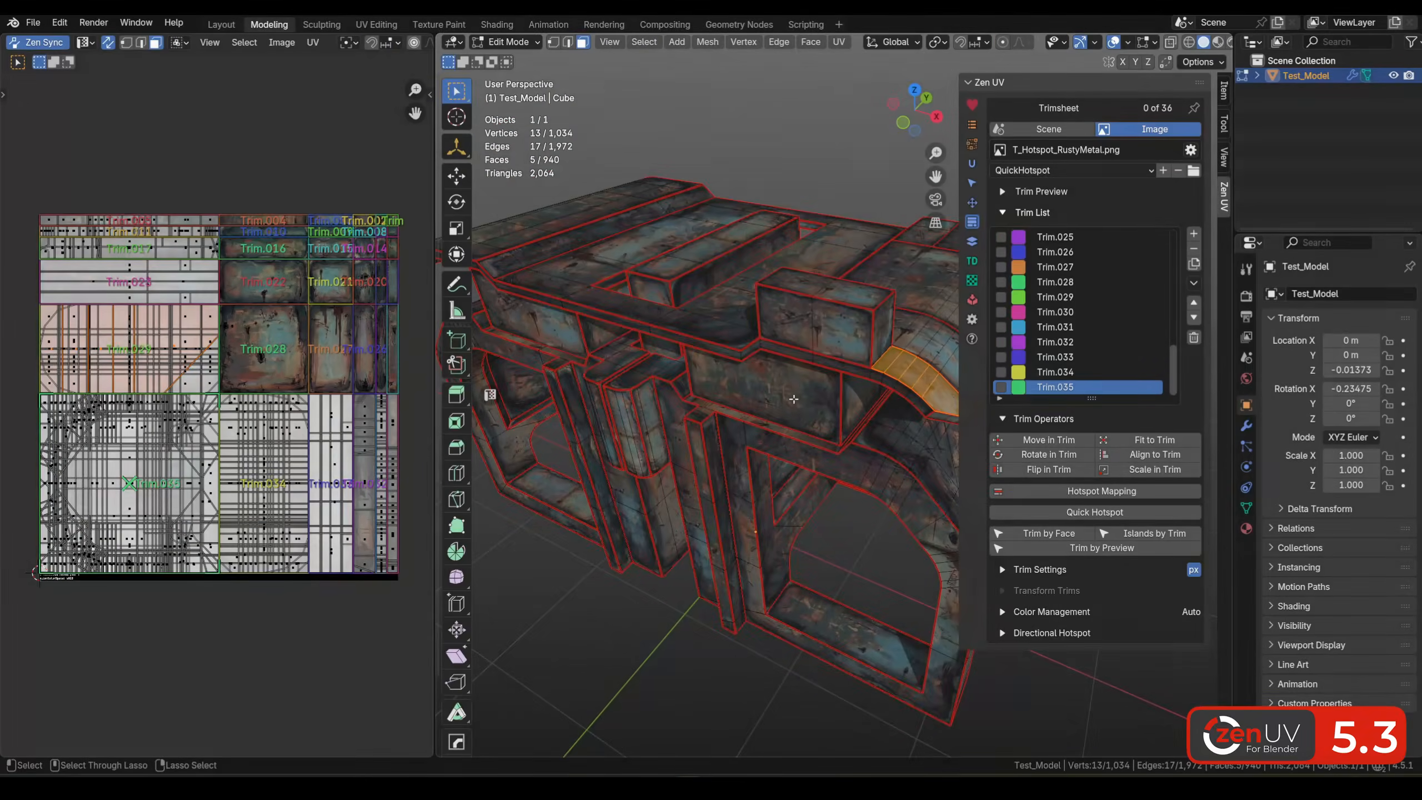
Step: Apply Quick Hotspot to all faces with Matching Scale 0.52, Seed 156 and Allow Flip enabled, and adjust the Inset
{"action": "key", "text": "a"}
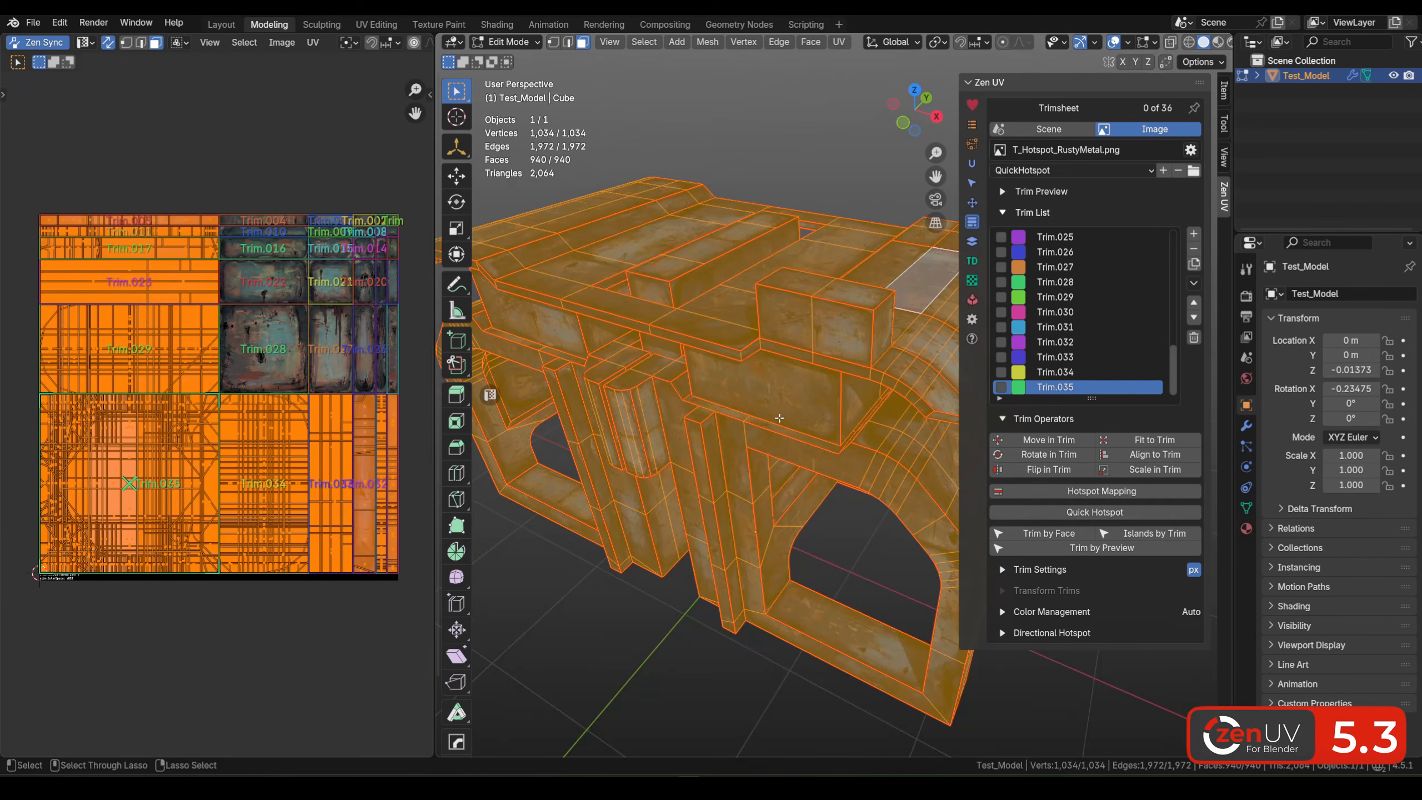
{"action": "left_click", "coordinate": [1095, 511]}
{"action": "left_click_drag", "start_coordinate": [616, 736], "coordinate": [583, 714]}
{"action": "left_click", "coordinate": [571, 671]}
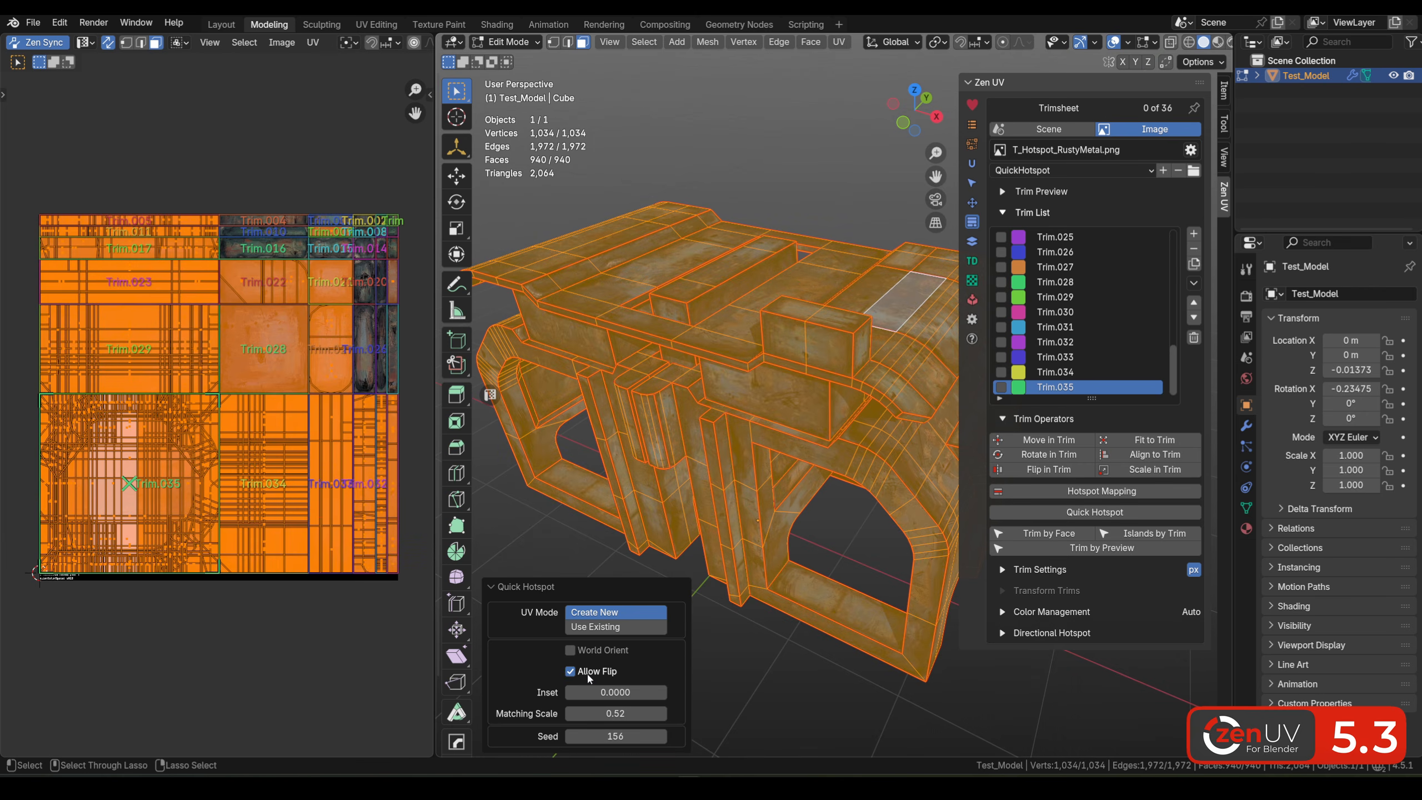
{"action": "mouse_move", "coordinate": [601, 692]}
{"action": "left_mouse_down"}
{"action": "mouse_move", "coordinate": [624, 692]}
{"action": "mouse_move", "coordinate": [607, 692]}
{"action": "left_mouse_up"}
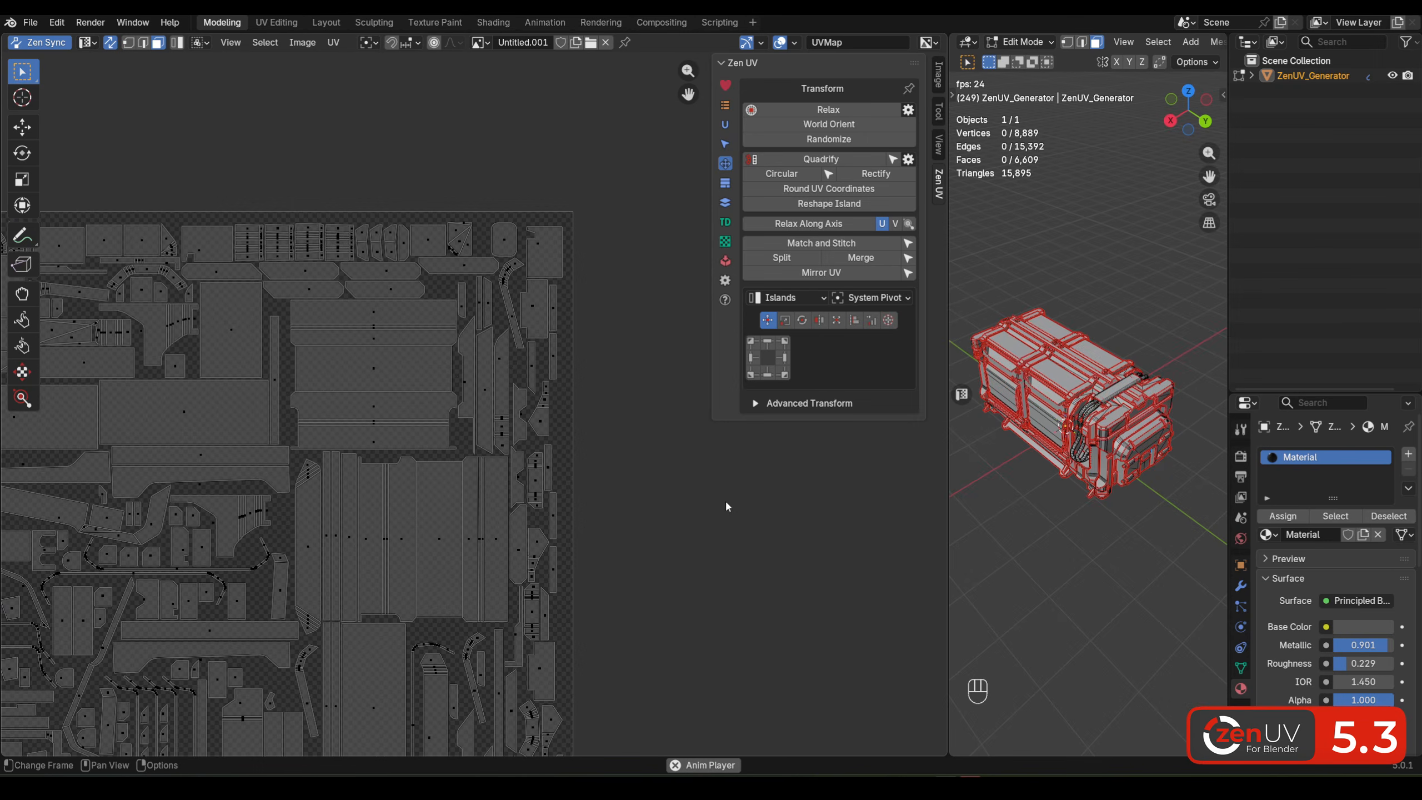
Step: In the ZenUV_Generator file, expand the Advanced Transform section and toggle the Tweak Move Islands options
{"action": "left_click", "coordinate": [755, 403]}
{"action": "scroll", "coordinate": [755, 400], "scroll_direction": "down", "scroll_amount": 4}
{"action": "scroll", "coordinate": [756, 400], "scroll_direction": "down", "scroll_amount": 5}
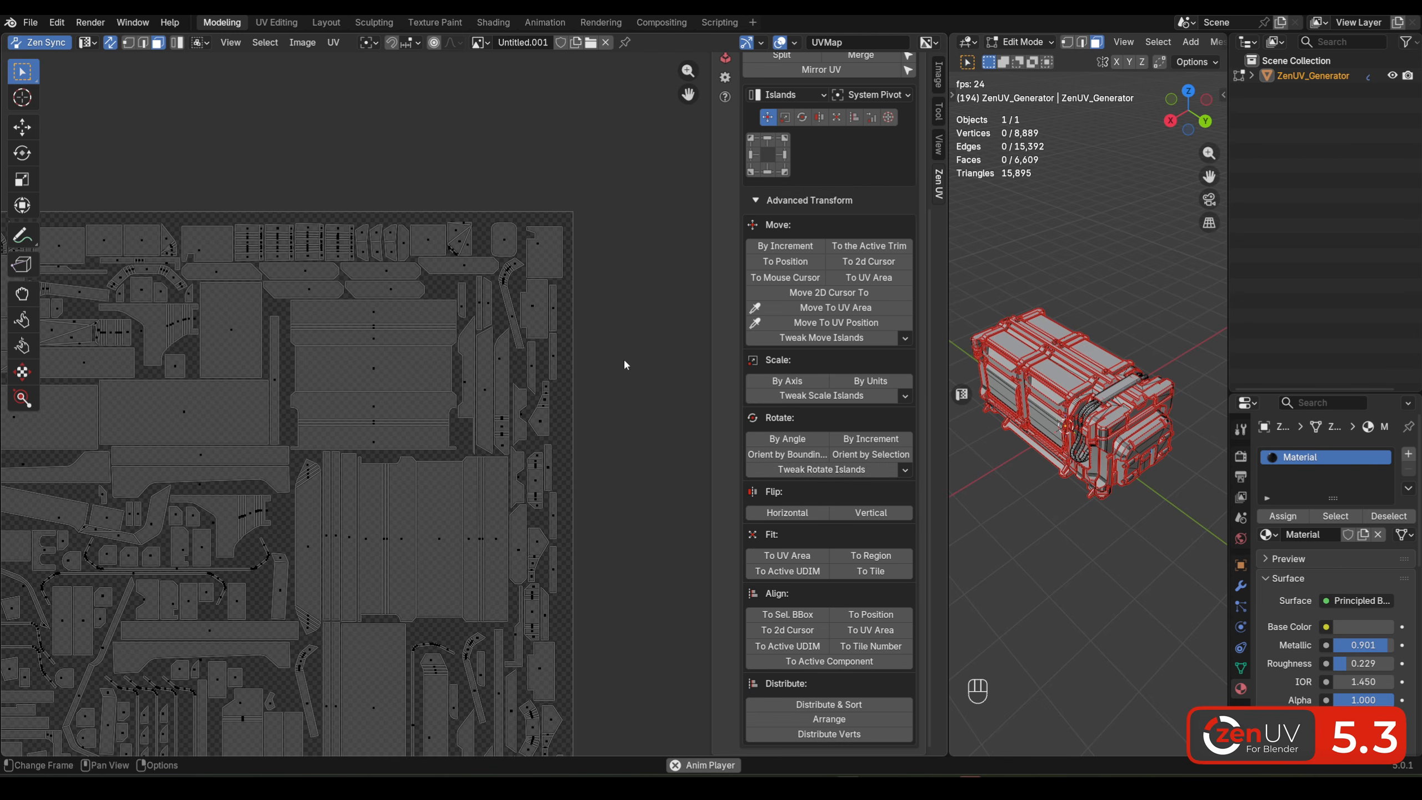
{"action": "left_click", "coordinate": [905, 338]}
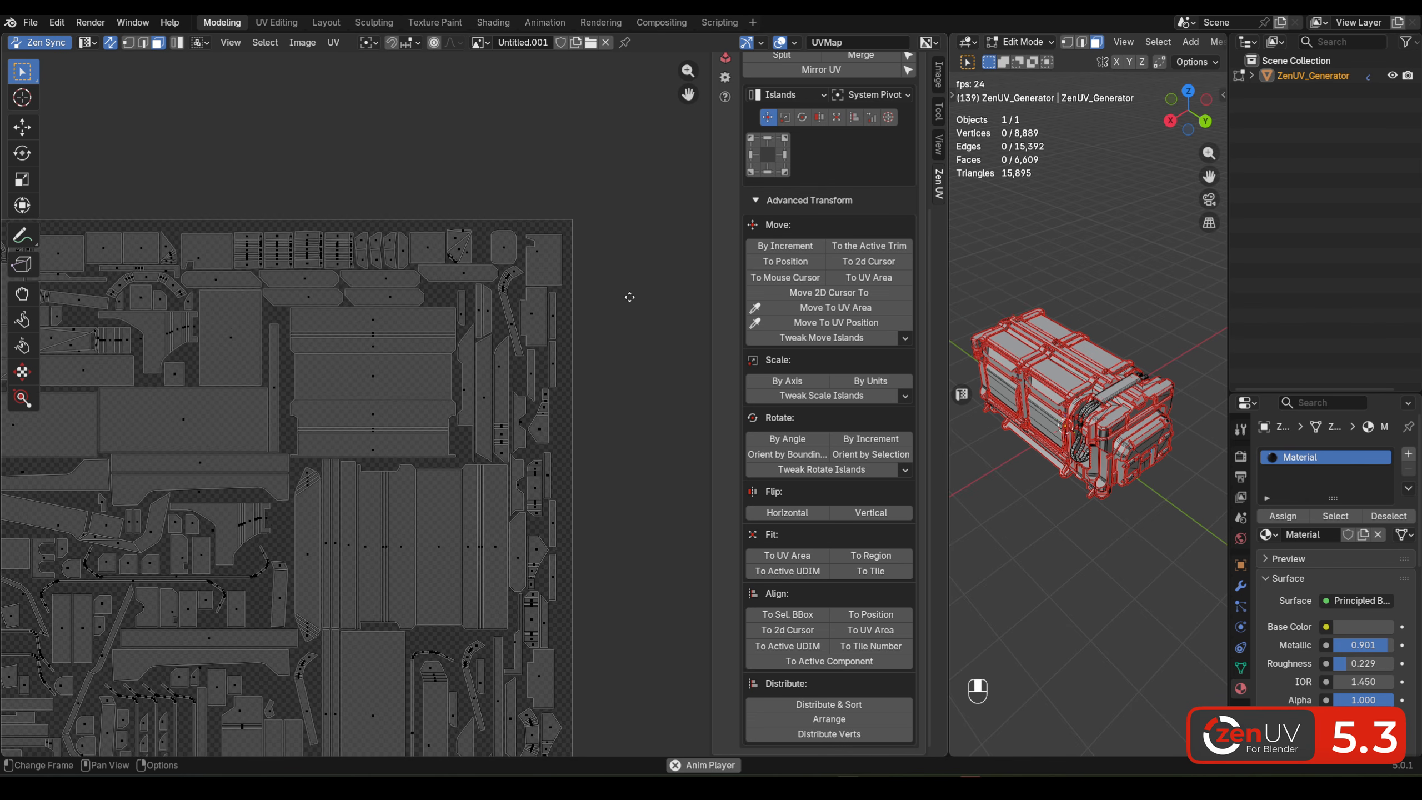
Step: Move the notched rectangular island, the rounded island and a third island out of the UV area's upper-right corner using Tweak Move Islands
{"action": "left_click", "coordinate": [536, 232]}
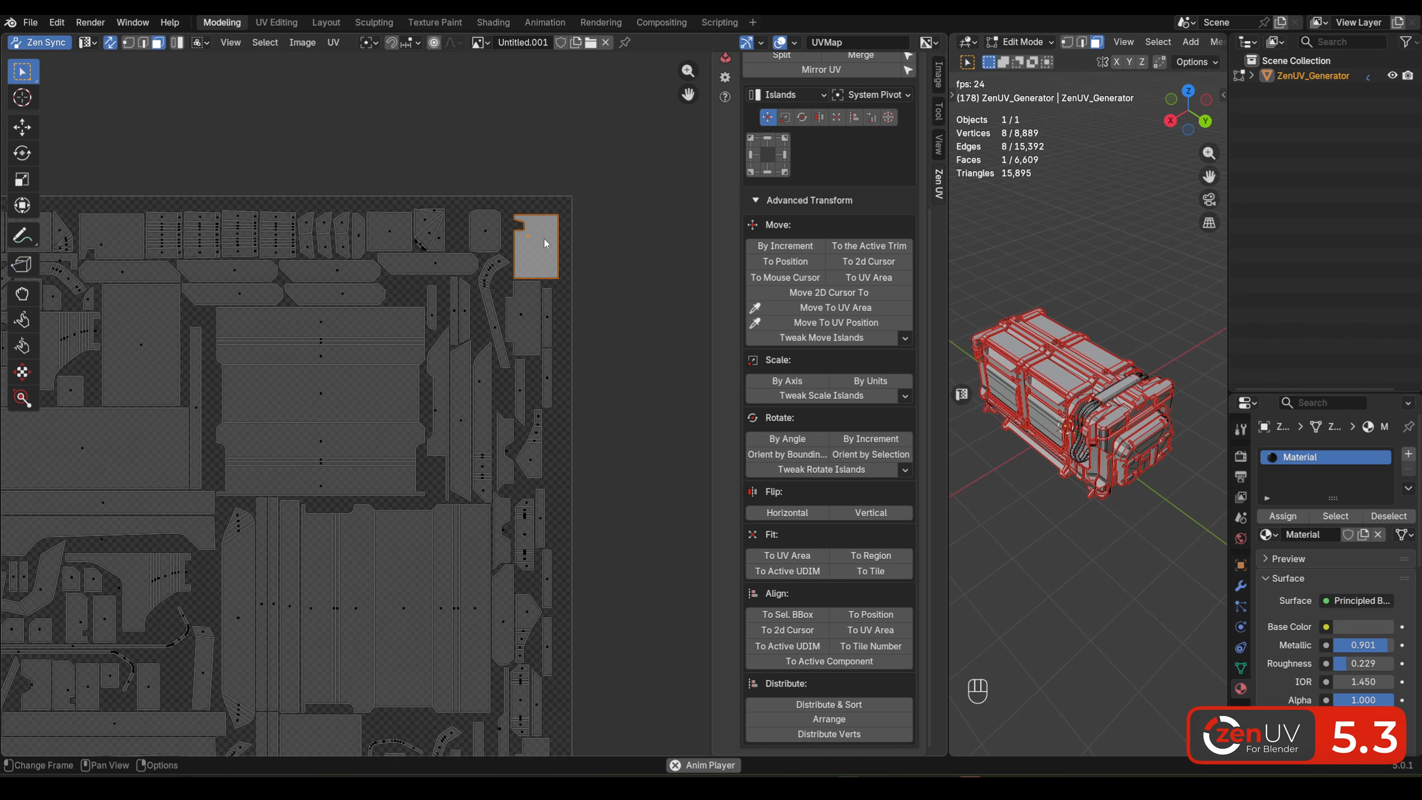
{"action": "left_click_drag", "start_coordinate": [497, 296], "coordinate": [547, 279], "text": "alt"}
{"action": "left_click_drag", "start_coordinate": [447, 277], "coordinate": [510, 178], "text": "alt"}
{"action": "left_click_drag", "start_coordinate": [480, 367], "coordinate": [584, 372], "text": "alt"}
{"action": "left_click", "coordinate": [578, 265]}
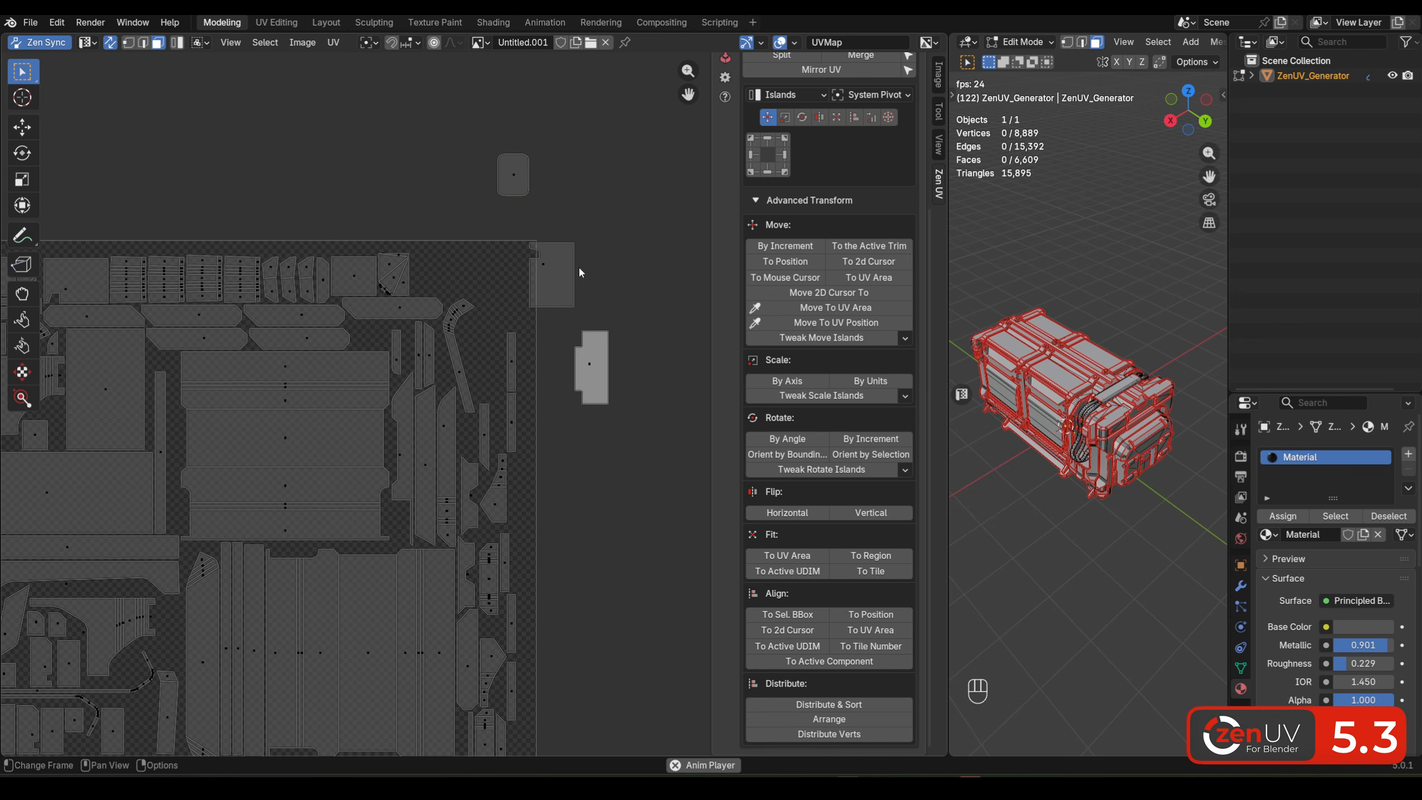
Step: Tweak the rounded island above the UV area and rotate the curved strip island near the UV area's right edge
{"action": "middle_click_drag", "start_coordinate": [519, 171], "coordinate": [501, 214]}
{"action": "left_click", "coordinate": [503, 220]}
{"action": "mouse_move", "coordinate": [569, 221]}
{"action": "left_mouse_down", "text": "alt+shift"}
{"action": "mouse_move", "coordinate": [582, 242]}
{"action": "mouse_move", "coordinate": [568, 222]}
{"action": "left_mouse_up", "text": "alt+shift"}
{"action": "left_click", "coordinate": [440, 357]}
{"action": "scroll", "coordinate": [441, 357], "scroll_direction": "up", "scroll_amount": 3}
{"action": "left_click_drag", "start_coordinate": [441, 357], "coordinate": [432, 418], "text": "alt+shift"}
Step: Transform the narrow strip islands along the UV area's right edge by tweaking them directly
{"action": "left_click", "coordinate": [487, 402]}
{"action": "left_click", "coordinate": [511, 398]}
{"action": "left_click_drag", "start_coordinate": [511, 398], "coordinate": [518, 647], "text": "alt"}
{"action": "middle_click_drag", "start_coordinate": [528, 451], "coordinate": [541, 373]}
{"action": "left_click", "coordinate": [522, 445]}
{"action": "left_click_drag", "start_coordinate": [522, 445], "coordinate": [530, 407], "text": "ctrl+alt"}
{"action": "left_click_drag", "start_coordinate": [636, 549], "coordinate": [566, 460], "text": "ctrl+alt"}
Step: Move the slanted narrow strip island and the long tapered island out of the UV area, beyond its right edge
{"action": "scroll", "coordinate": [474, 402], "scroll_direction": "down", "scroll_amount": 2}
{"action": "left_click", "coordinate": [426, 481]}
{"action": "left_click_drag", "start_coordinate": [426, 481], "coordinate": [616, 183], "text": "alt"}
{"action": "left_click", "coordinate": [385, 459]}
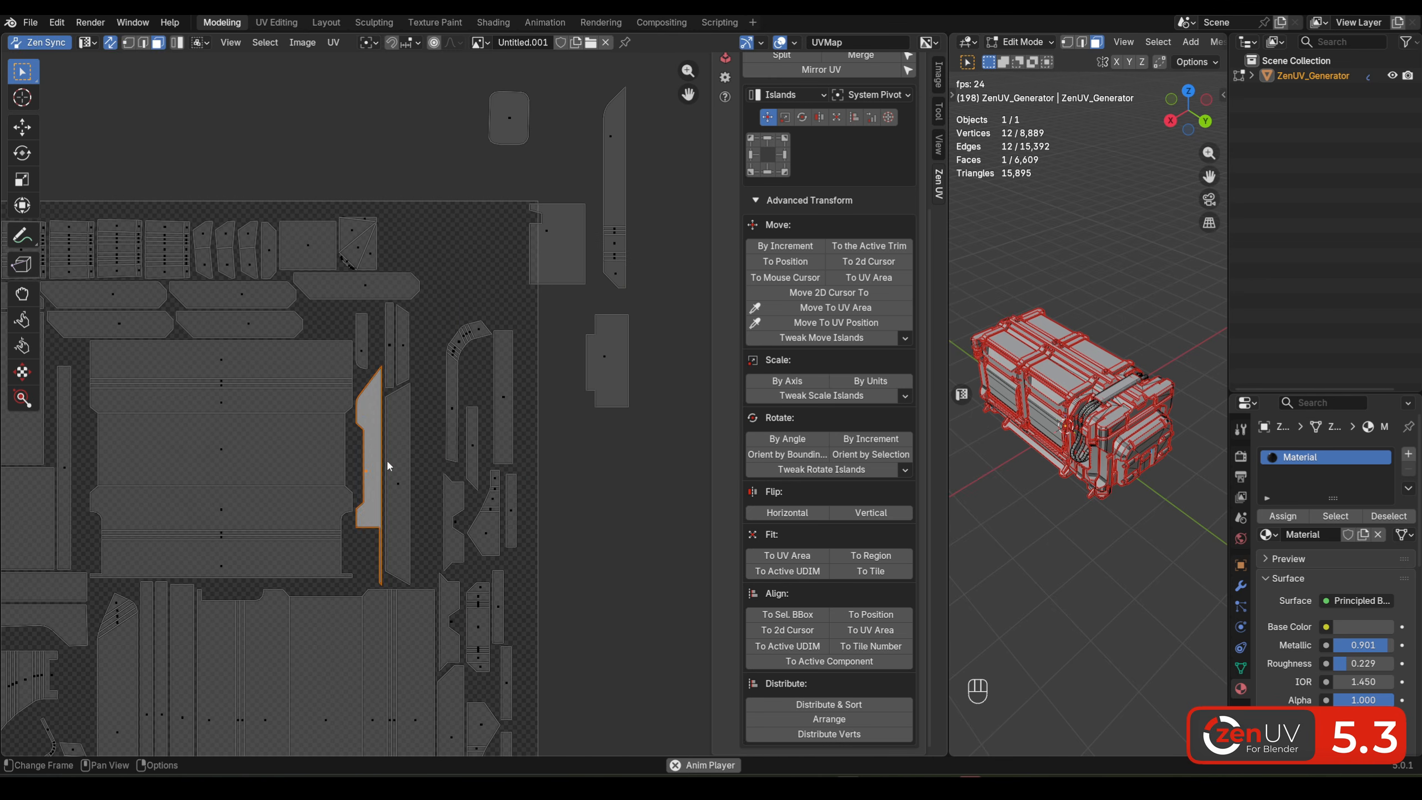
{"action": "left_click", "coordinate": [408, 510]}
{"action": "left_click_drag", "start_coordinate": [410, 512], "coordinate": [662, 341], "text": "alt"}
{"action": "middle_click_drag", "start_coordinate": [665, 348], "coordinate": [560, 390]}
Step: Move the curved strip island above the UV area, rotate it roughly horizontal, and shift the rounded island to the right
{"action": "left_click", "coordinate": [395, 441]}
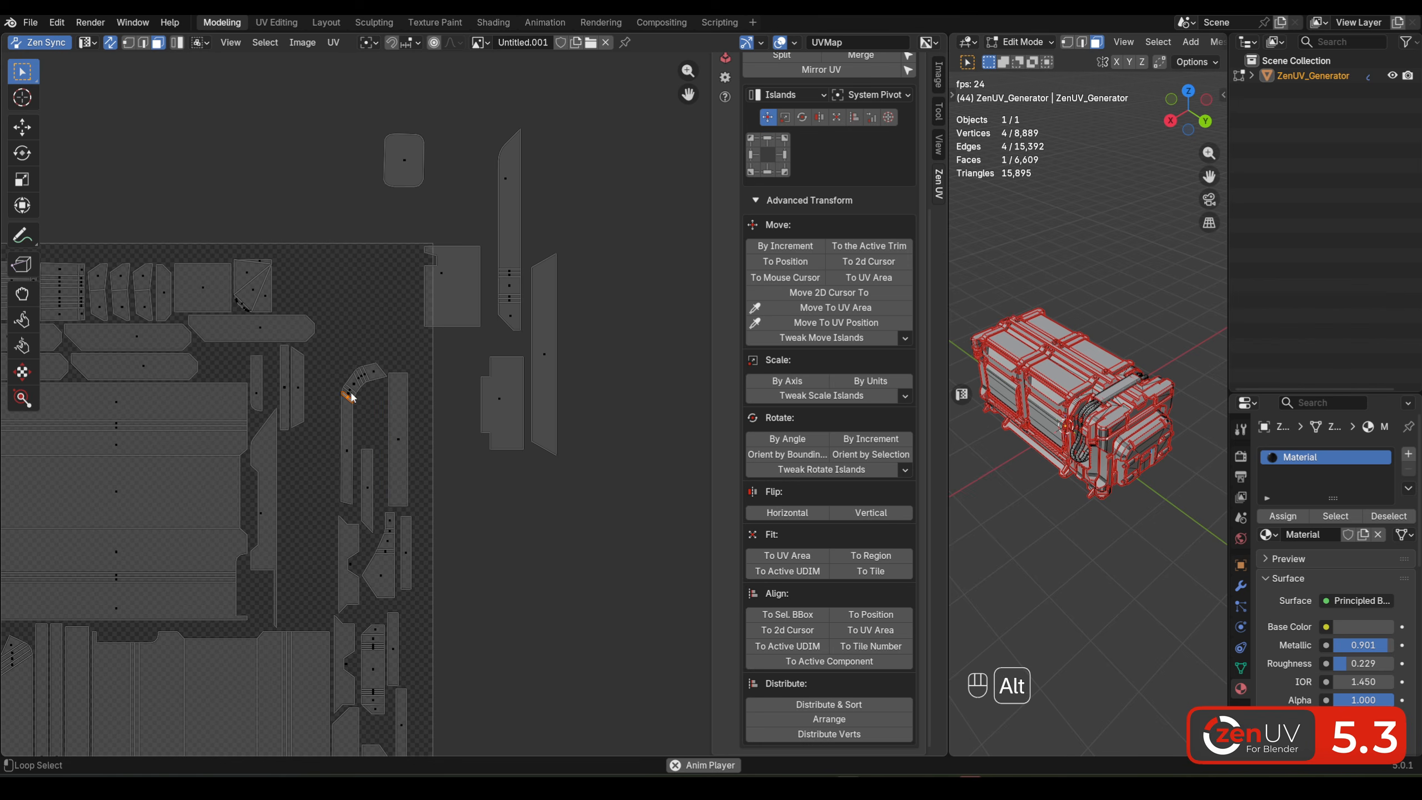
{"action": "left_click_drag", "start_coordinate": [351, 397], "coordinate": [486, 98], "text": "ctrl+alt"}
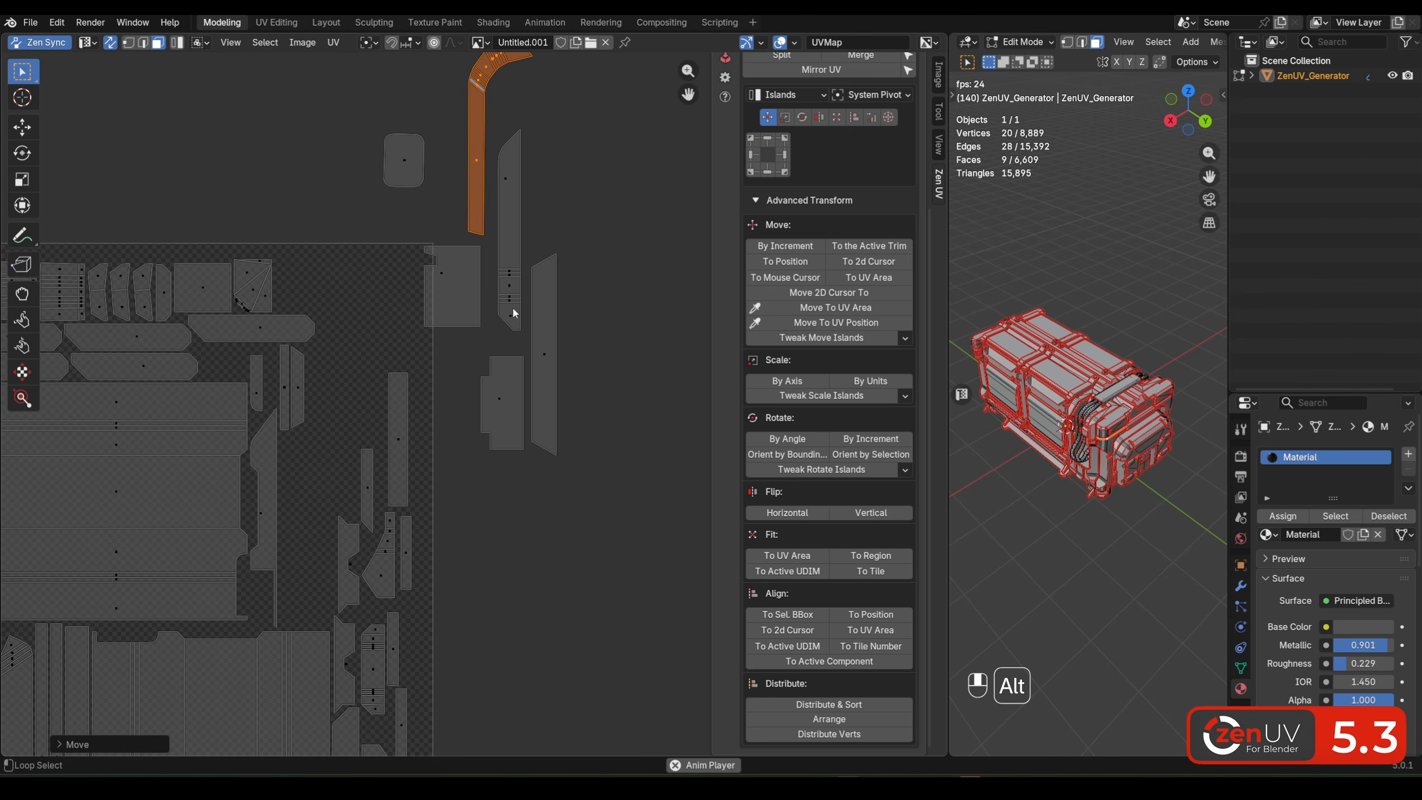
{"action": "middle_click_drag", "start_coordinate": [508, 93], "coordinate": [489, 231]}
{"action": "left_click_drag", "start_coordinate": [489, 231], "coordinate": [546, 273], "text": "alt+shift"}
{"action": "left_click", "coordinate": [389, 312]}
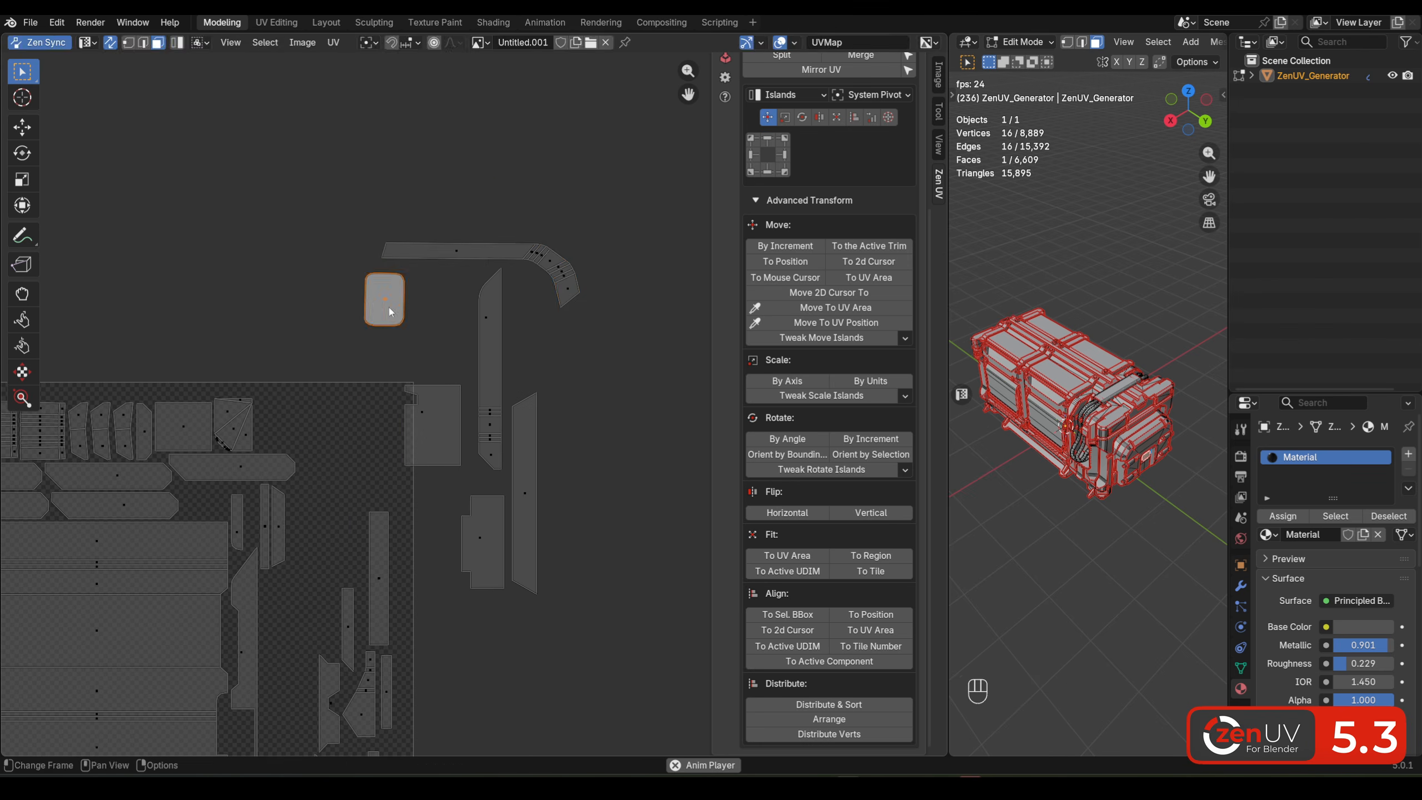
{"action": "left_click_drag", "start_coordinate": [390, 312], "coordinate": [537, 308], "text": "alt"}
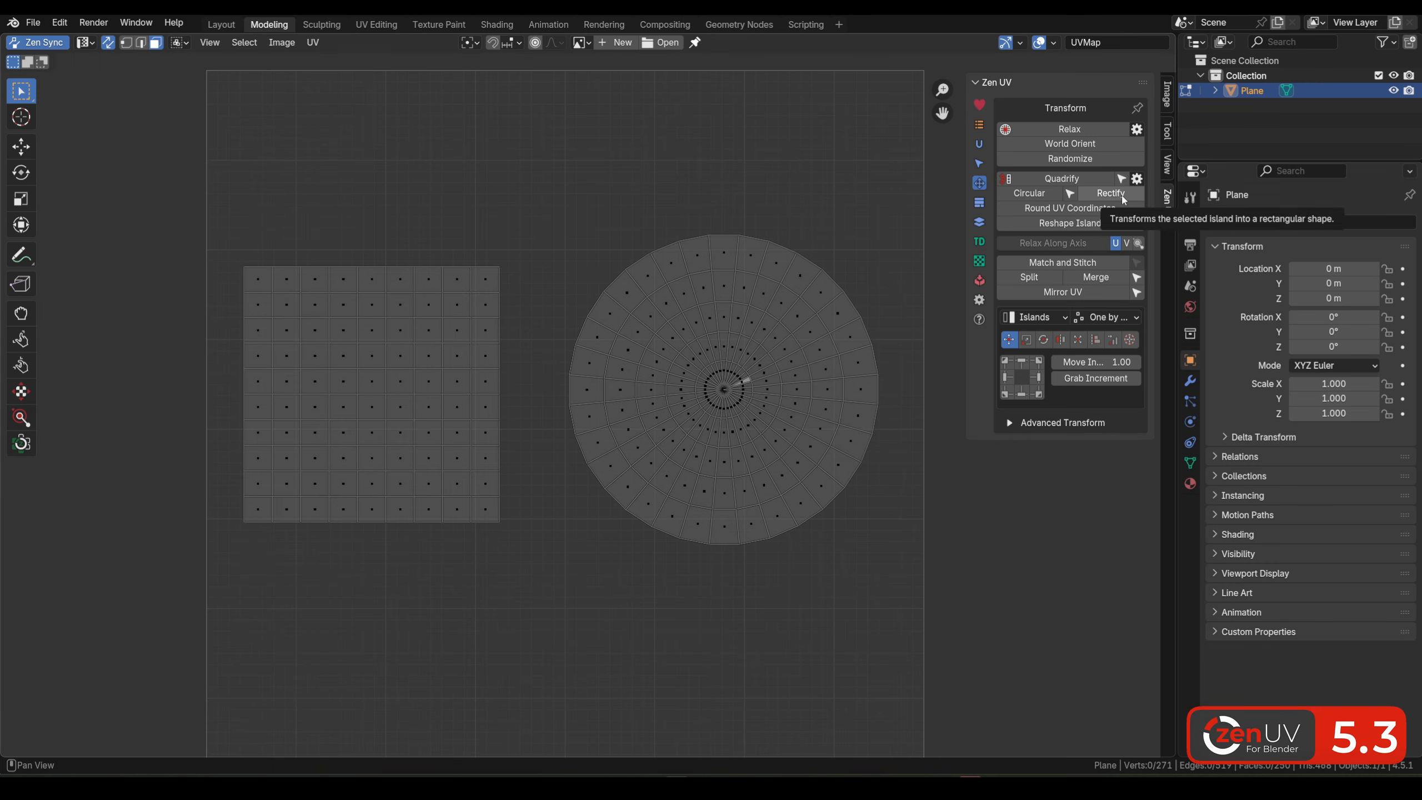
Step: In the Plane file, reshape the square grid island into a circle with Circular at an Amount of 100%
{"action": "left_click_drag", "start_coordinate": [535, 568], "coordinate": [192, 259]}
{"action": "left_click", "coordinate": [1021, 194]}
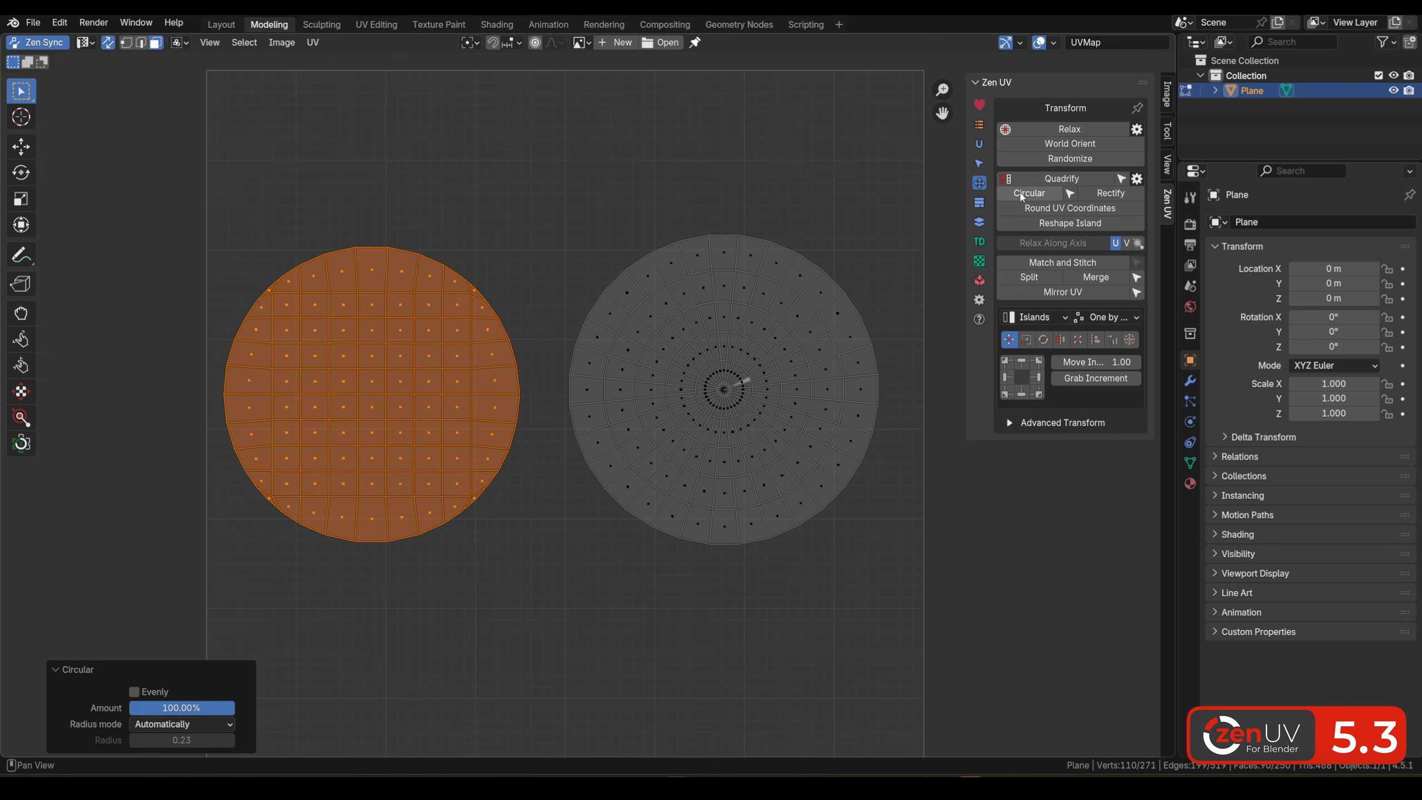
{"action": "mouse_move", "coordinate": [230, 708]}
{"action": "left_mouse_down"}
{"action": "mouse_move", "coordinate": [129, 708]}
{"action": "mouse_move", "coordinate": [232, 708]}
{"action": "left_mouse_up"}
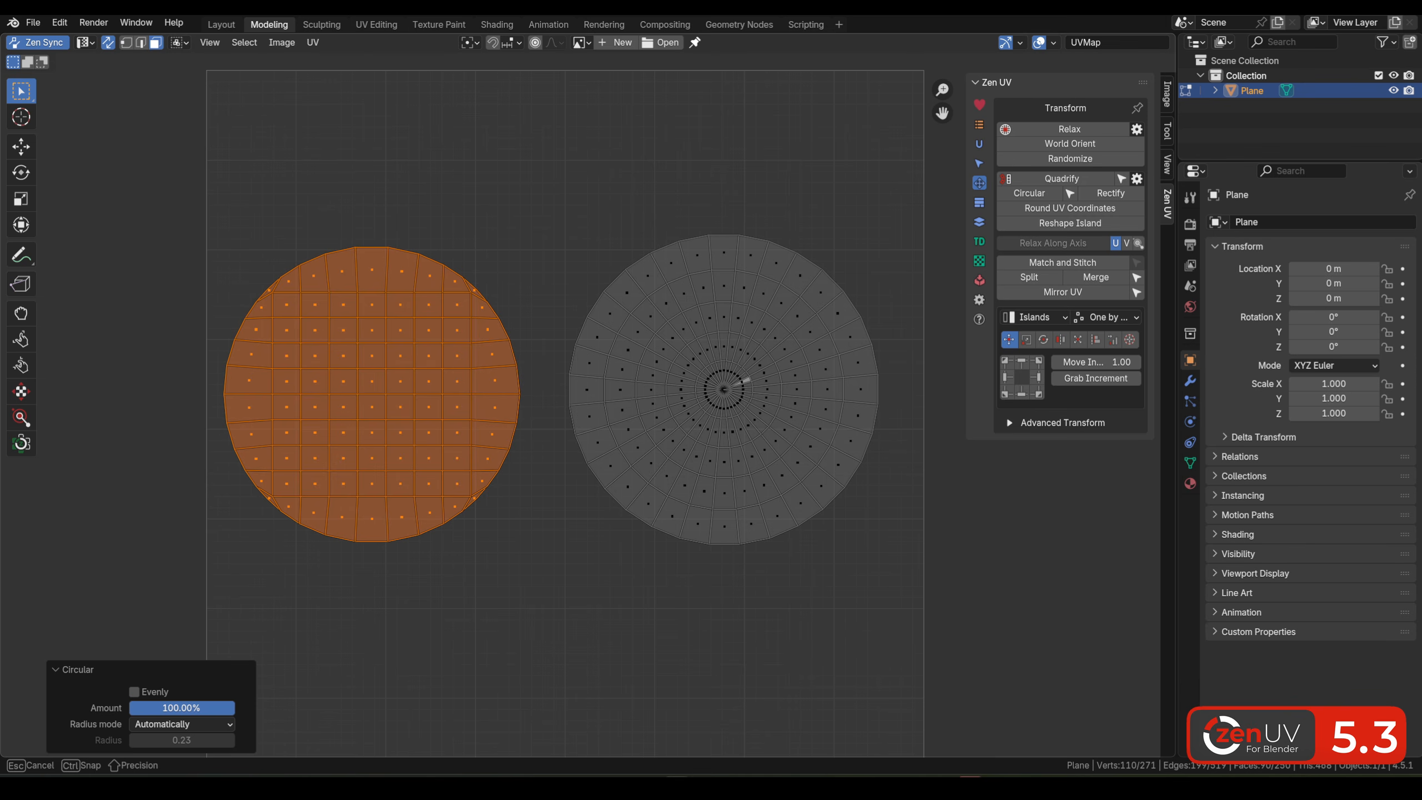
Step: Rectify the round radial island using Island Bounds as reference and Geometry spacing, and adjust the Amount
{"action": "left_click", "coordinate": [905, 581]}
{"action": "left_click_drag", "start_coordinate": [905, 581], "coordinate": [578, 184]}
{"action": "left_click", "coordinate": [1111, 194]}
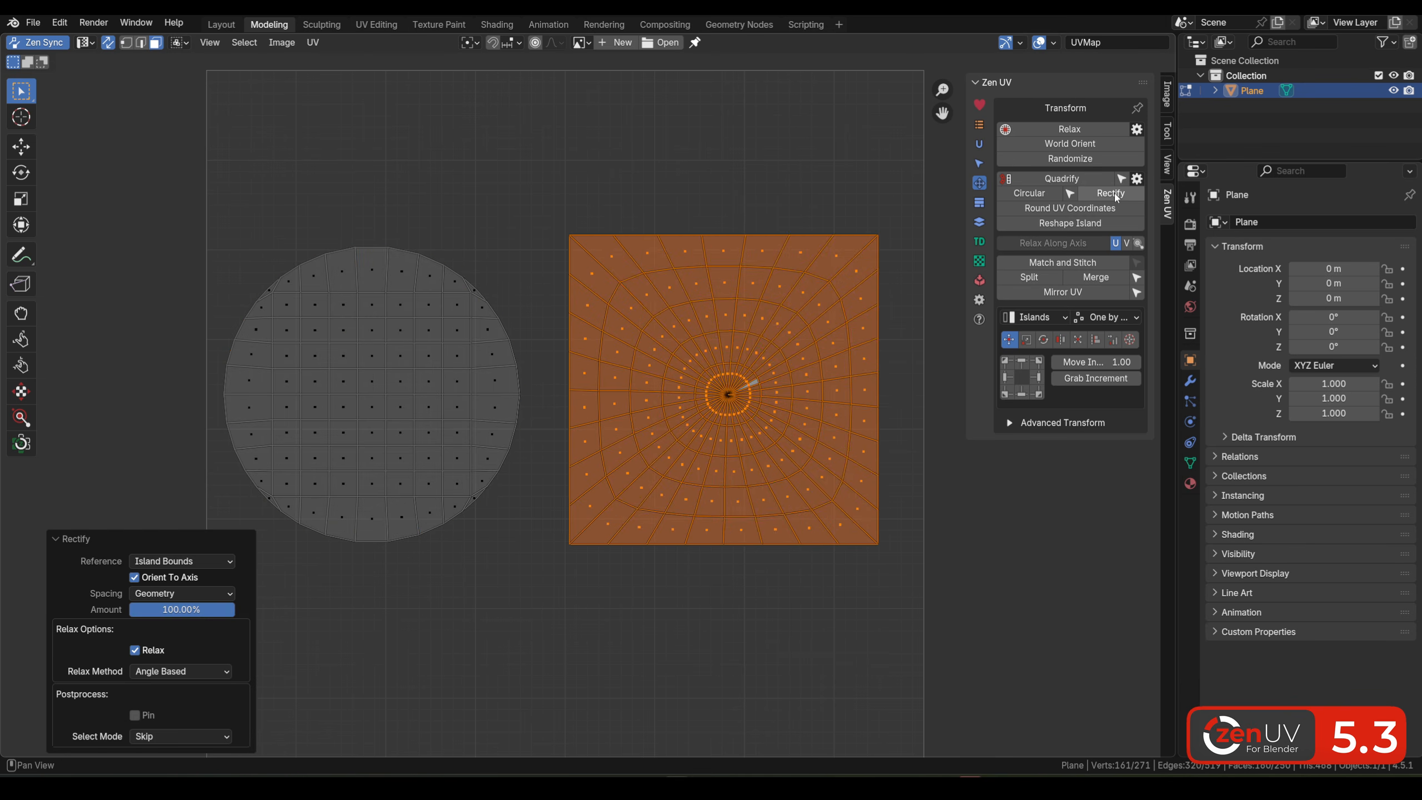
{"action": "left_click_drag", "start_coordinate": [208, 616], "coordinate": [240, 616]}
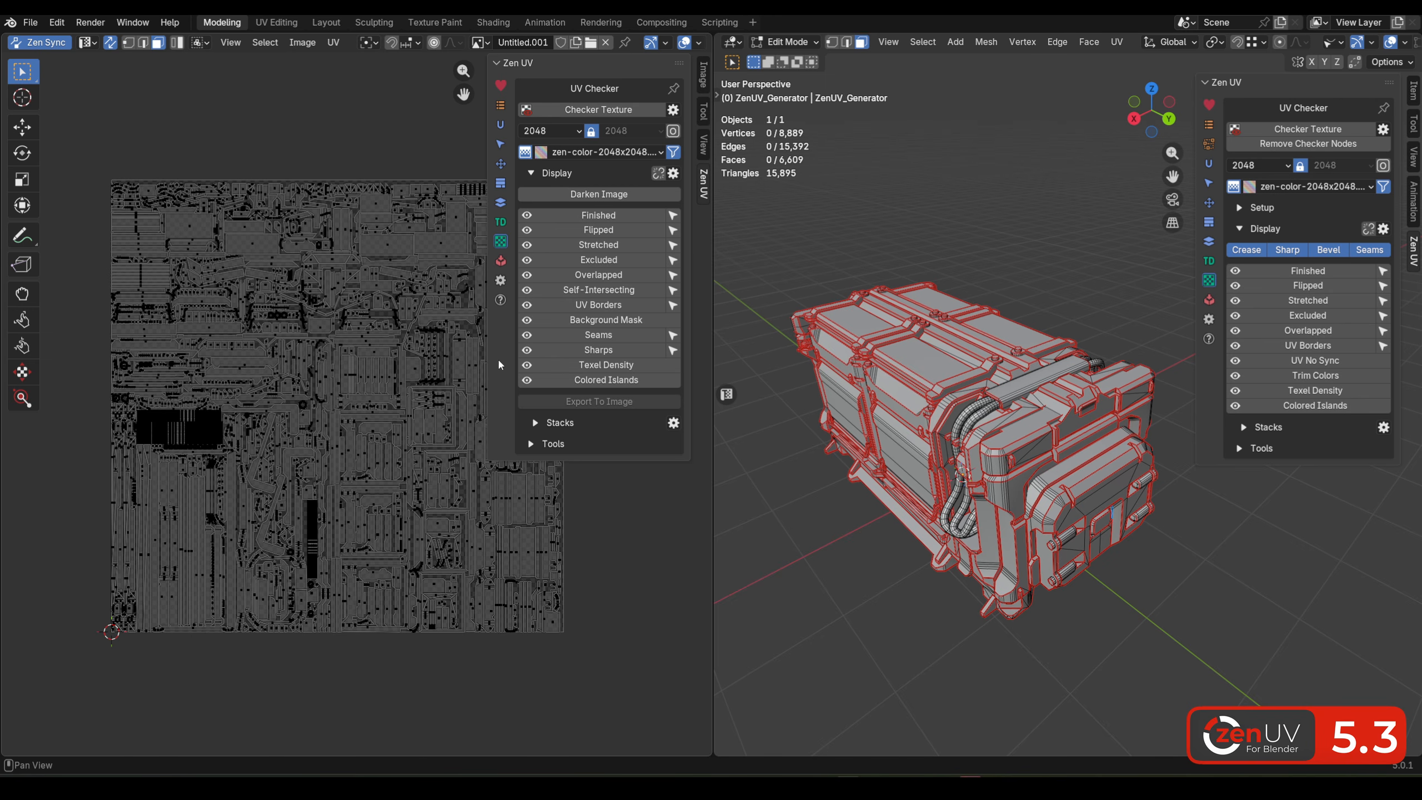
Step: In the ZenUV_Generator file, display Colored Islands in the UV editor and examine the colouring across the whole layout
{"action": "left_click", "coordinate": [614, 380]}
{"action": "scroll", "coordinate": [218, 402], "scroll_direction": "up", "scroll_amount": 3}
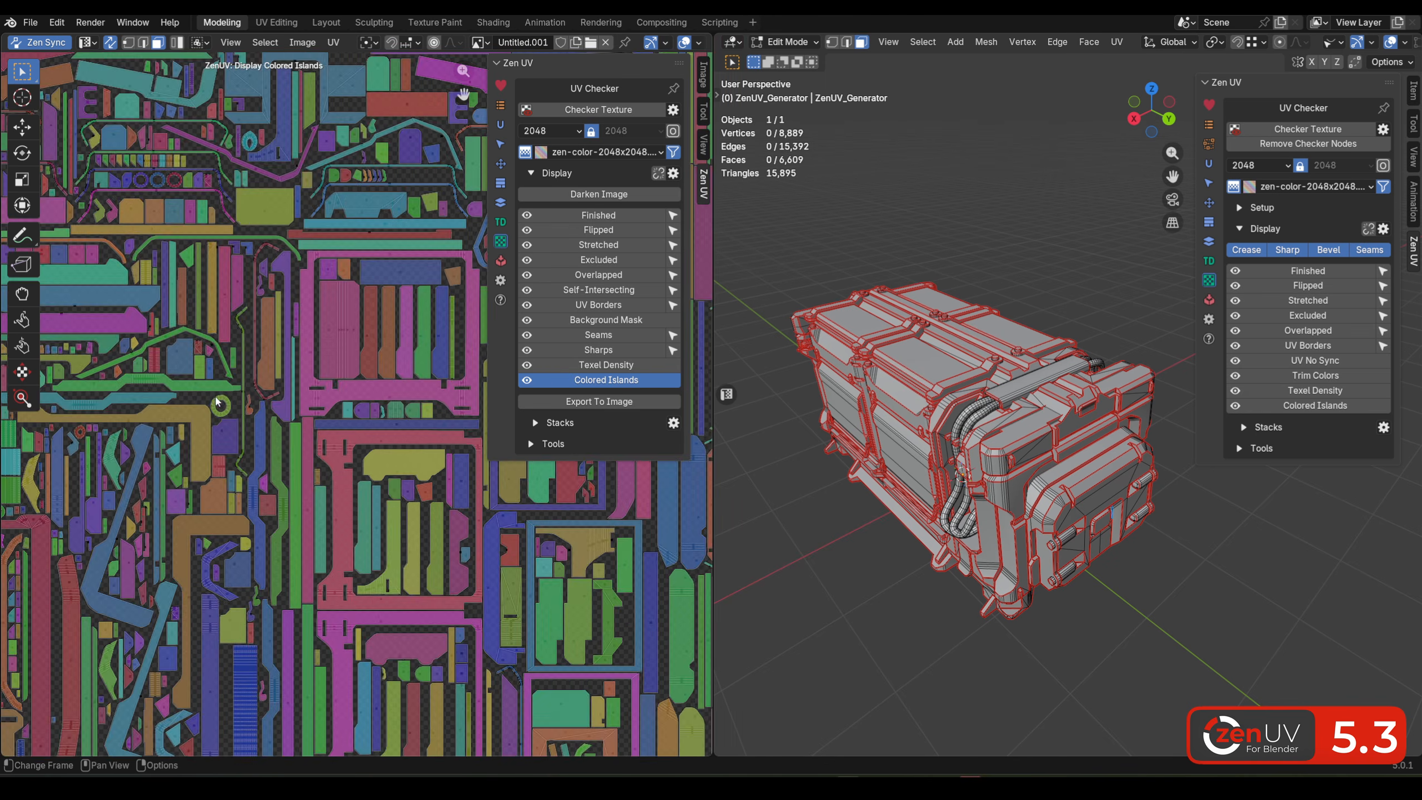
{"action": "scroll", "coordinate": [217, 402], "scroll_direction": "down", "scroll_amount": 5}
{"action": "scroll", "coordinate": [199, 236], "scroll_direction": "up", "scroll_amount": 6}
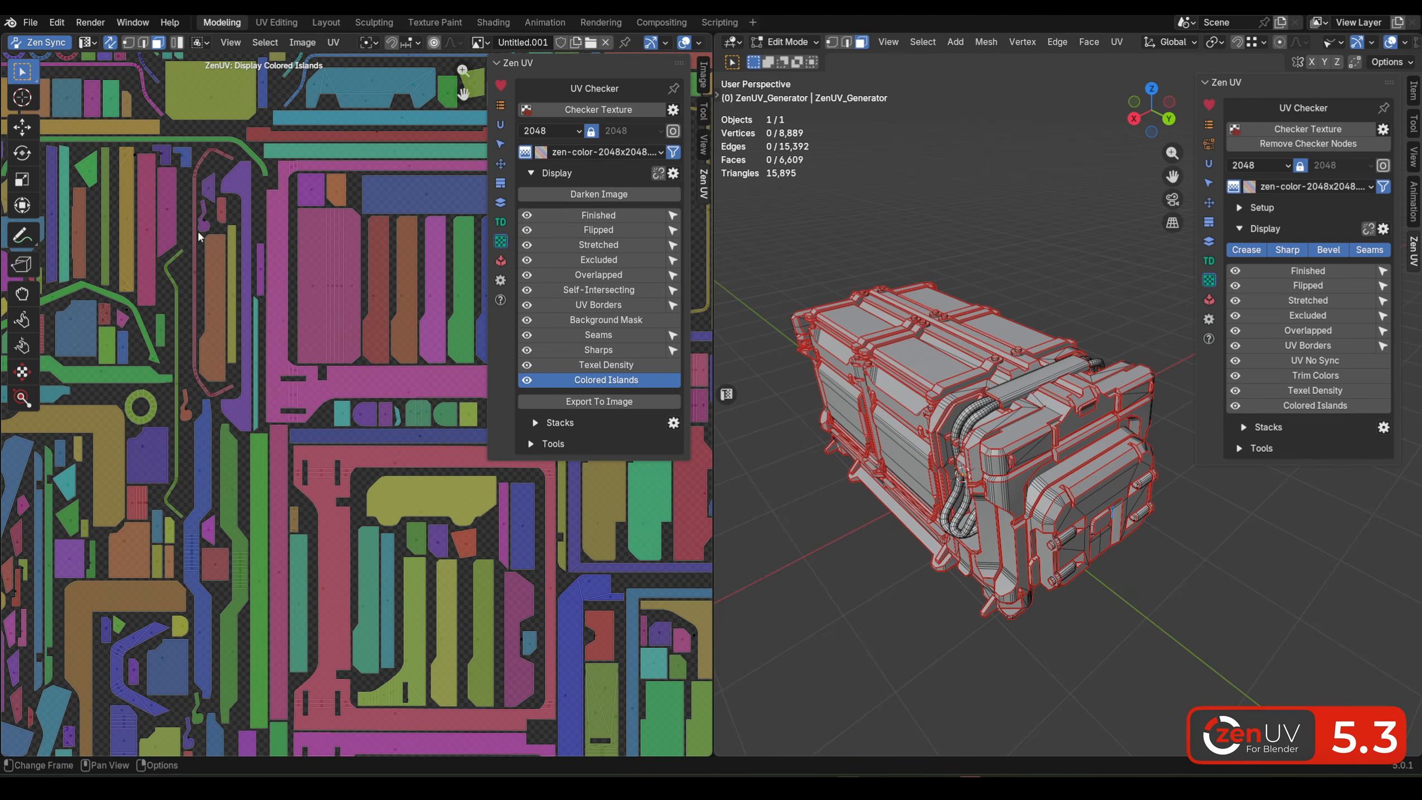
{"action": "scroll", "coordinate": [269, 273], "scroll_direction": "down", "scroll_amount": 6}
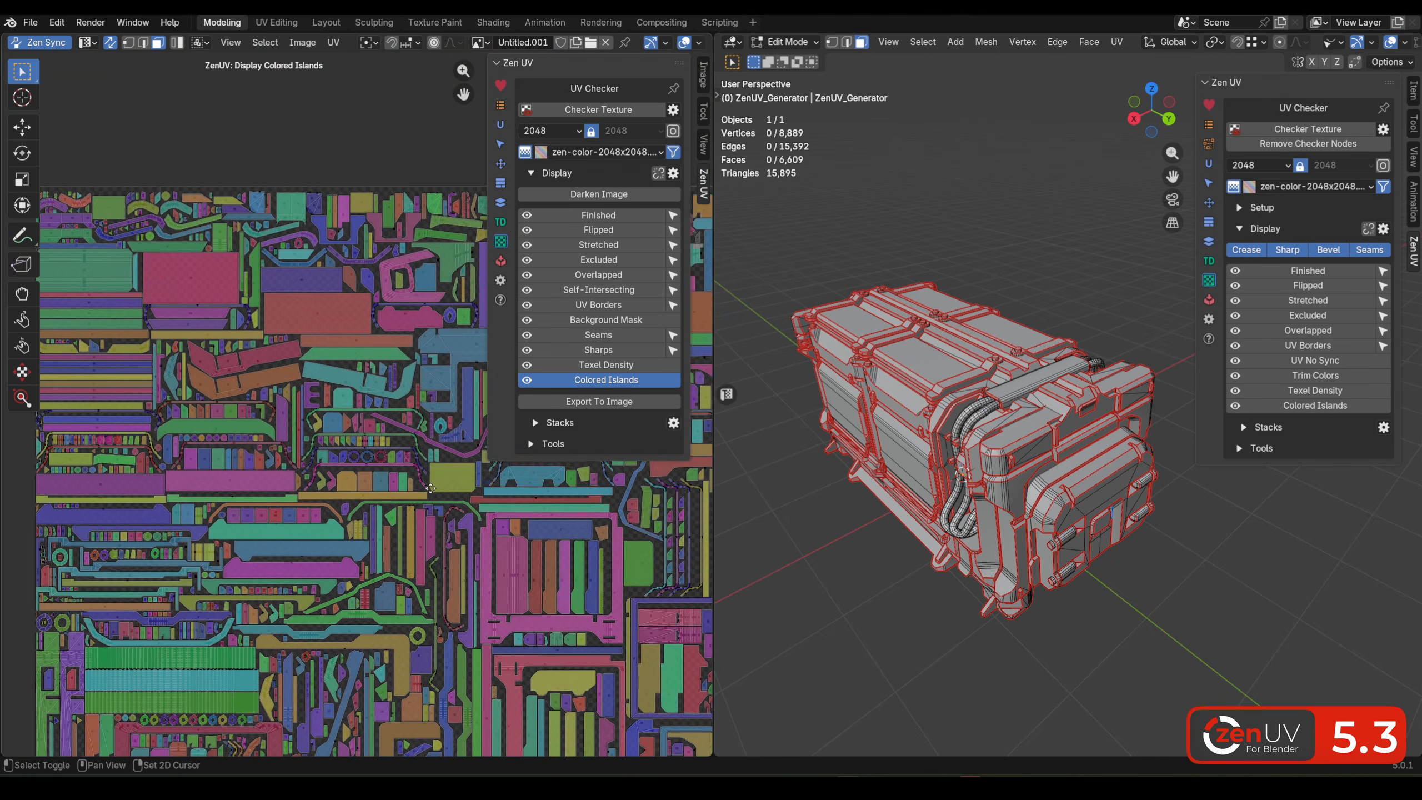
{"action": "scroll", "coordinate": [333, 390], "scroll_direction": "up", "scroll_amount": 6}
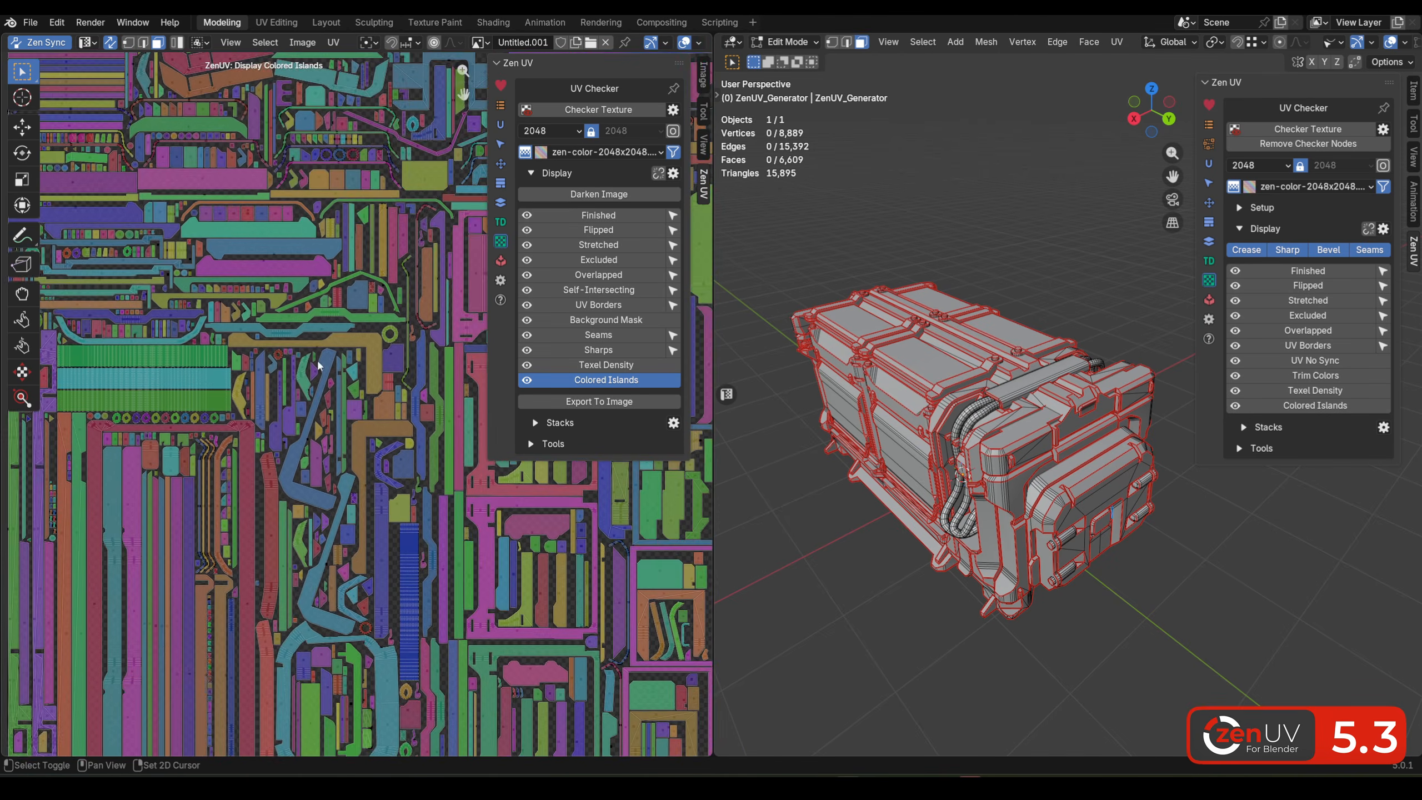
{"action": "scroll", "coordinate": [300, 367], "scroll_direction": "down", "scroll_amount": 6}
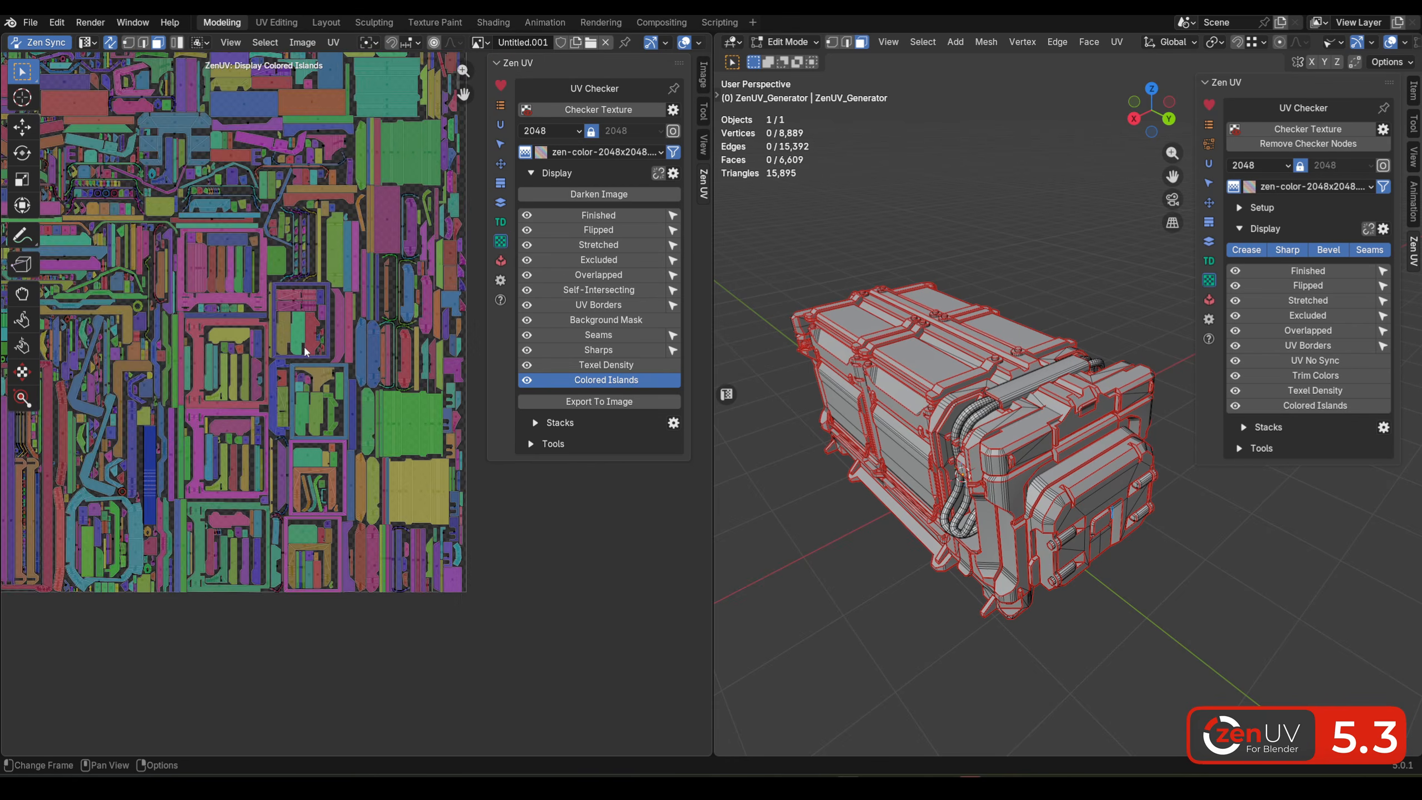
{"action": "middle_click_drag", "start_coordinate": [277, 311], "coordinate": [328, 347]}
{"action": "scroll", "coordinate": [328, 348], "scroll_direction": "up", "scroll_amount": 1}
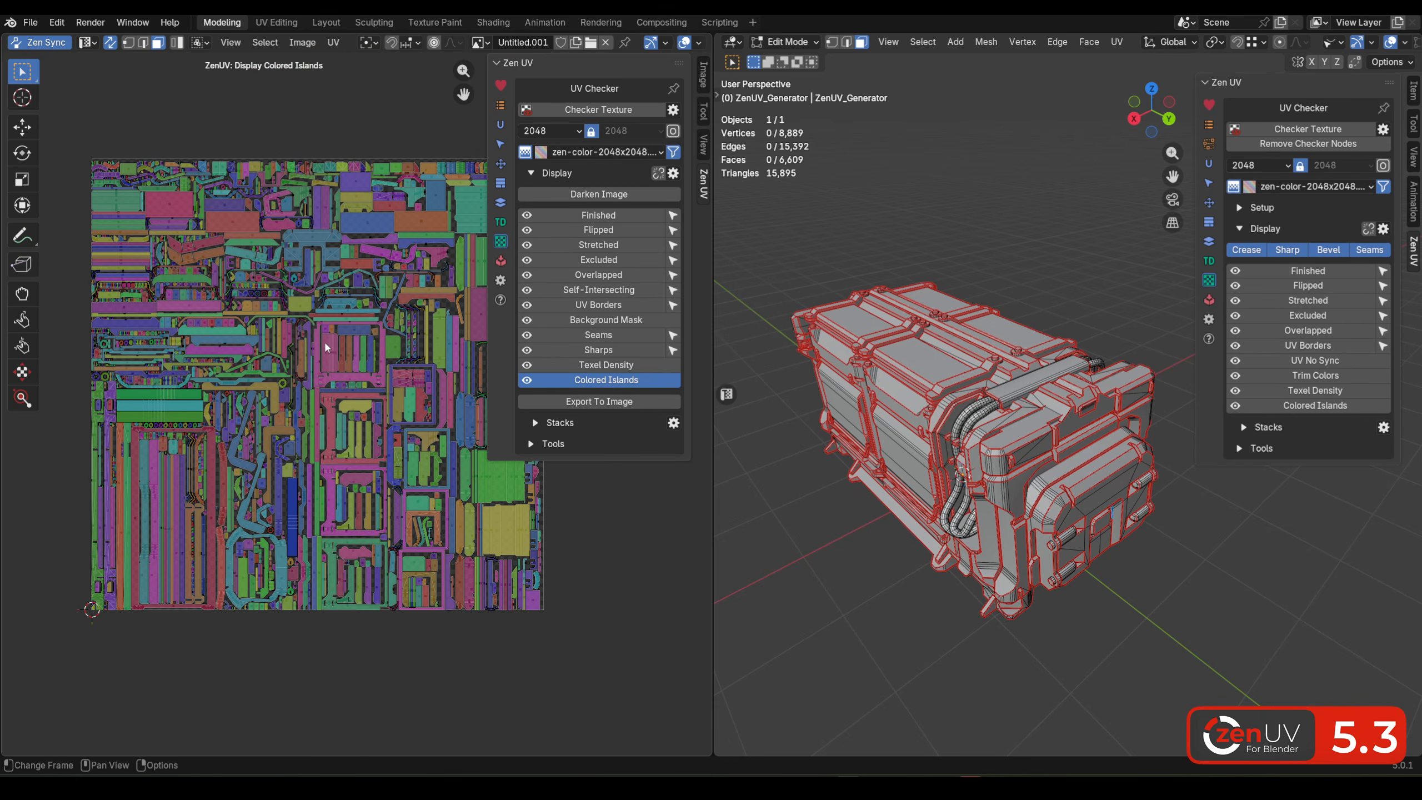
Step: Display Colored Islands on the 3D model, and turn the overlay off in both the 3D view and the UV editor
{"action": "left_click", "coordinate": [1271, 406]}
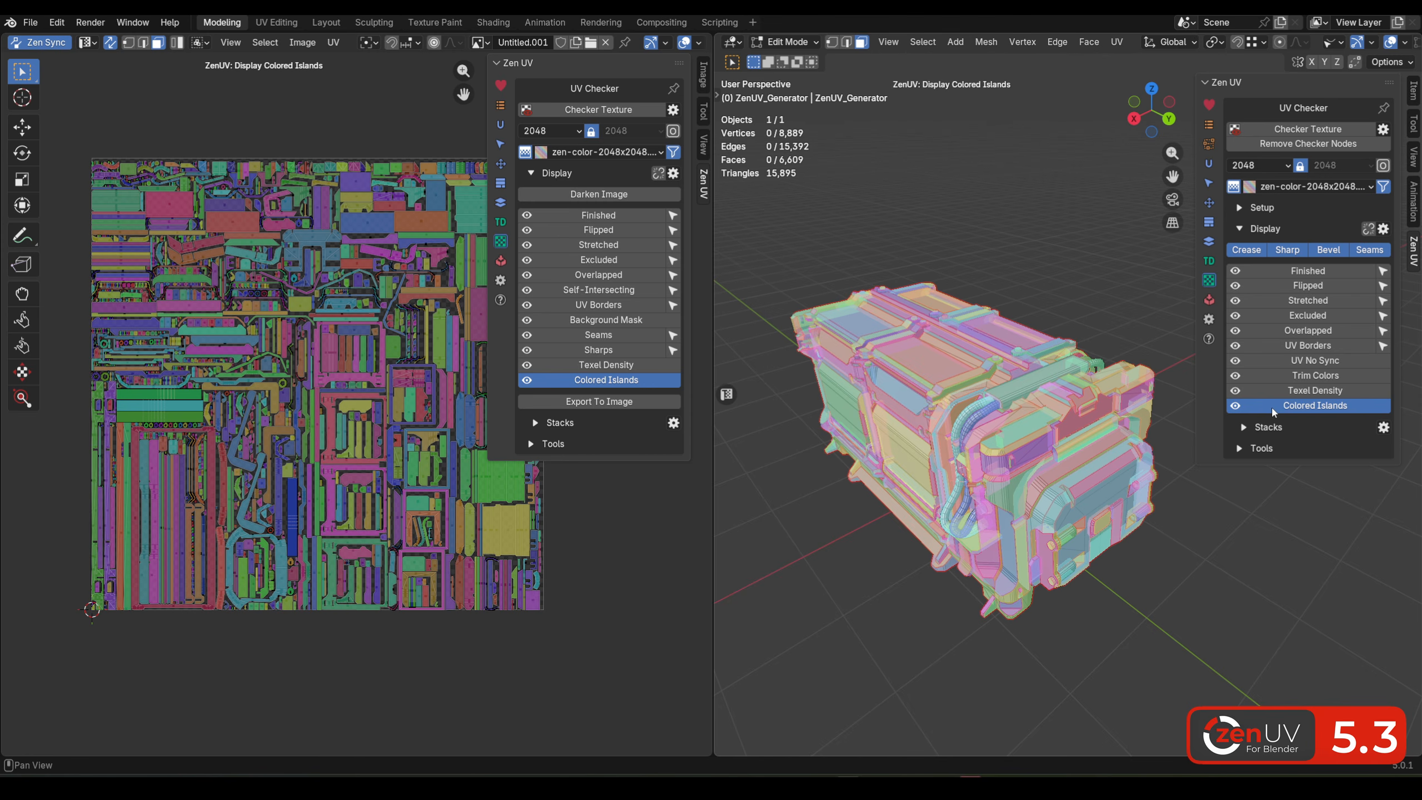
{"action": "left_click", "coordinate": [1271, 407]}
{"action": "left_click", "coordinate": [615, 381]}
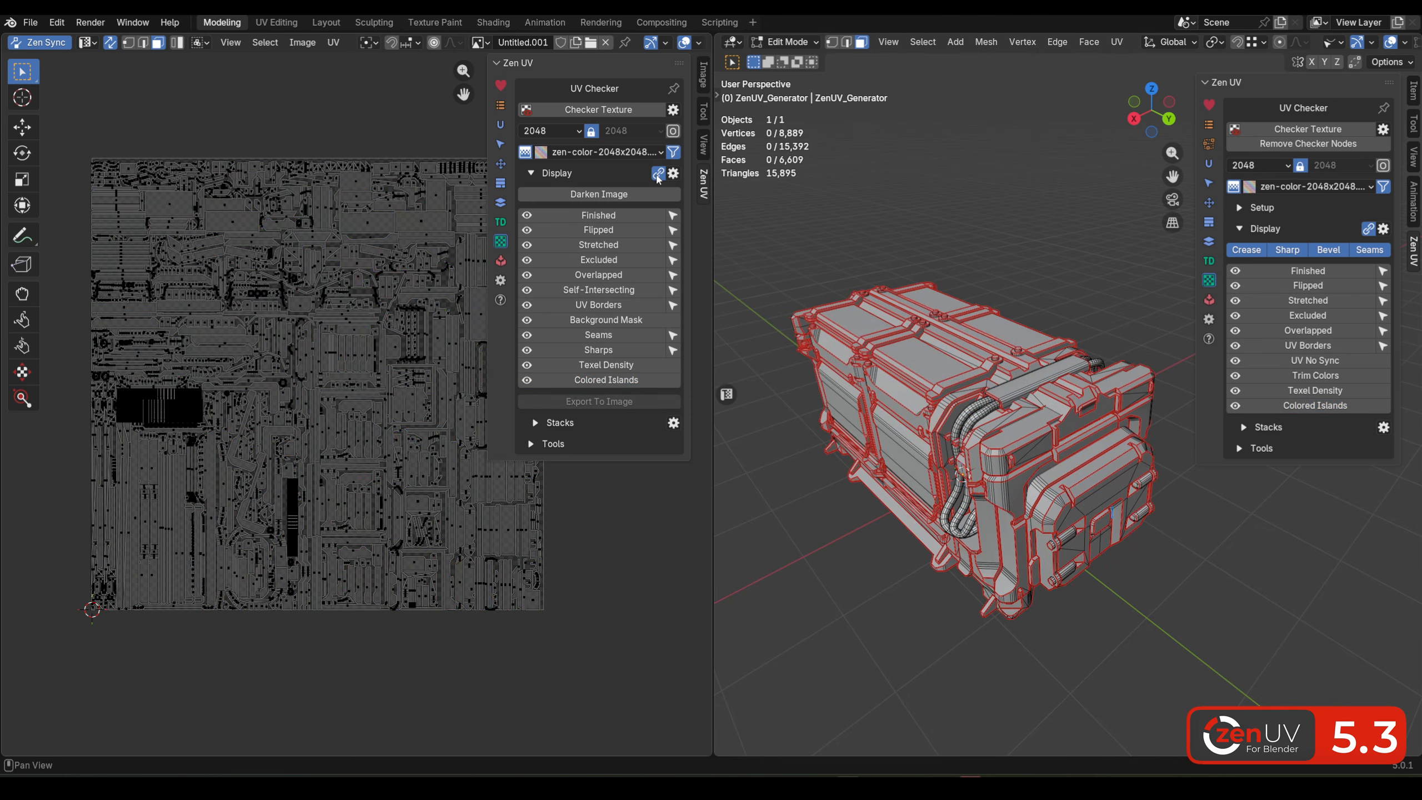
Step: With display synchronisation enabled, toggle Colored Islands in both editors together and leave the overlay off
{"action": "left_click", "coordinate": [609, 384]}
{"action": "left_click", "coordinate": [609, 384]}
{"action": "left_click", "coordinate": [608, 384]}
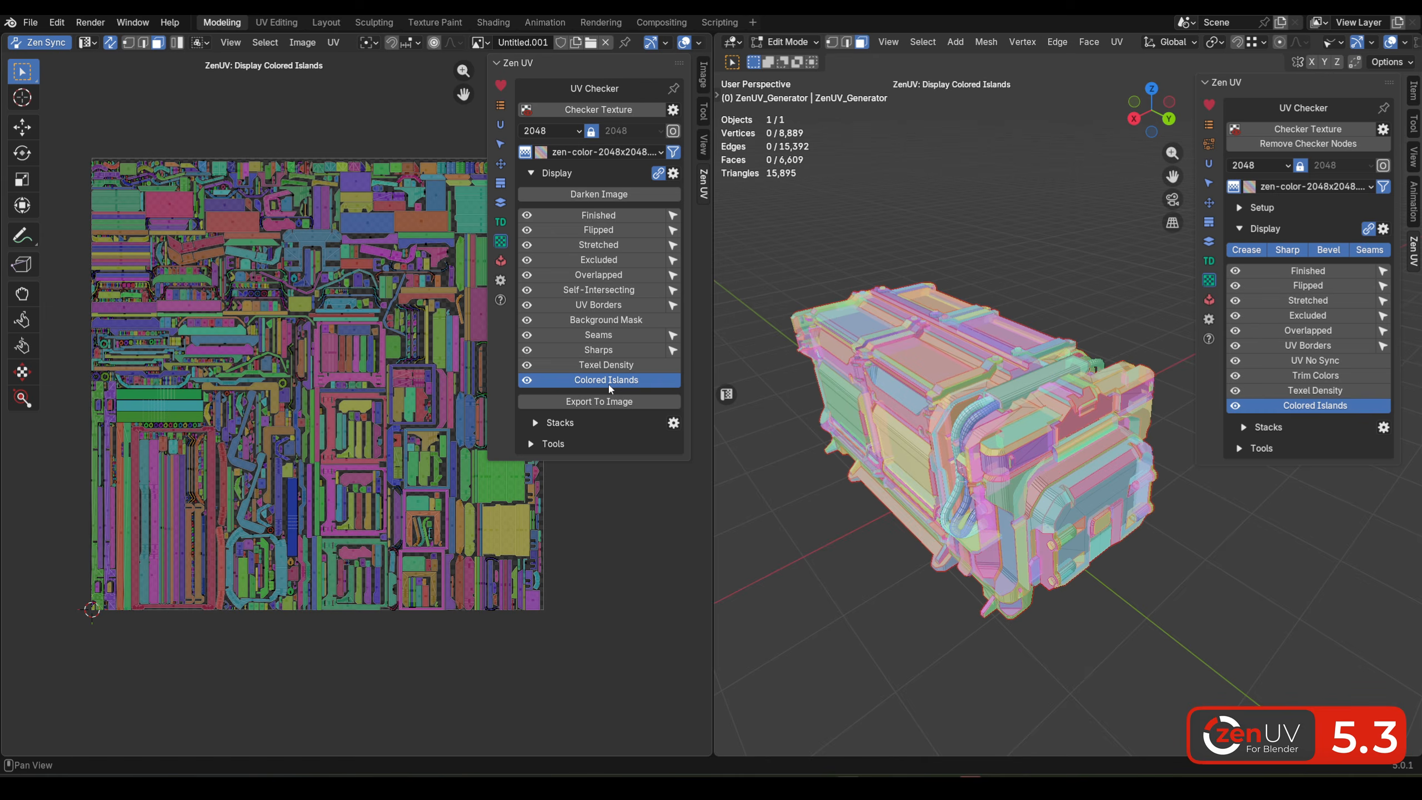
{"action": "left_click", "coordinate": [609, 382]}
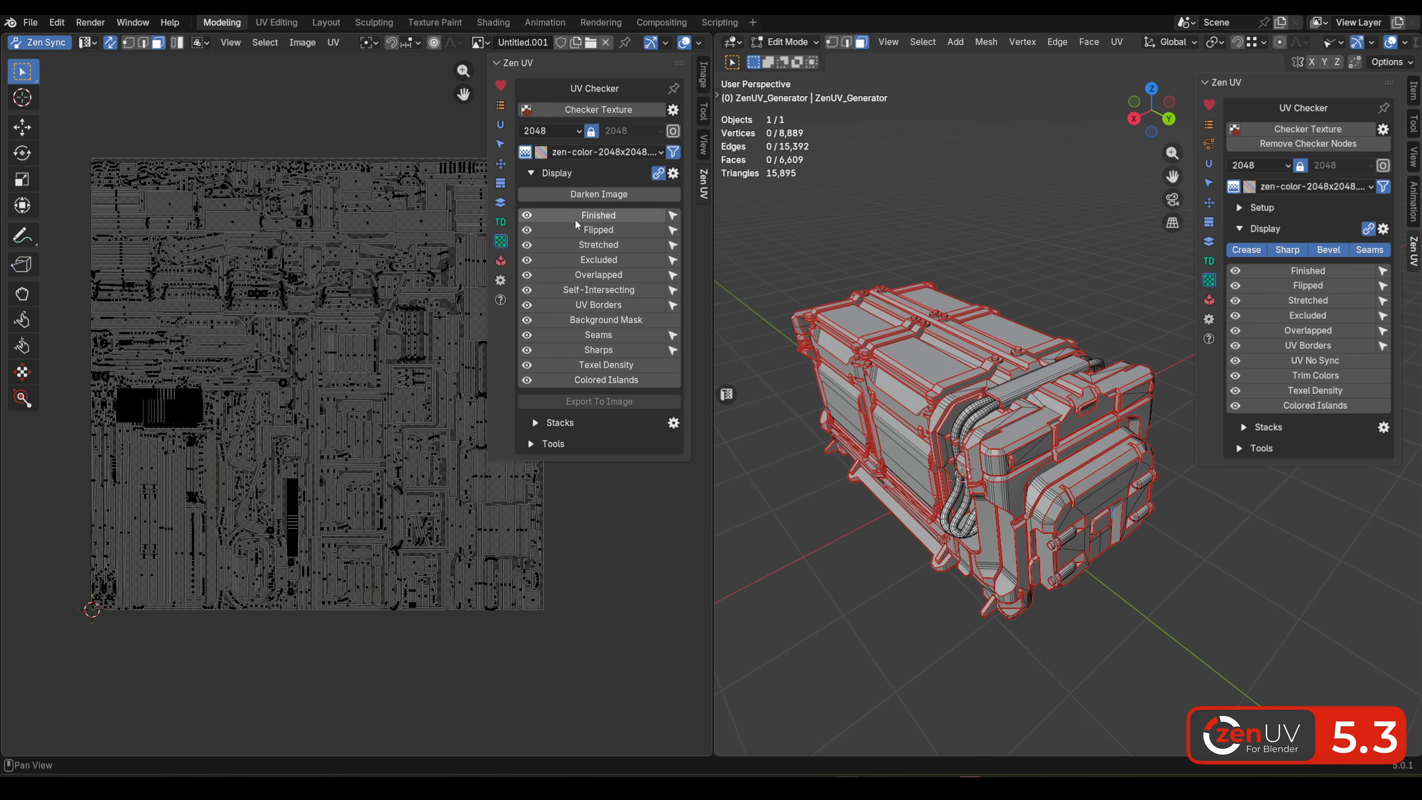
Step: View the synchronised Flipped and Finished overlays one after the other in both editors, and turn each off
{"action": "left_click", "coordinate": [610, 234]}
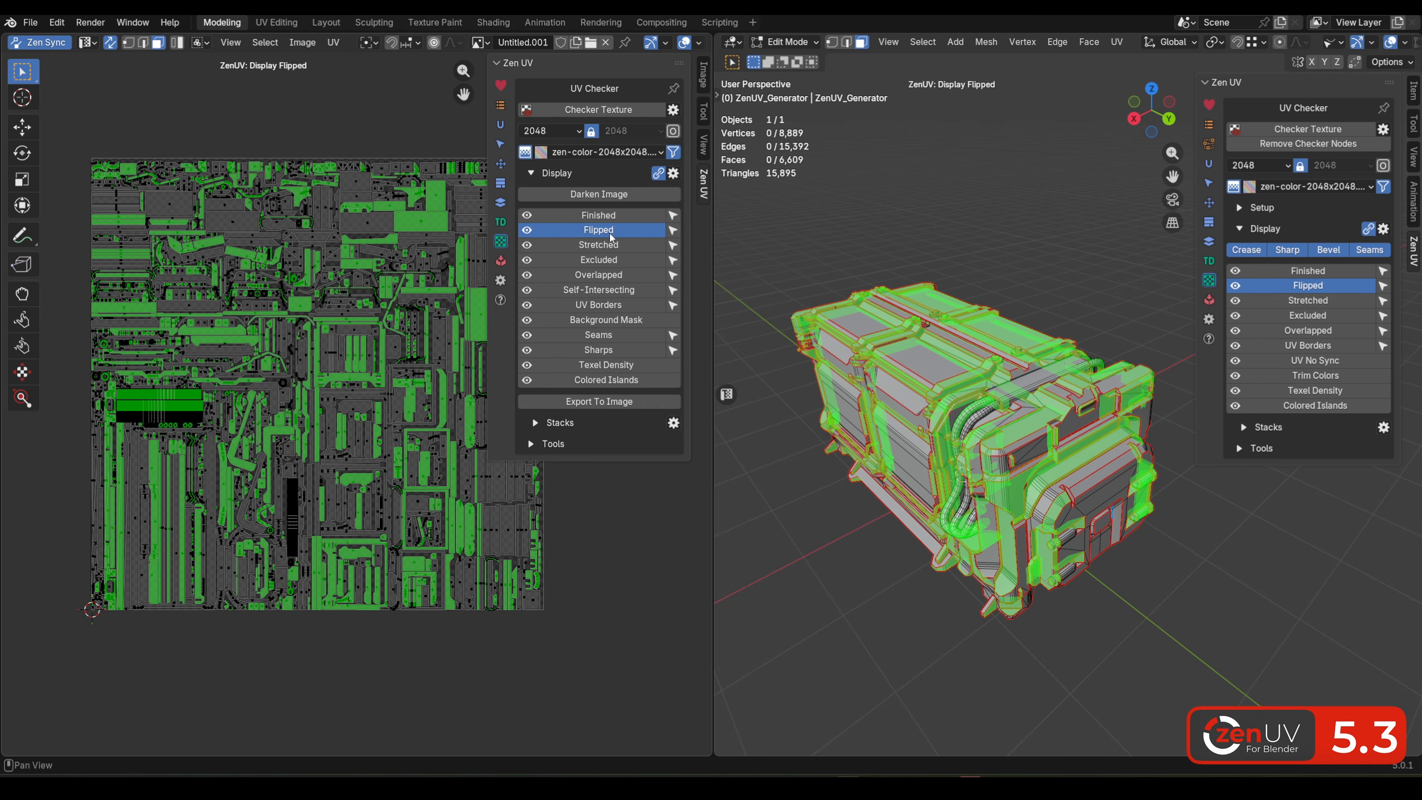
{"action": "left_click", "coordinate": [610, 232]}
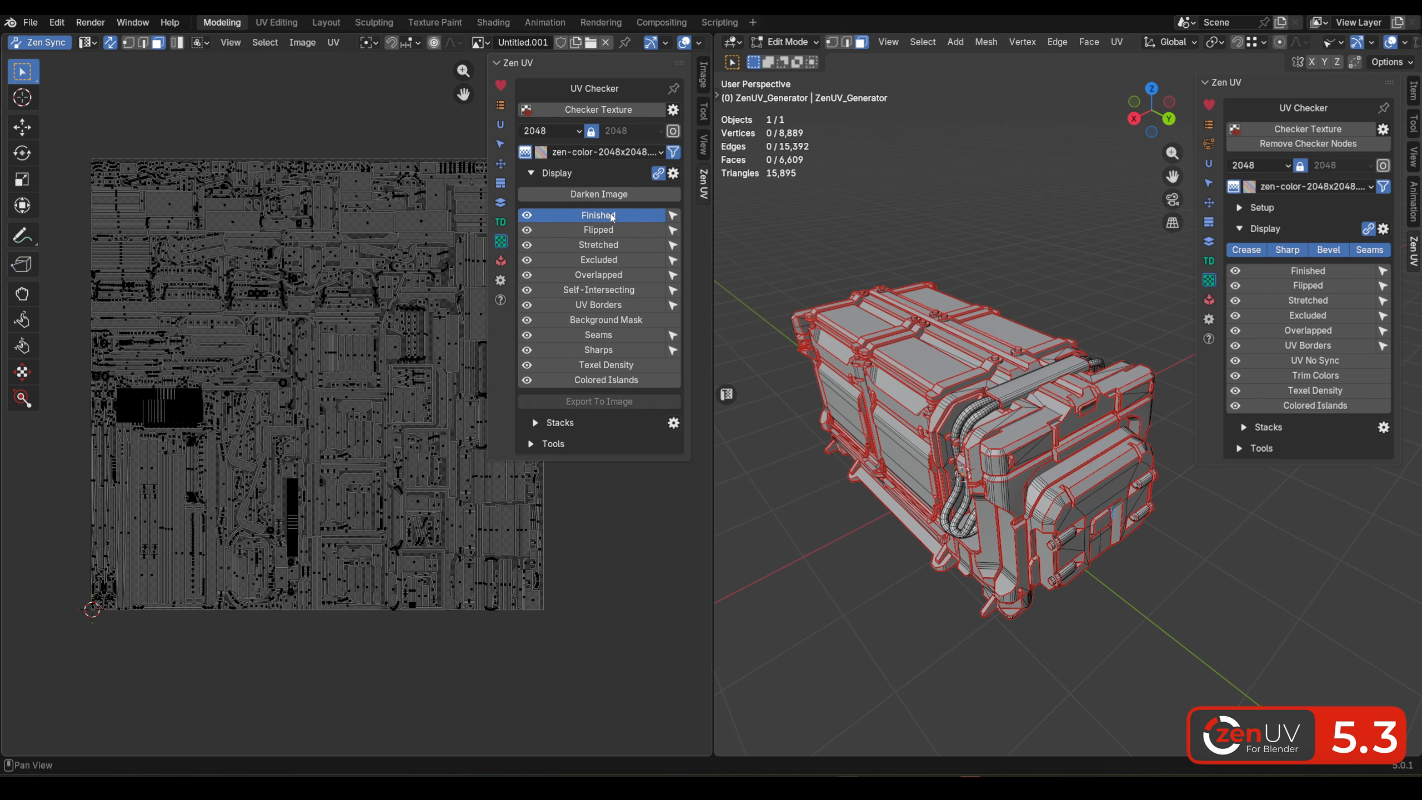
{"action": "left_click", "coordinate": [612, 216]}
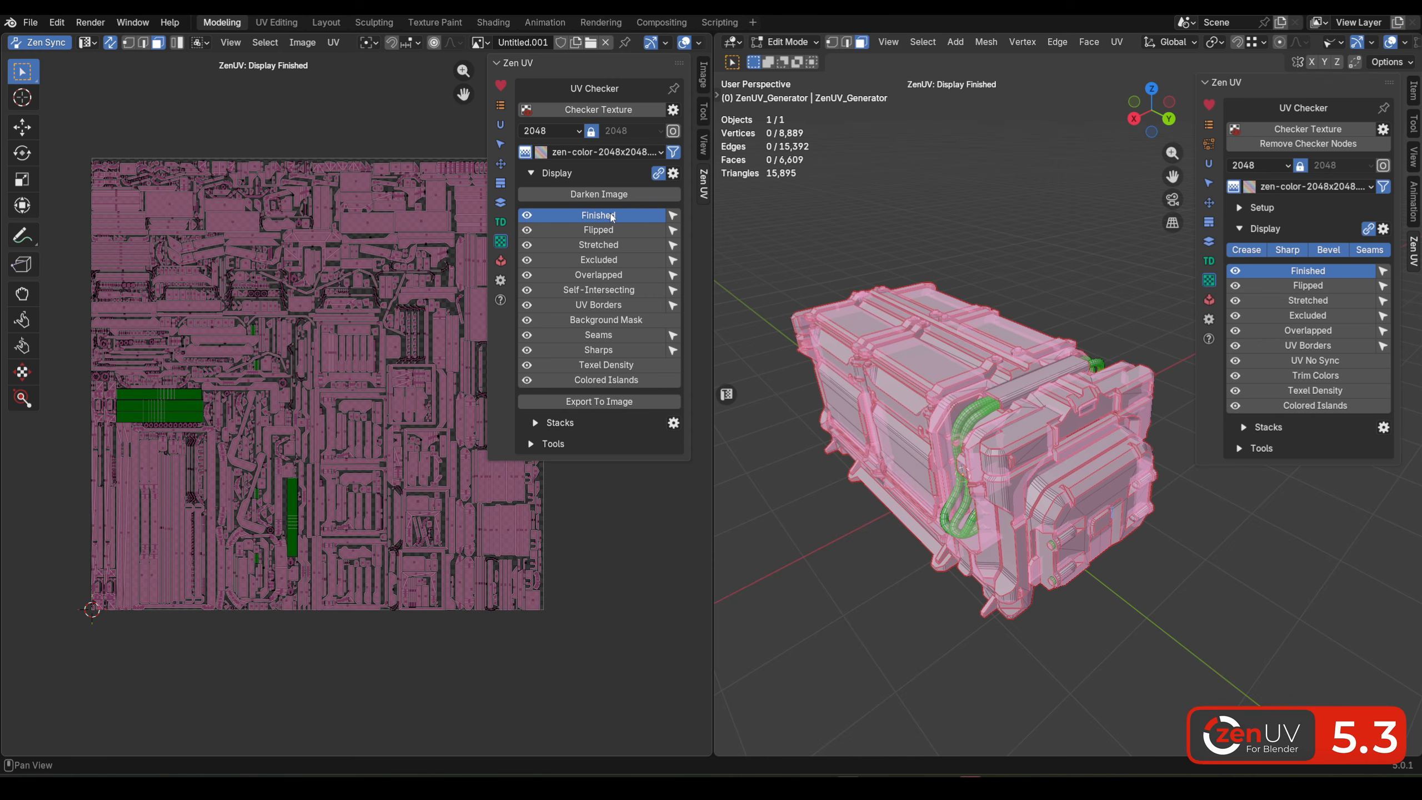
{"action": "left_click", "coordinate": [612, 216]}
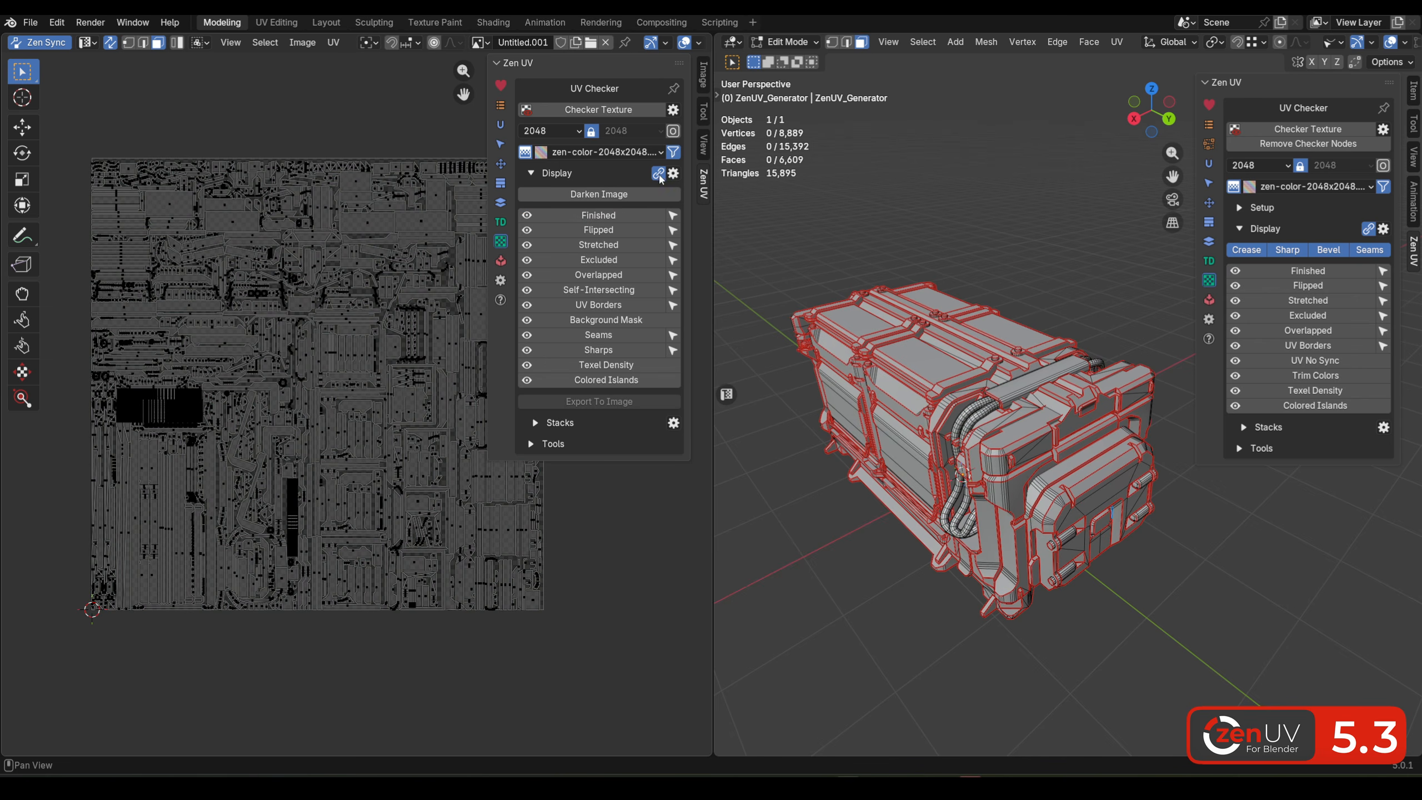
Step: Display the Background Mask overlay in the UV editor with display synchronisation off
{"action": "left_click", "coordinate": [601, 320]}
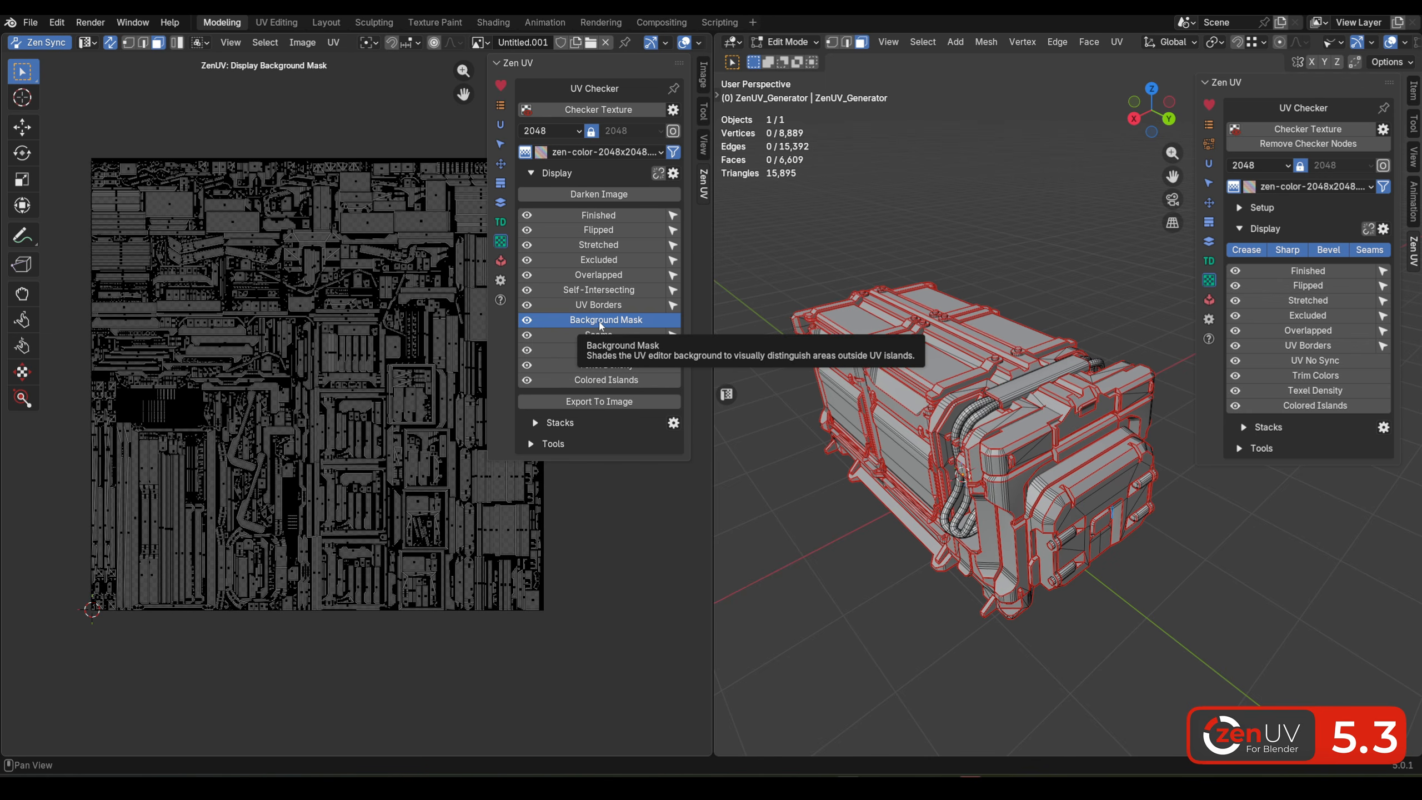
{"action": "left_click", "coordinate": [573, 575]}
Step: Examine the masked gaps between the UV islands across the whole layout, close up and from afar
{"action": "scroll", "coordinate": [356, 392], "scroll_direction": "up", "scroll_amount": 6}
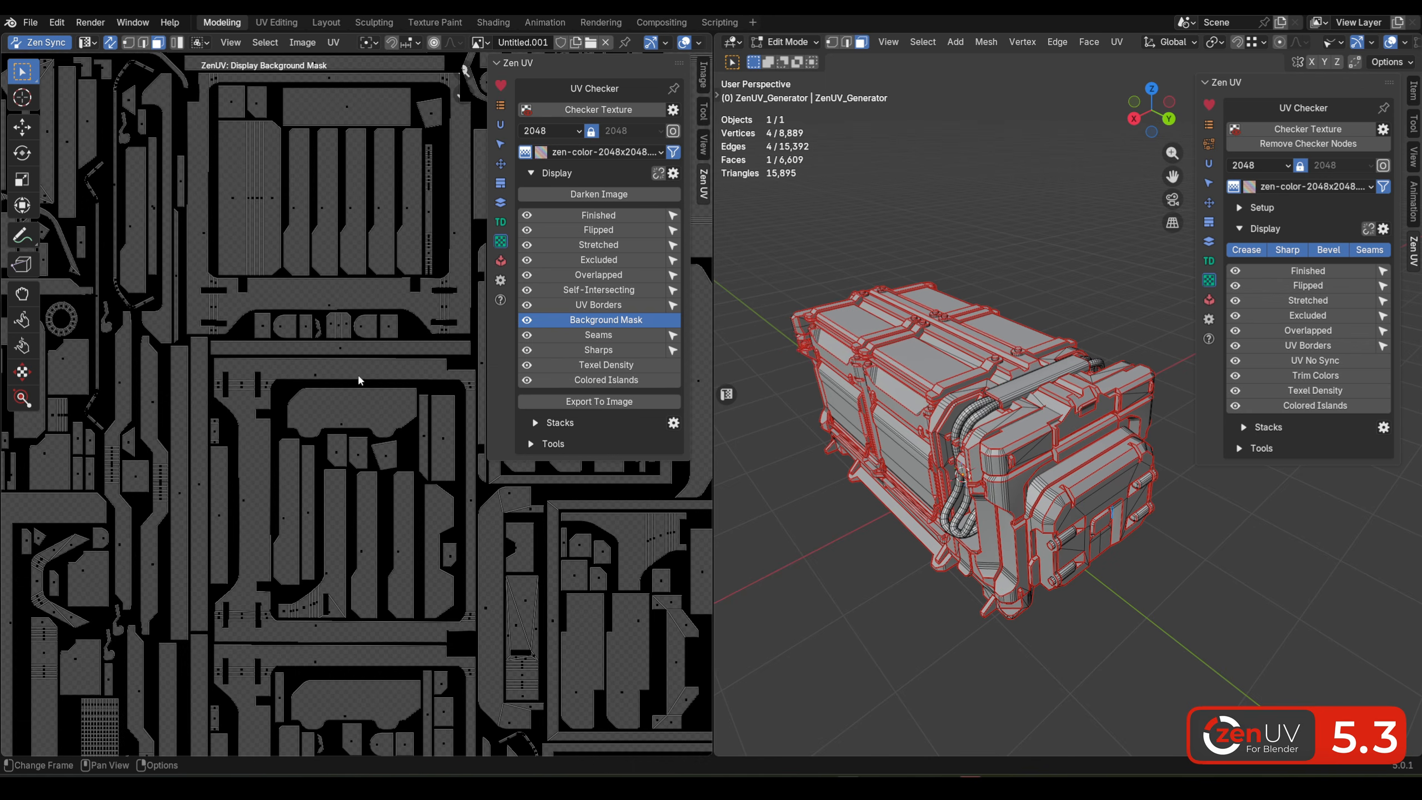
{"action": "scroll", "coordinate": [352, 336], "scroll_direction": "down", "scroll_amount": 1}
{"action": "scroll", "coordinate": [332, 314], "scroll_direction": "down", "scroll_amount": 5}
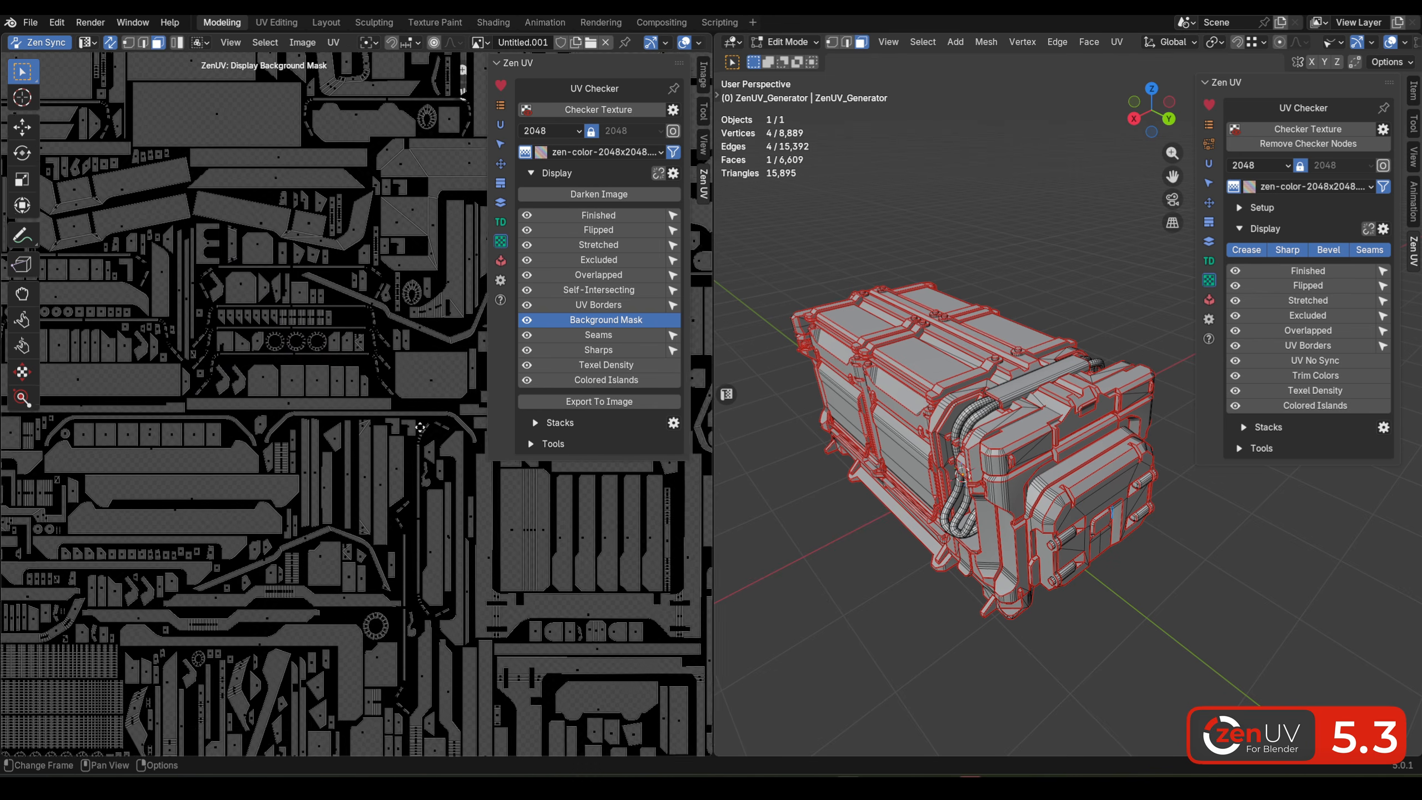
{"action": "middle_click_drag", "start_coordinate": [242, 359], "coordinate": [378, 410]}
{"action": "scroll", "coordinate": [377, 409], "scroll_direction": "up", "scroll_amount": 4}
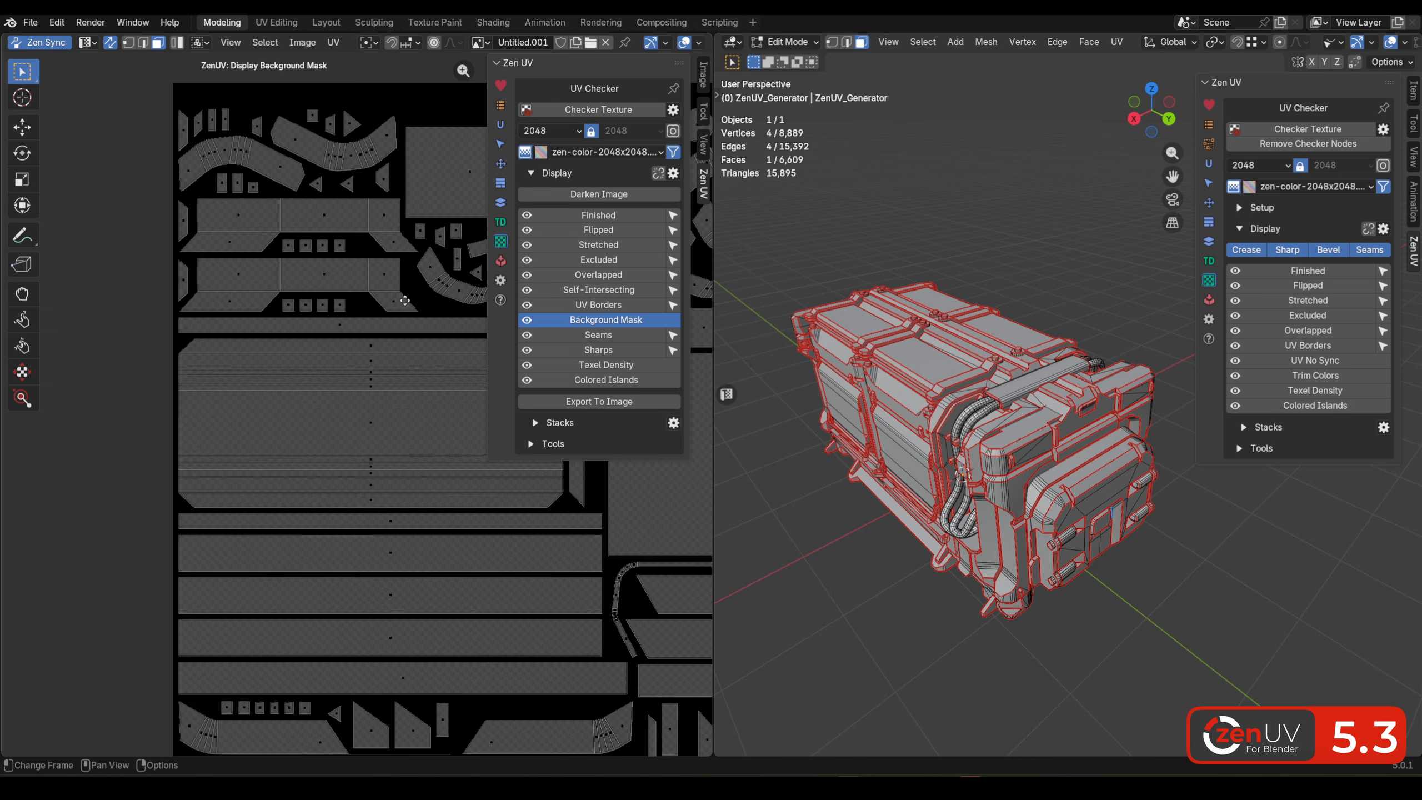
{"action": "middle_click_drag", "start_coordinate": [431, 289], "coordinate": [340, 439]}
{"action": "scroll", "coordinate": [345, 445], "scroll_direction": "down", "scroll_amount": 6}
{"action": "middle_click_drag", "start_coordinate": [479, 750], "coordinate": [390, 495]}
{"action": "scroll", "coordinate": [390, 495], "scroll_direction": "up", "scroll_amount": 5}
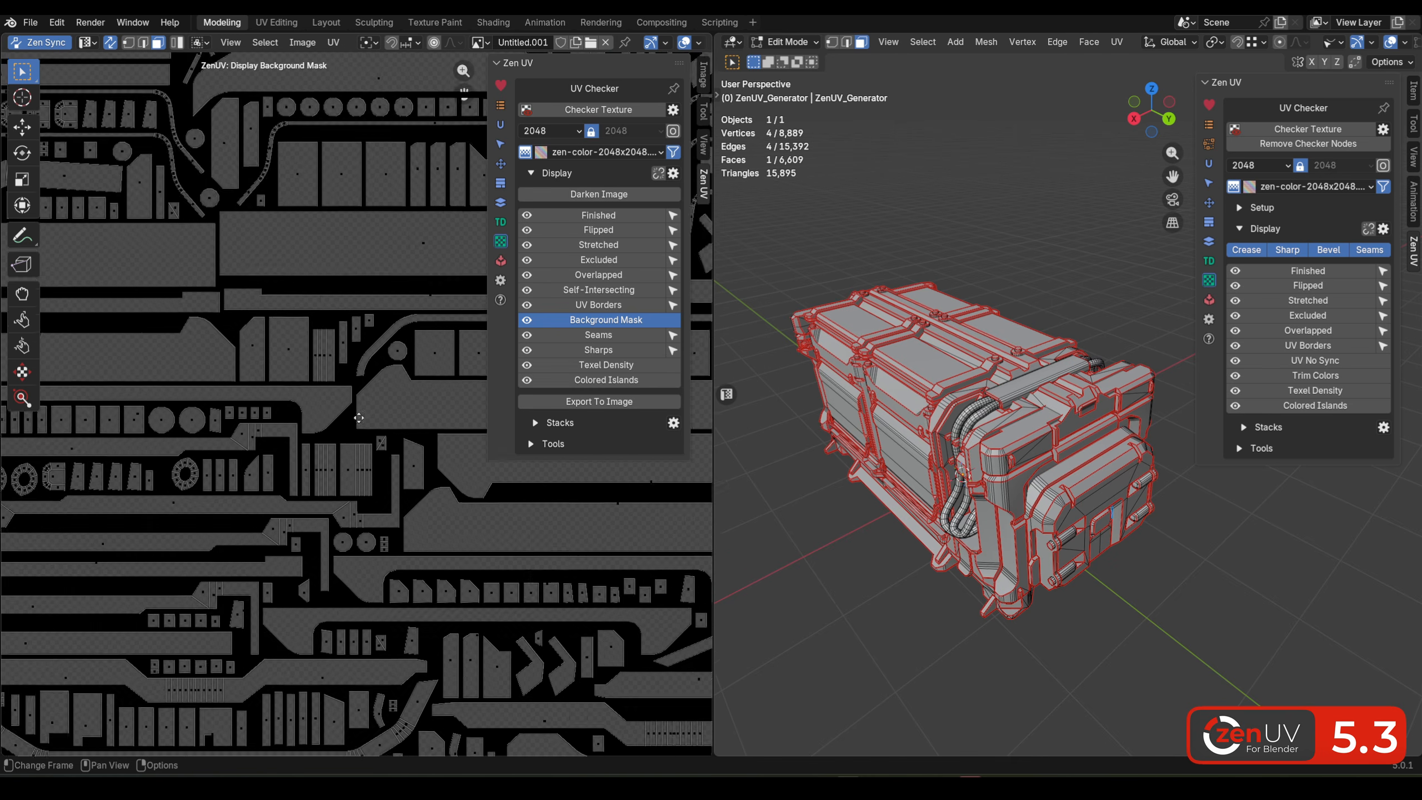
{"action": "scroll", "coordinate": [365, 426], "scroll_direction": "down", "scroll_amount": 4}
{"action": "middle_click_drag", "start_coordinate": [521, 610], "coordinate": [187, 299]}
{"action": "middle_click_drag", "start_coordinate": [410, 351], "coordinate": [324, 407]}
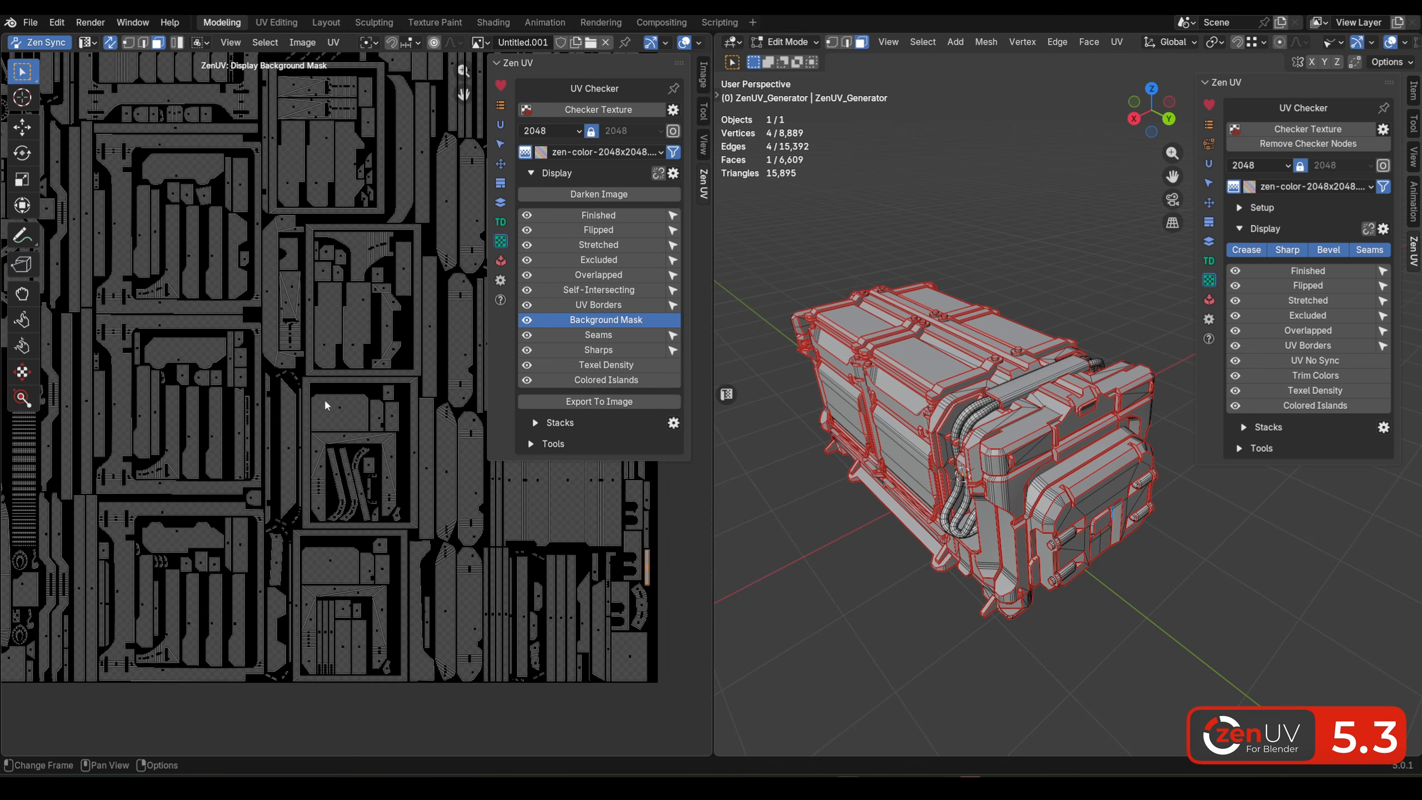
{"action": "scroll", "coordinate": [331, 407], "scroll_direction": "down", "scroll_amount": 3}
{"action": "scroll", "coordinate": [472, 516], "scroll_direction": "up", "scroll_amount": 4}
{"action": "middle_click_drag", "start_coordinate": [465, 460], "coordinate": [369, 398]}
{"action": "scroll", "coordinate": [288, 346], "scroll_direction": "down", "scroll_amount": 2}
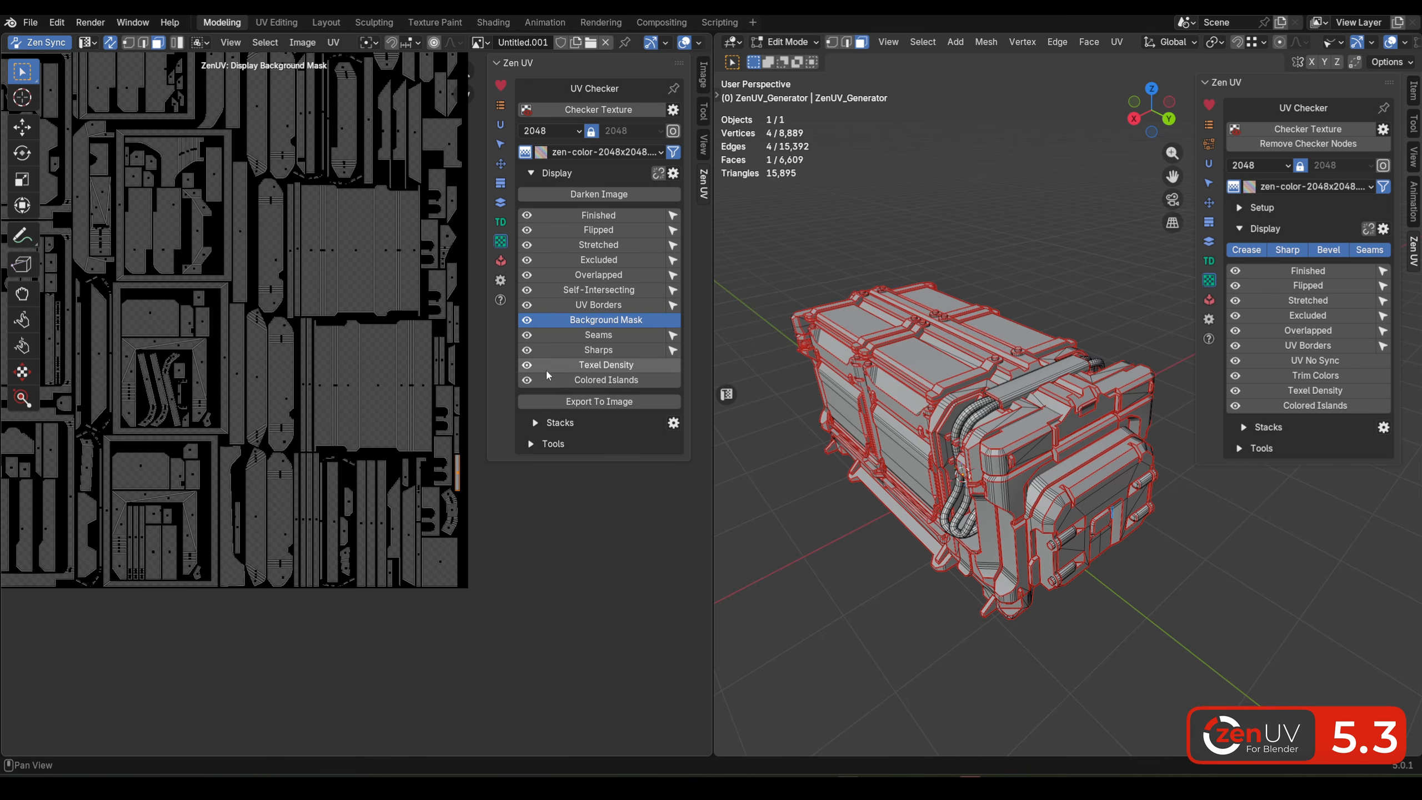
Step: Export the mask overlay to a 512 by 512 image named Overlay - Background Mask and show it in the UV editor
{"action": "left_click", "coordinate": [611, 400]}
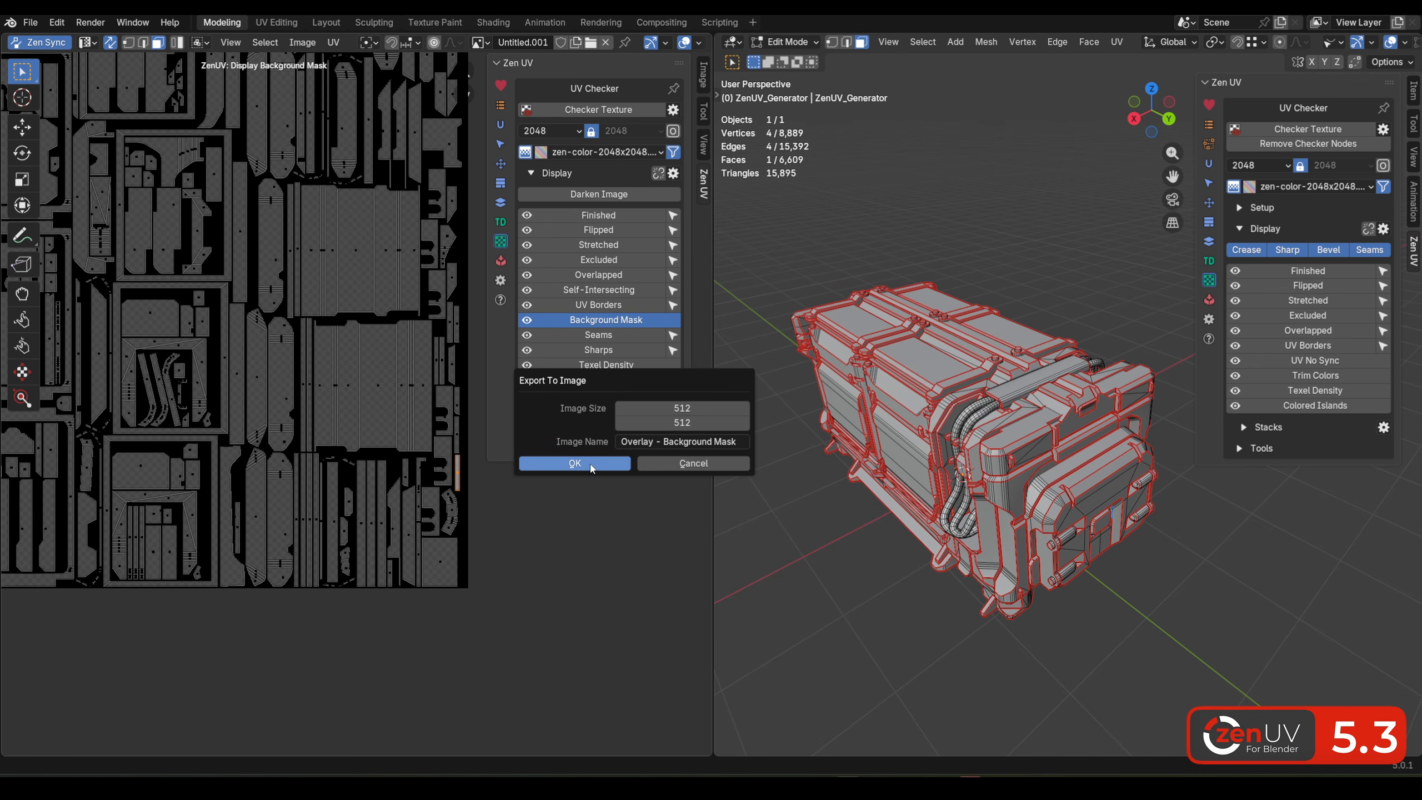
{"action": "left_click", "coordinate": [574, 463]}
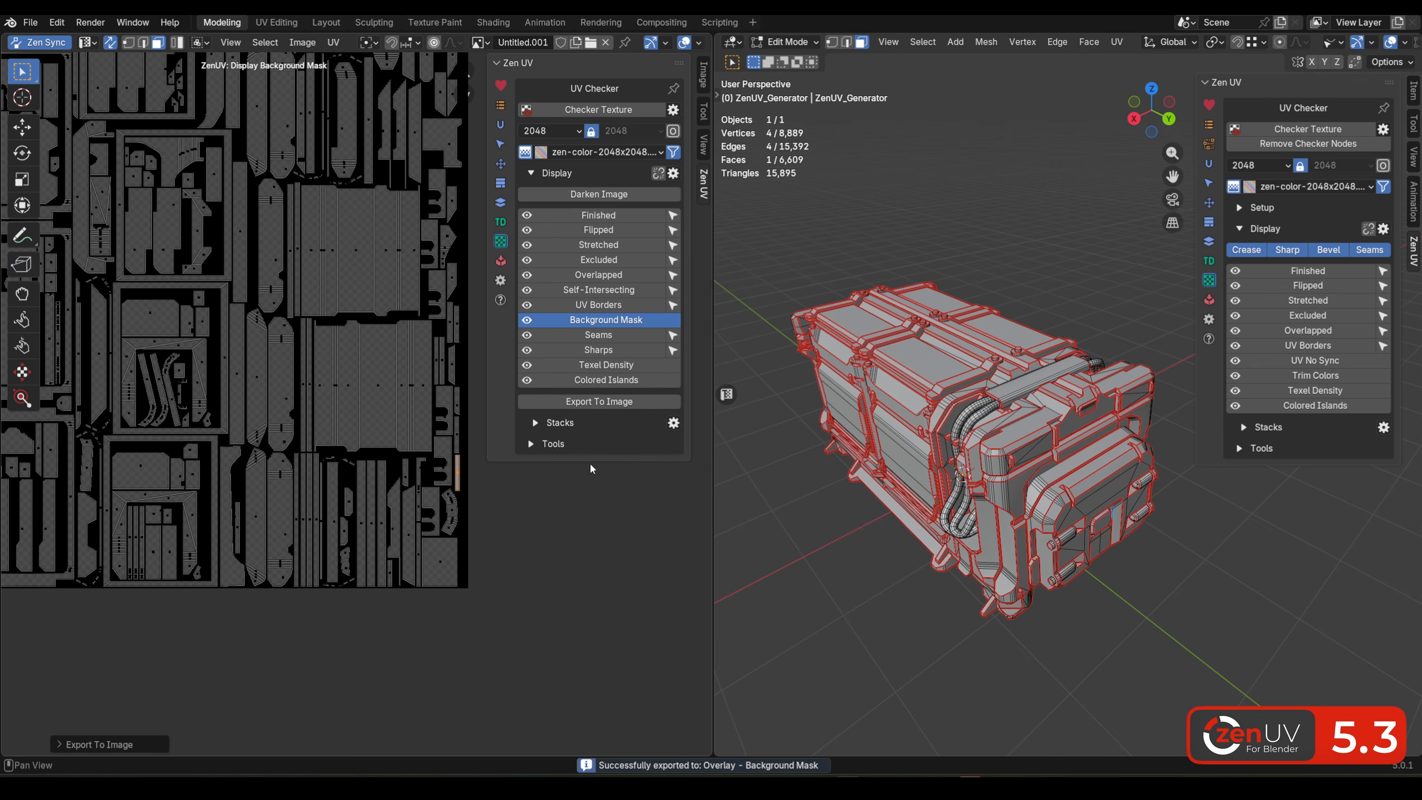
{"action": "left_click", "coordinate": [481, 43]}
{"action": "left_click", "coordinate": [509, 68]}
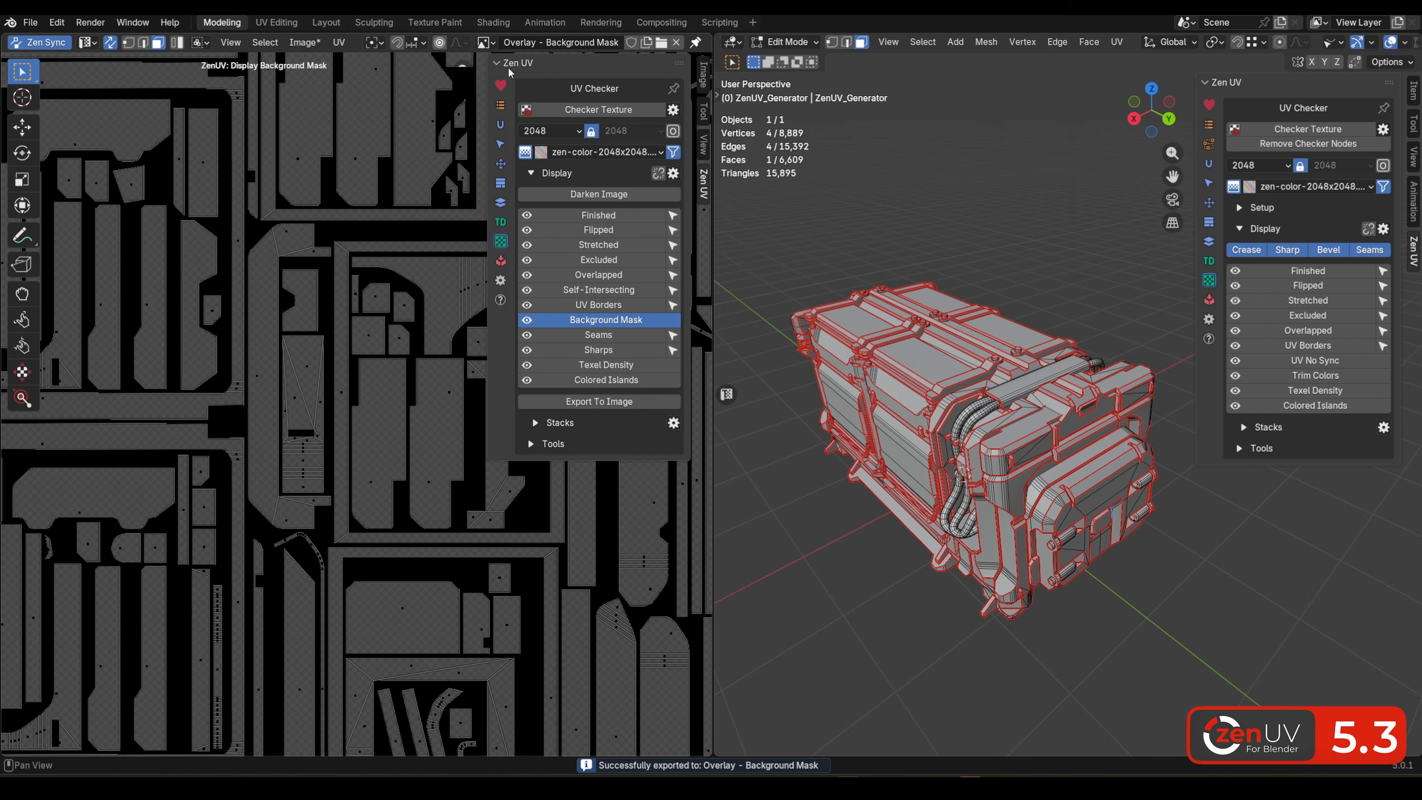
Step: Save the exported Background Mask image from its image properties
{"action": "left_click", "coordinate": [704, 75]}
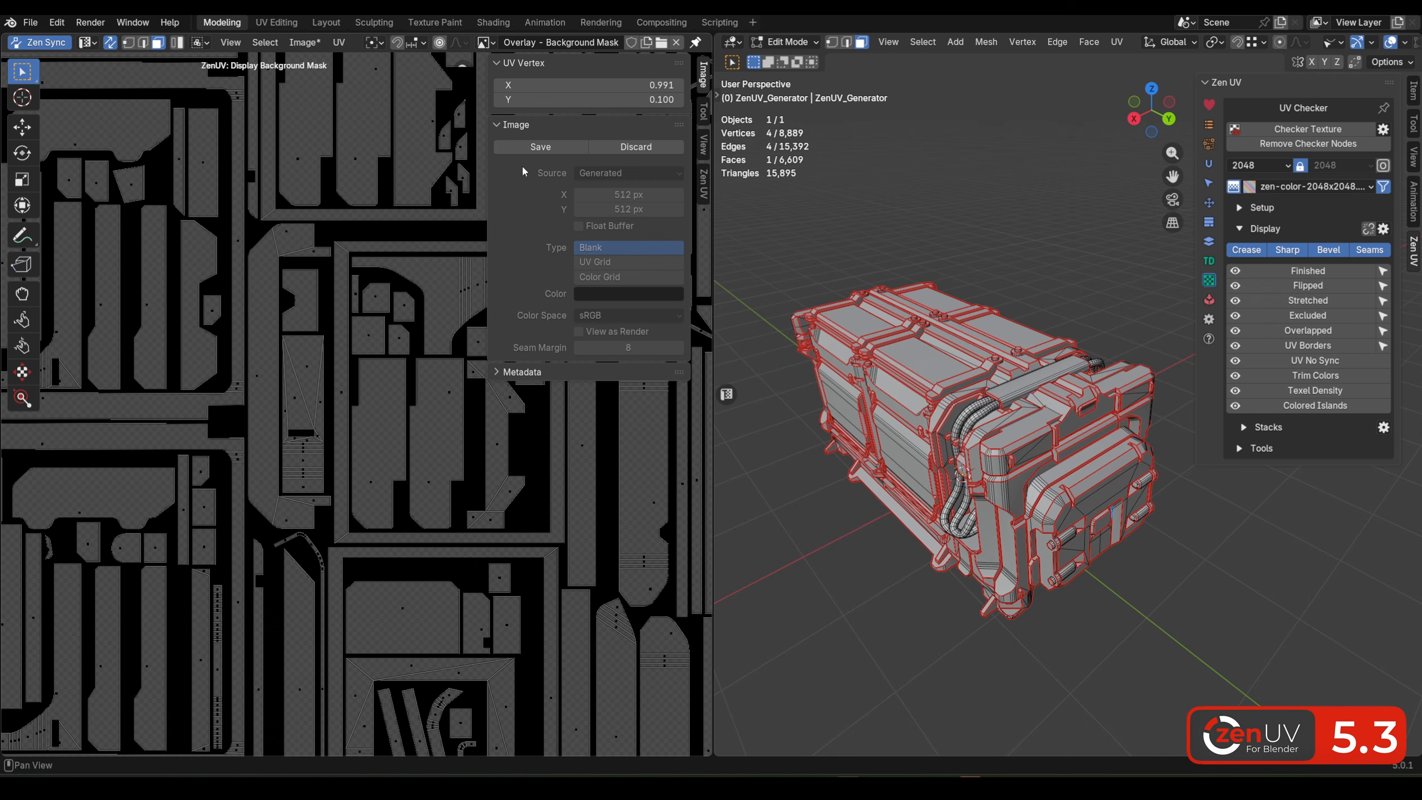
{"action": "left_click", "coordinate": [540, 147]}
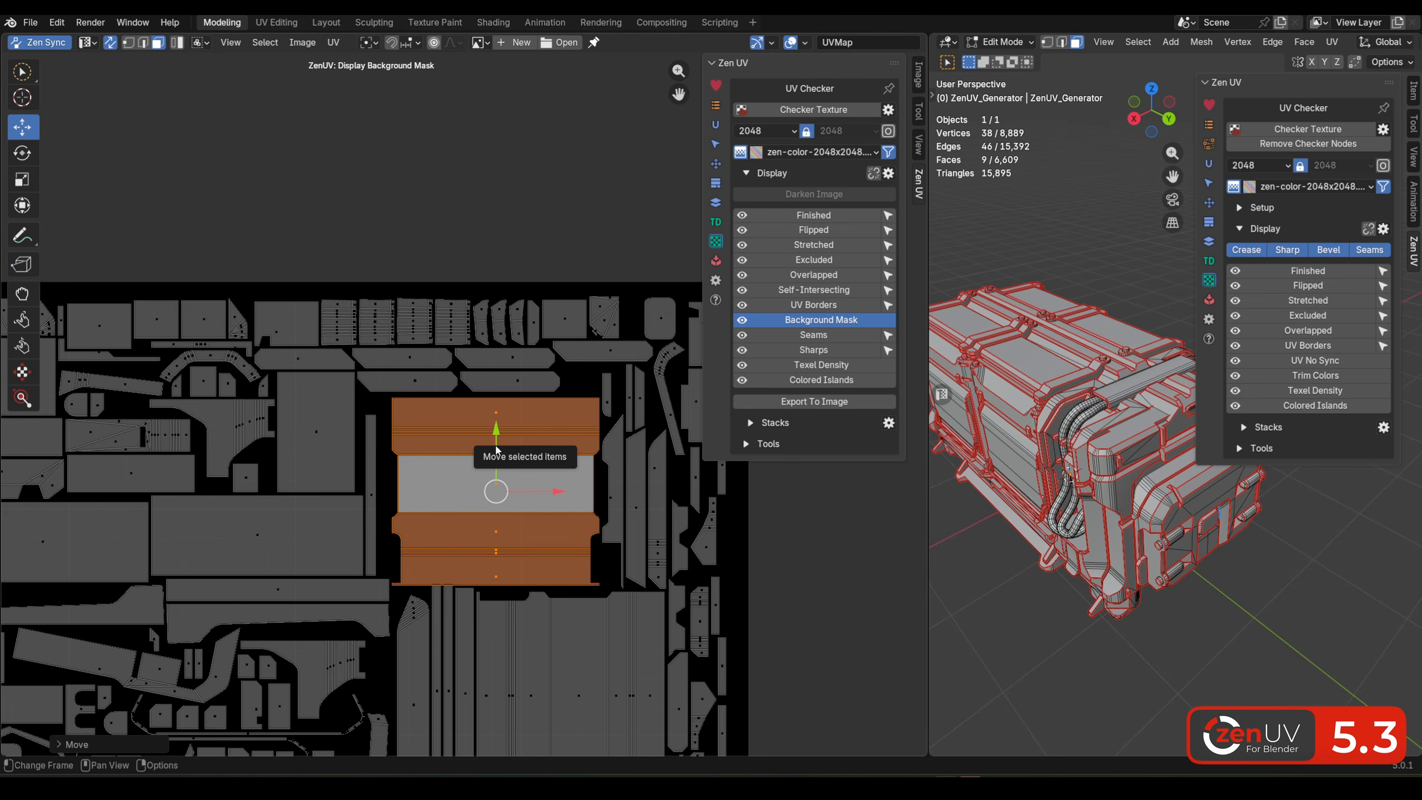
Step: Nudge the selected UV island slightly up and show the overlay display options
{"action": "left_click_drag", "start_coordinate": [496, 448], "coordinate": [587, 423]}
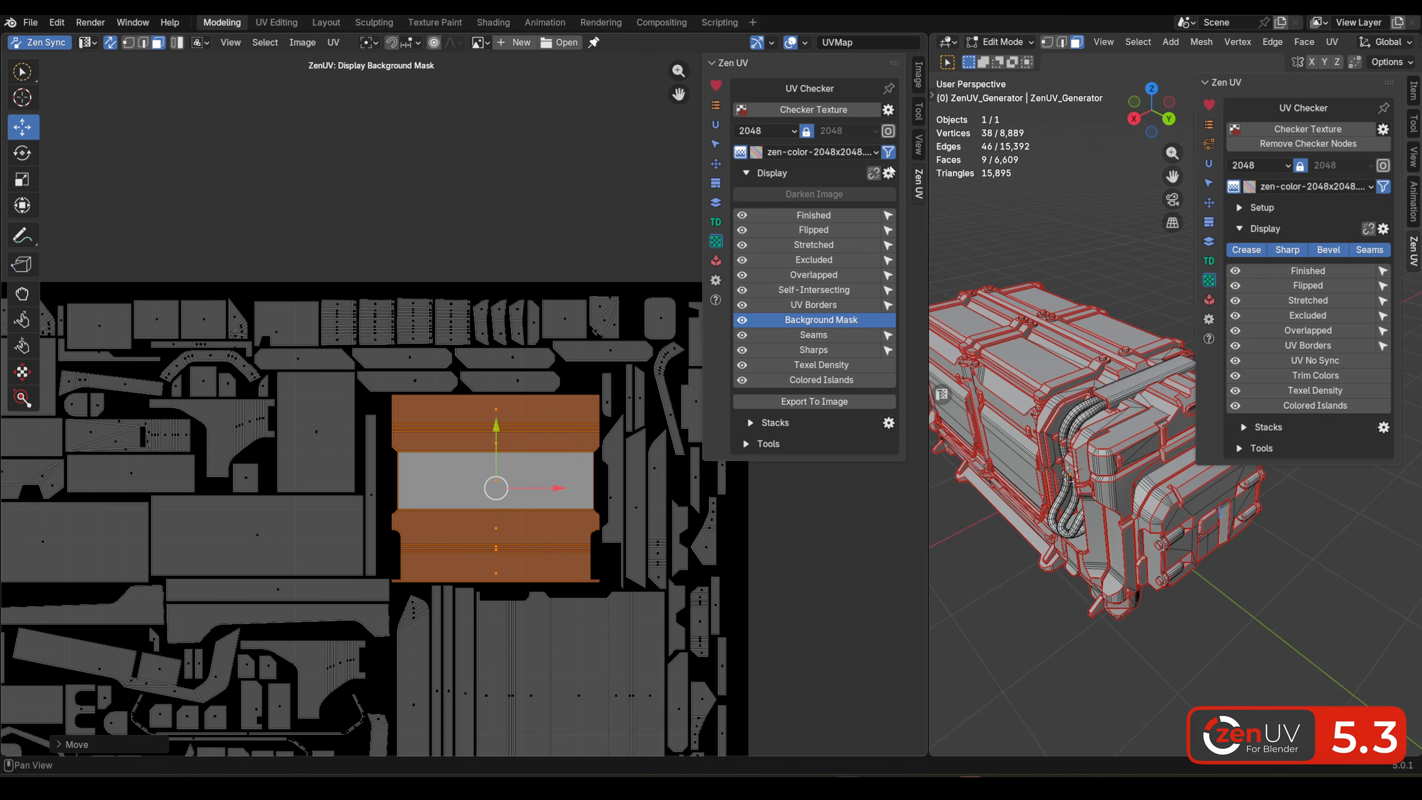
{"action": "left_click", "coordinate": [889, 172]}
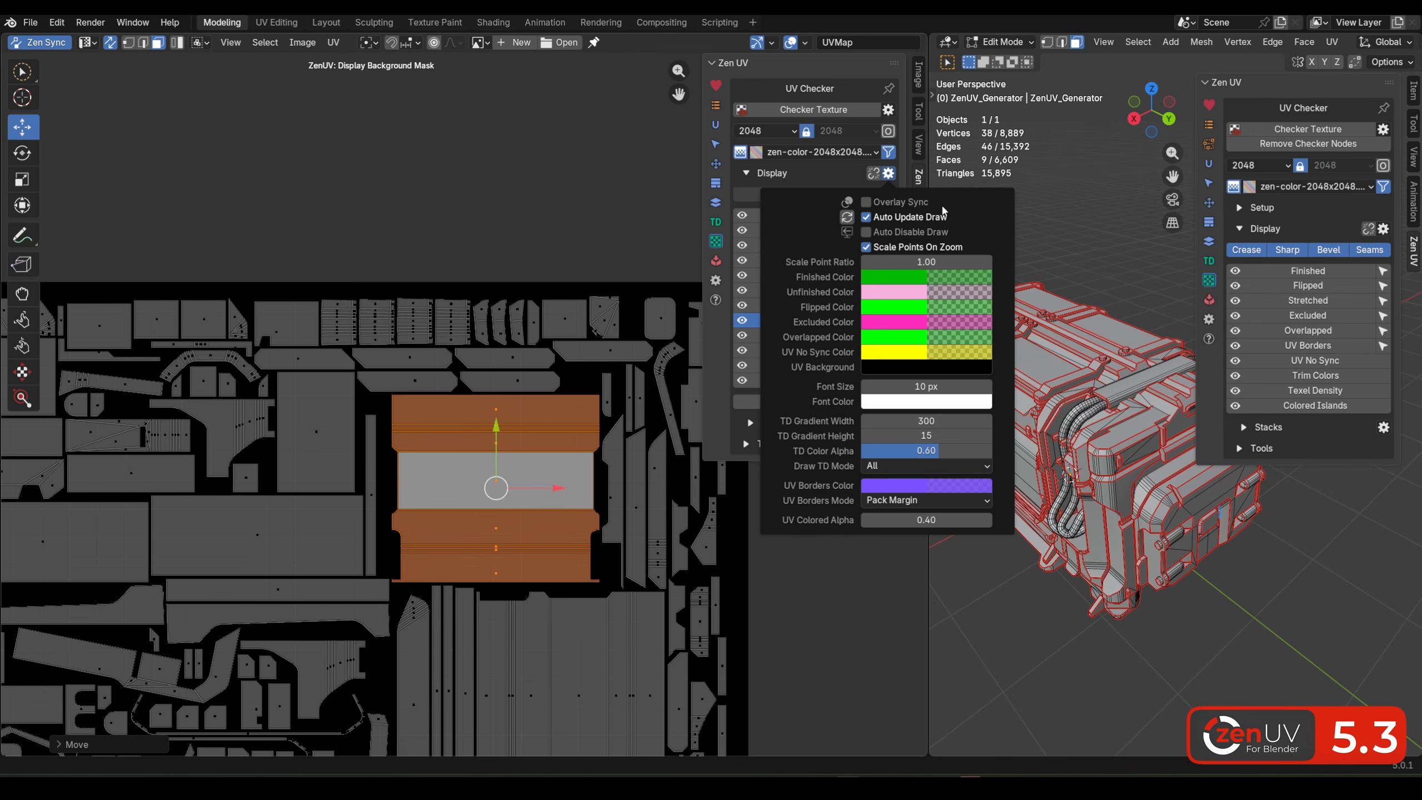
Step: Move the selected island up outside the UV layout and back down over it, redrawing the Background Mask overlay after each move
{"action": "key", "text": "g"}
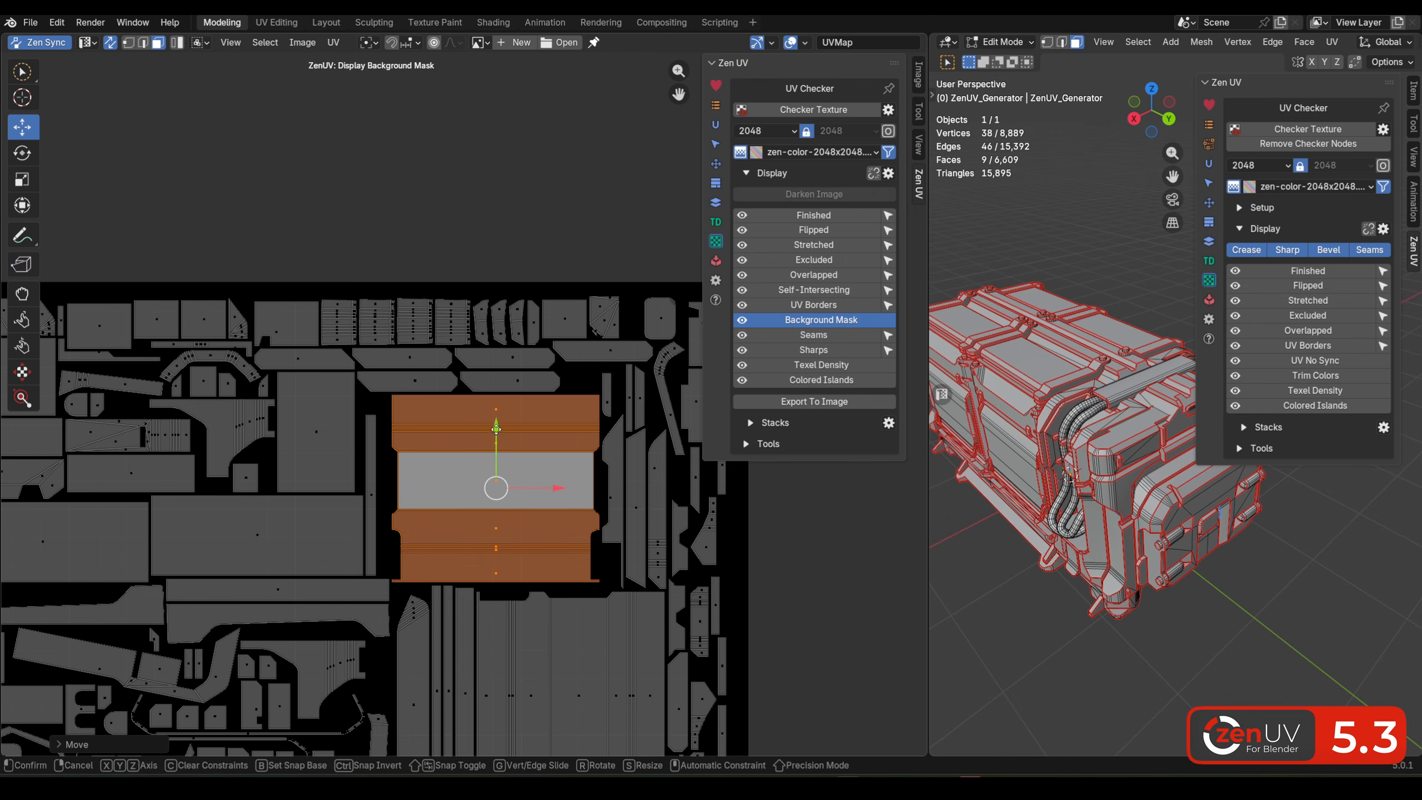
{"action": "left_click", "coordinate": [513, 106]}
{"action": "left_click", "coordinate": [859, 322]}
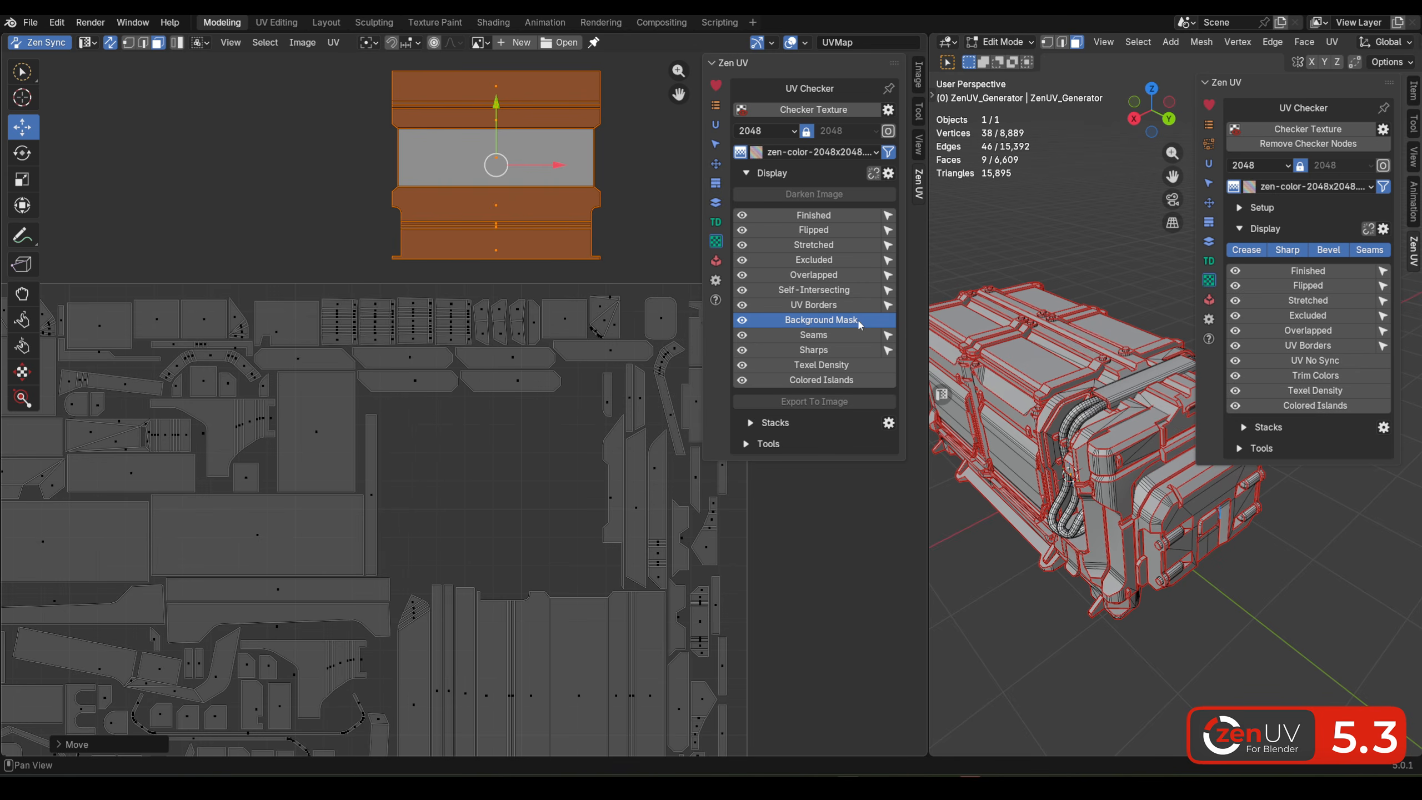
{"action": "left_click_drag", "start_coordinate": [498, 105], "coordinate": [498, 408]}
{"action": "left_click", "coordinate": [833, 322]}
{"action": "left_click", "coordinate": [832, 322]}
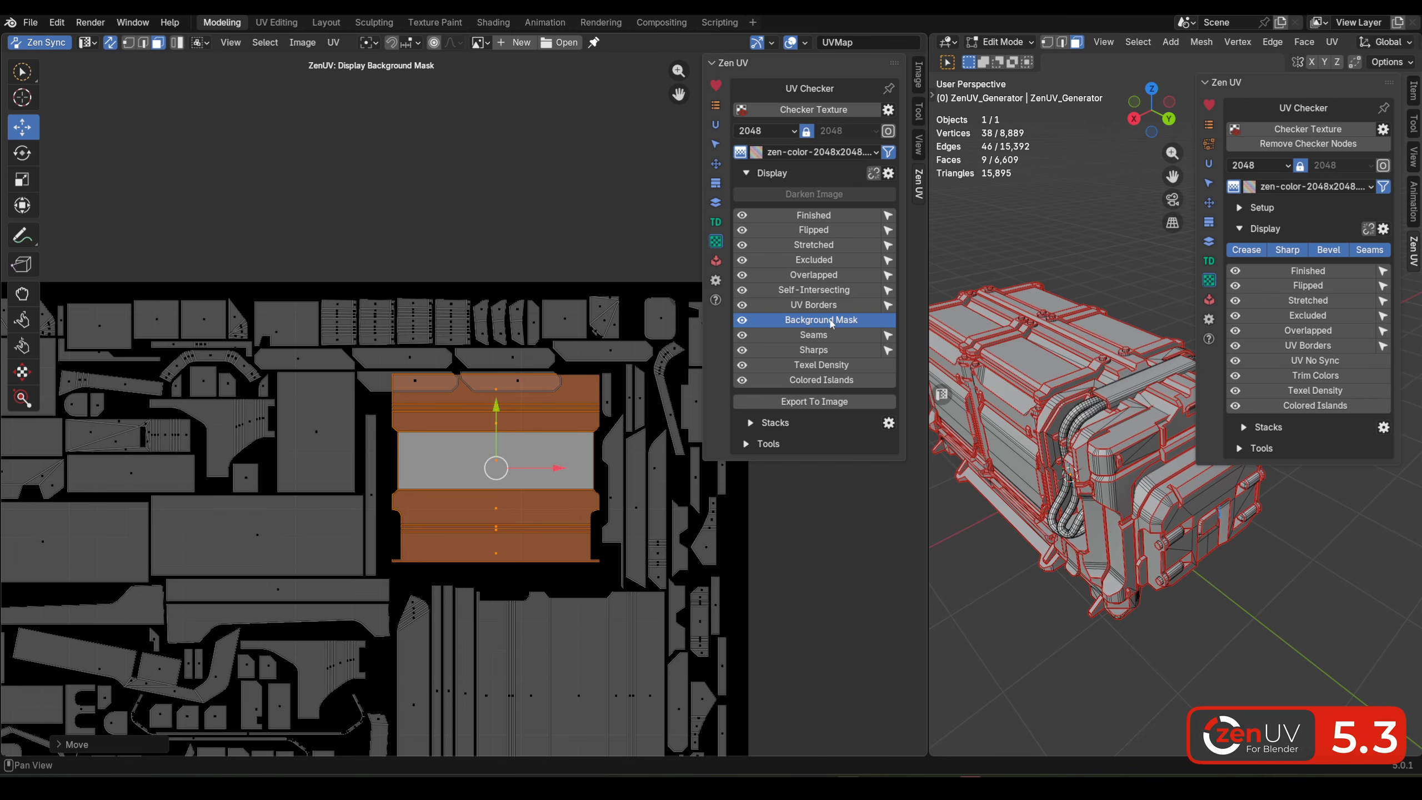
{"action": "left_click", "coordinate": [560, 206]}
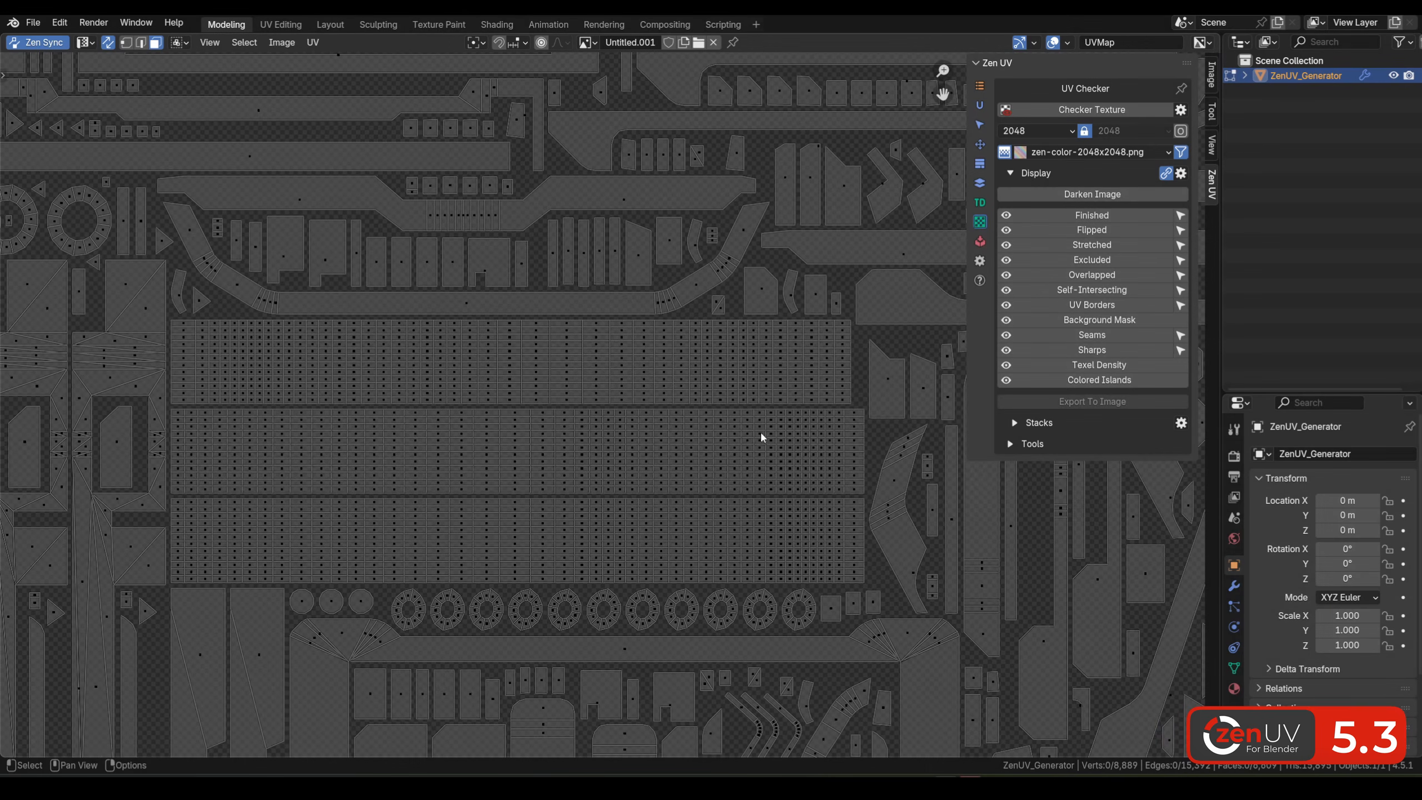
Step: Display the Stretched overlay in the UV editor and look over the distortion on the long gridded islands
{"action": "left_click", "coordinate": [1058, 245]}
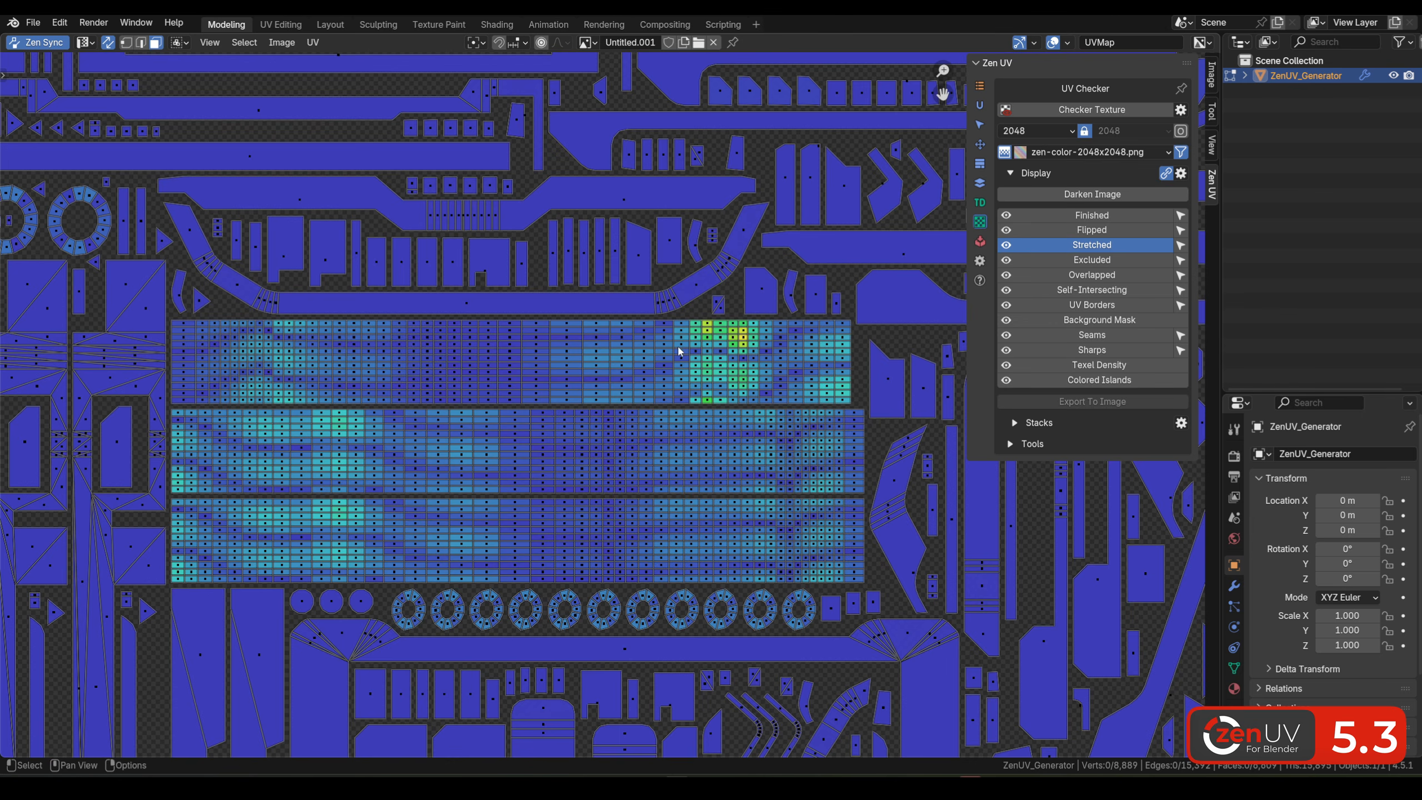
{"action": "middle_click_drag", "start_coordinate": [619, 369], "coordinate": [716, 331]}
{"action": "scroll", "coordinate": [720, 346], "scroll_direction": "up", "scroll_amount": 2}
{"action": "scroll", "coordinate": [720, 346], "scroll_direction": "down", "scroll_amount": 2}
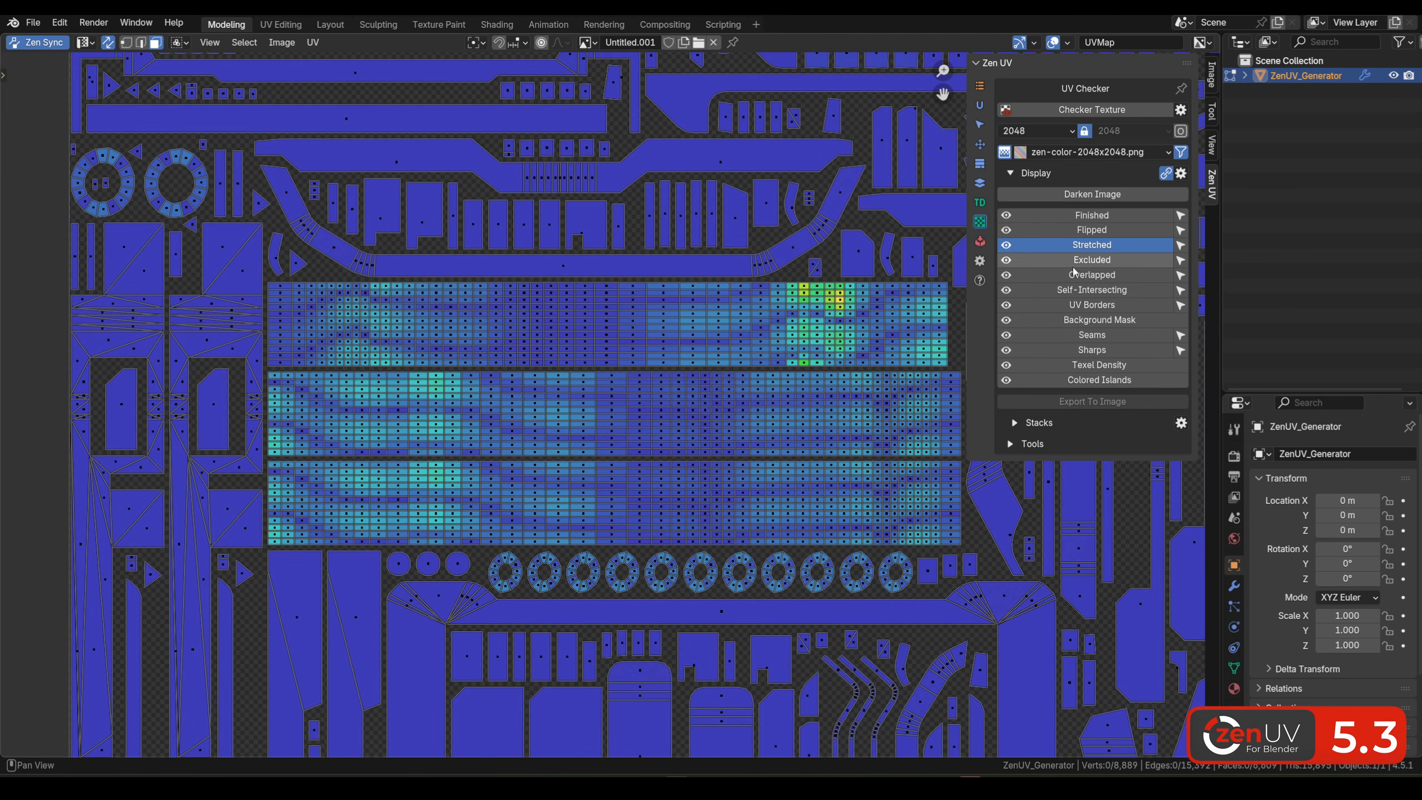
Step: Select the stretched faces with a threshold of 0.08 and check the selection across the UV layout
{"action": "left_click", "coordinate": [1180, 245]}
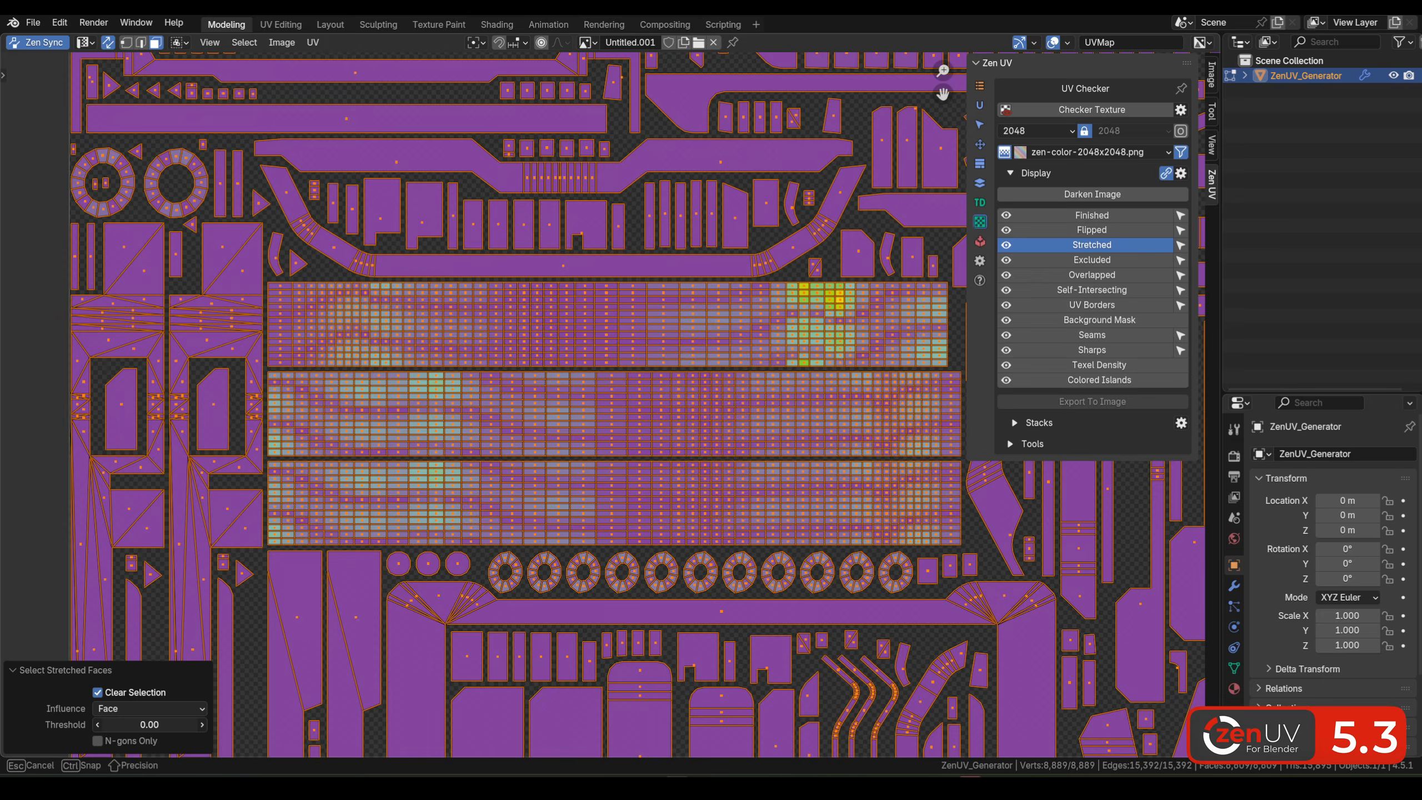
{"action": "mouse_move", "coordinate": [149, 725]}
{"action": "left_mouse_down"}
{"action": "mouse_move", "coordinate": [241, 724]}
{"action": "mouse_move", "coordinate": [149, 725]}
{"action": "mouse_move", "coordinate": [172, 724]}
{"action": "left_mouse_up"}
{"action": "scroll", "coordinate": [681, 367], "scroll_direction": "down", "scroll_amount": 3}
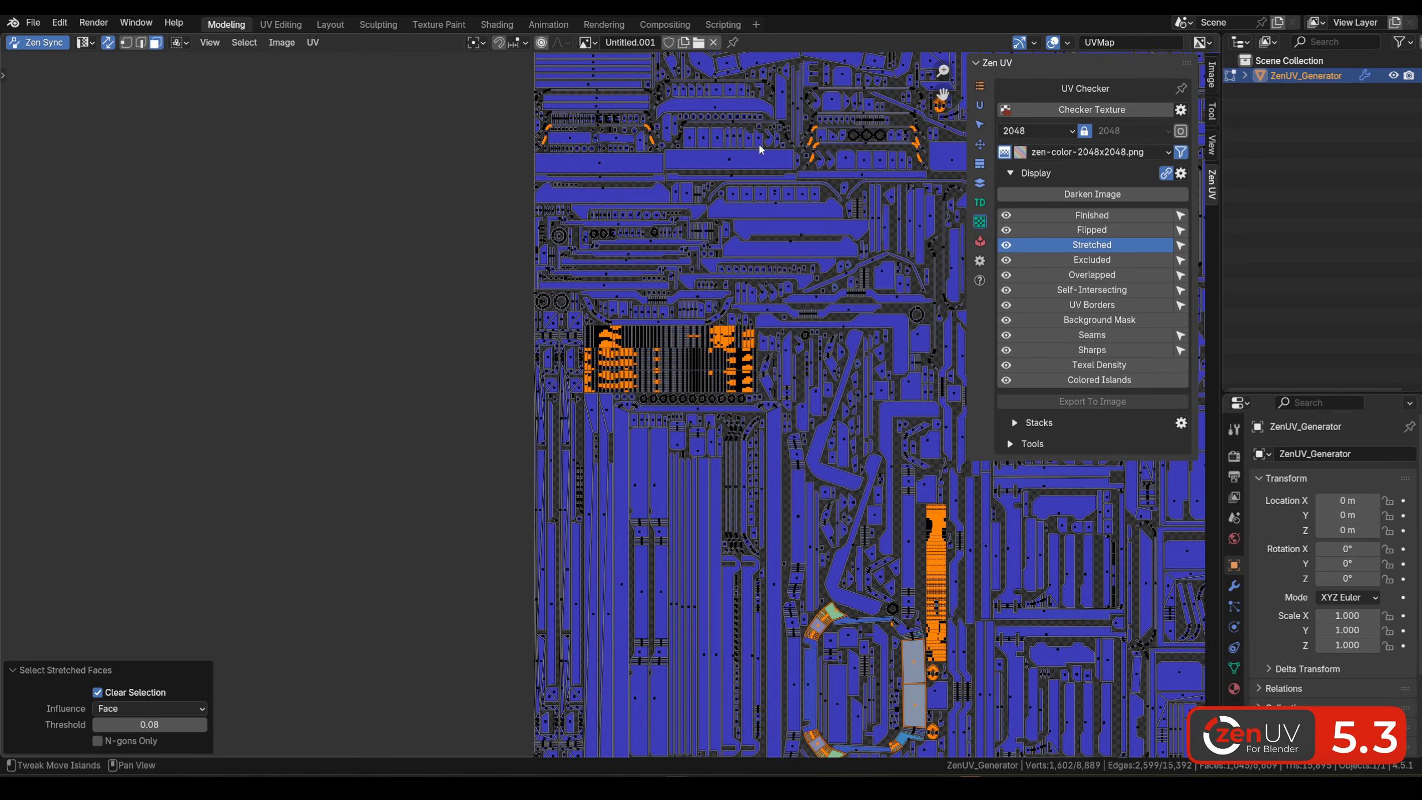
{"action": "scroll", "coordinate": [698, 336], "scroll_direction": "down", "scroll_amount": 3}
{"action": "scroll", "coordinate": [687, 375], "scroll_direction": "up", "scroll_amount": 6}
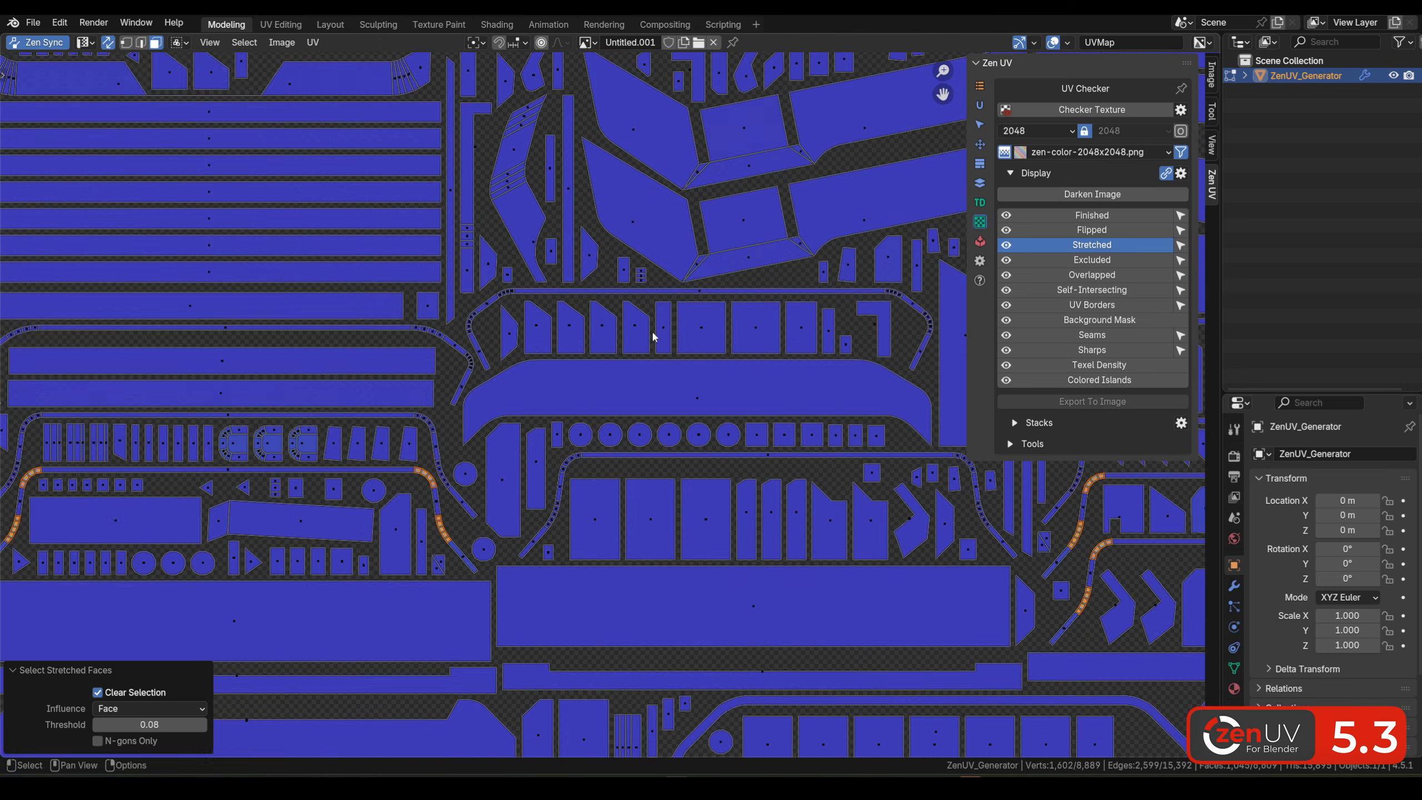
Step: Select all radial islands with the Radial selection operator and check them across the UV layout
{"action": "left_click", "coordinate": [980, 126]}
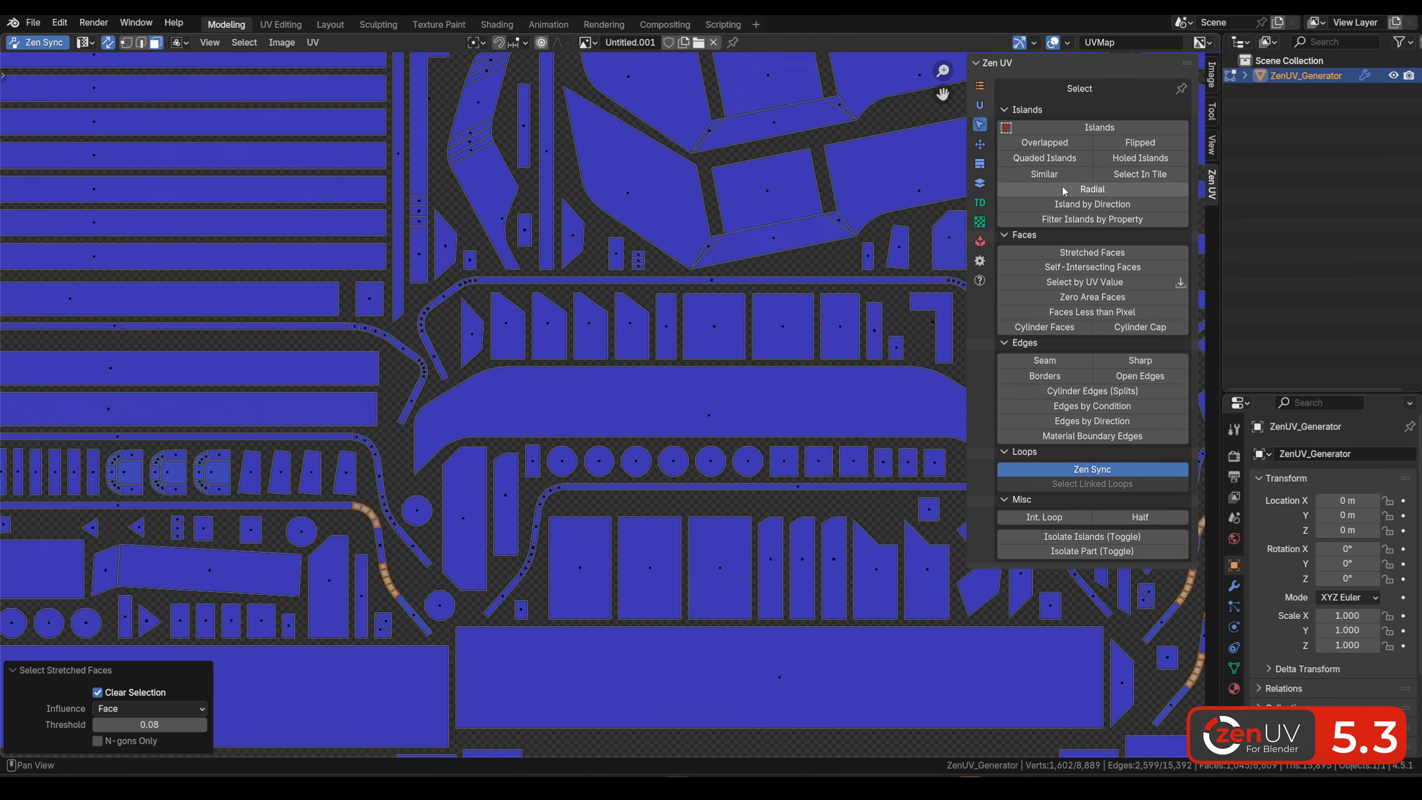
{"action": "left_click", "coordinate": [1091, 189]}
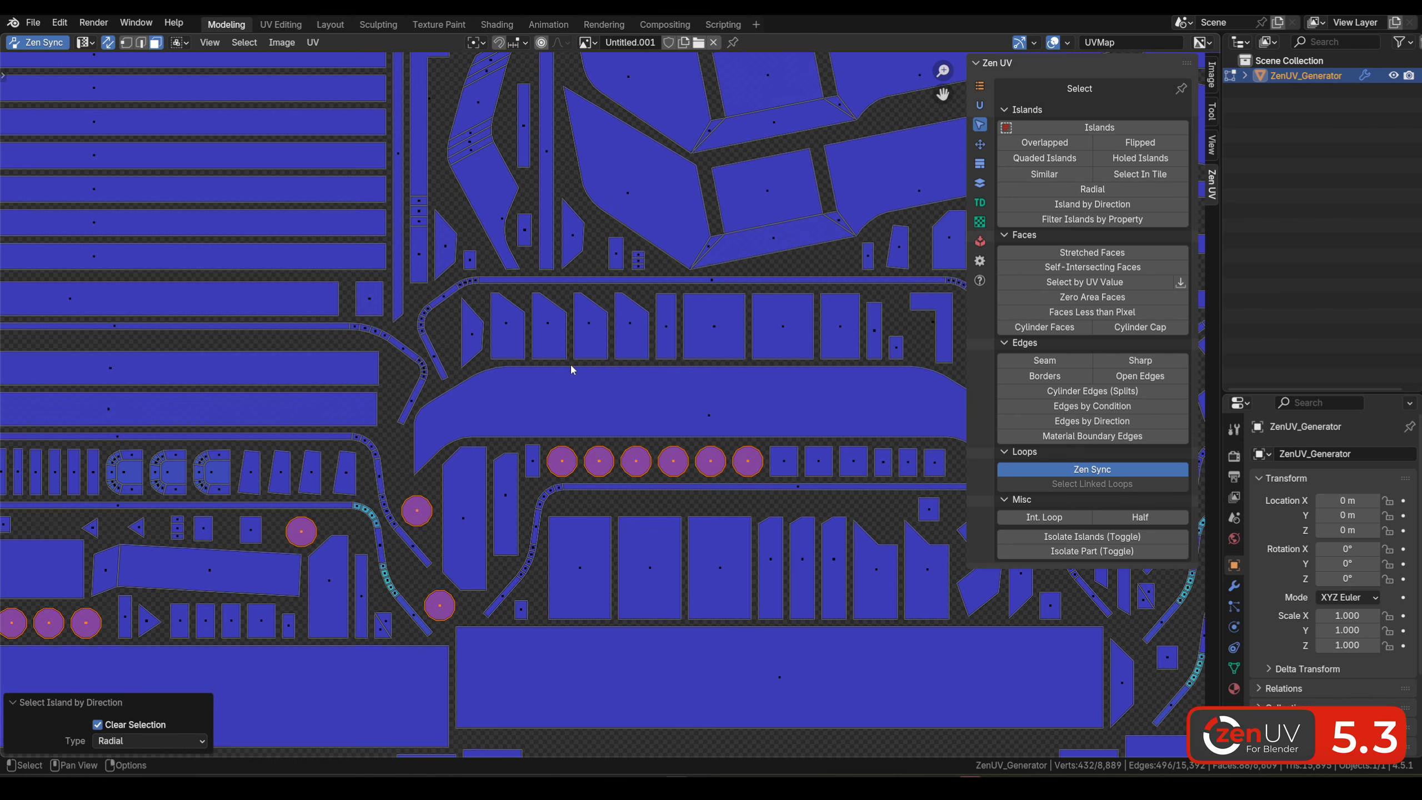
{"action": "middle_click_drag", "start_coordinate": [378, 371], "coordinate": [528, 356]}
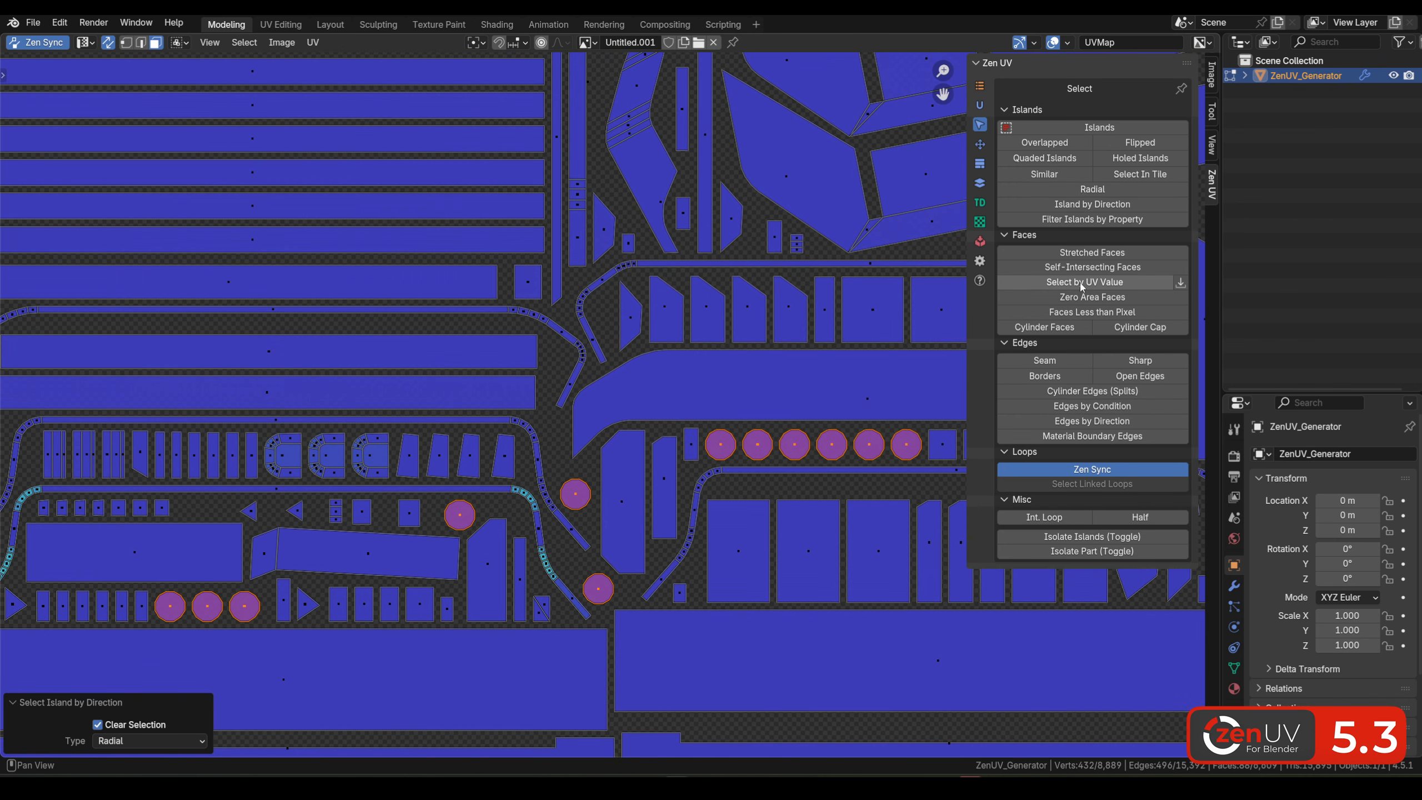
{"action": "scroll", "coordinate": [815, 327], "scroll_direction": "down", "scroll_amount": 4}
{"action": "scroll", "coordinate": [816, 332], "scroll_direction": "down", "scroll_amount": 3}
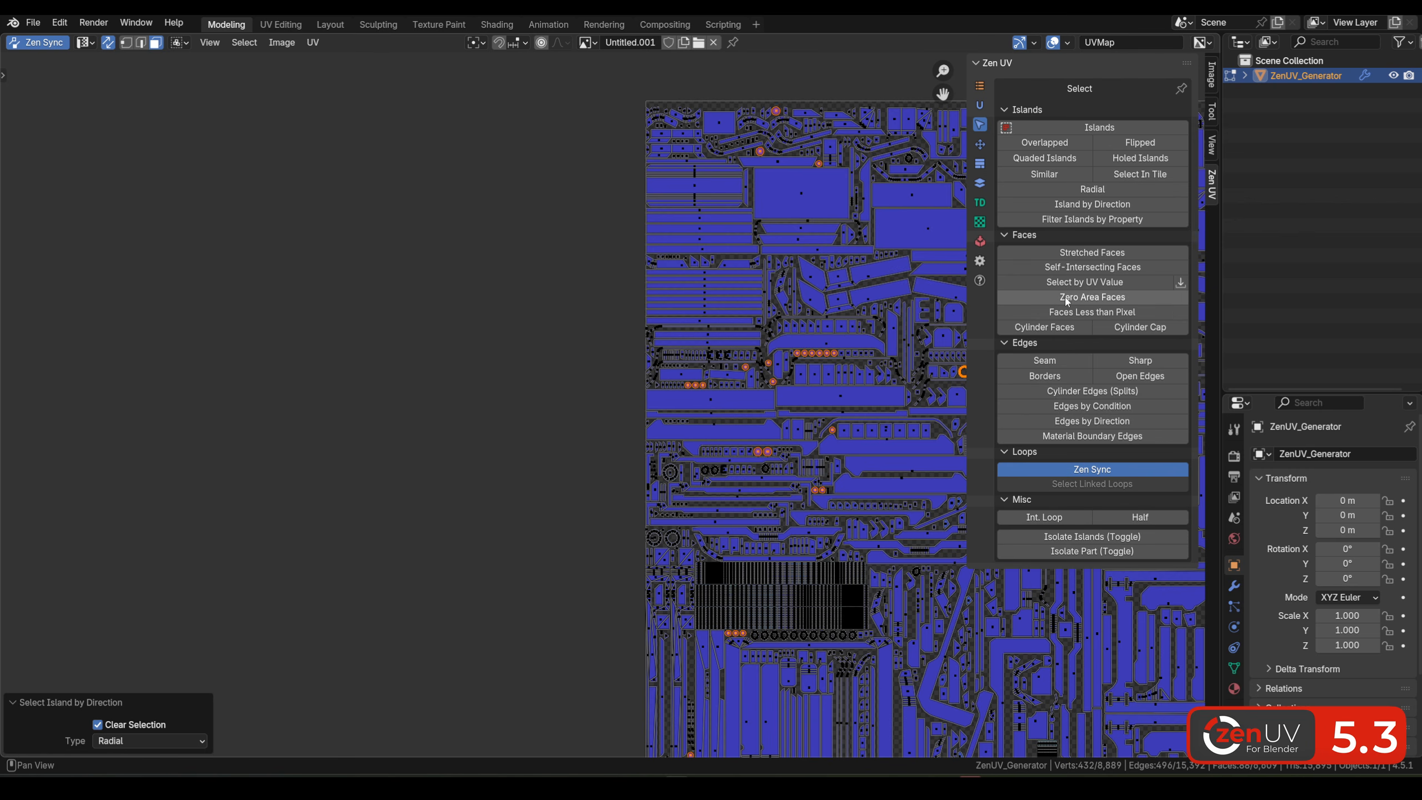
Step: Run Select by UV Value on islands with the Area value type and adjust the area value
{"action": "left_click", "coordinate": [1094, 286]}
{"action": "scroll", "coordinate": [790, 358], "scroll_direction": "down", "scroll_amount": 1}
{"action": "middle_click_drag", "start_coordinate": [795, 365], "coordinate": [670, 376]}
{"action": "scroll", "coordinate": [740, 372], "scroll_direction": "up", "scroll_amount": 2}
{"action": "mouse_move", "coordinate": [137, 716]}
{"action": "left_mouse_down"}
{"action": "mouse_move", "coordinate": [238, 716]}
{"action": "mouse_move", "coordinate": [132, 714]}
{"action": "left_mouse_up"}
Step: Switch the island selection to the Height value type with the Equal to condition and adjust the height value
{"action": "left_click", "coordinate": [136, 652]}
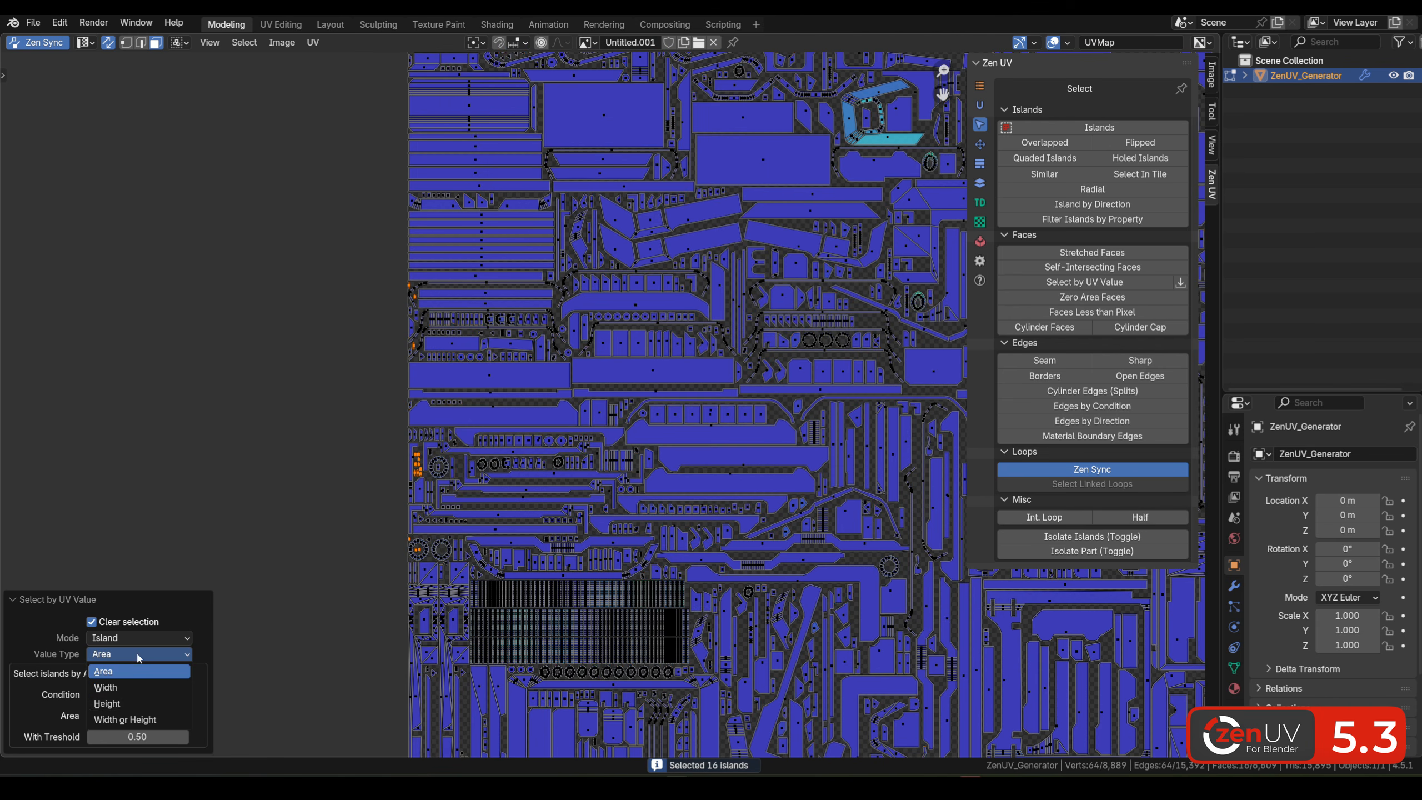
{"action": "left_click", "coordinate": [120, 705]}
{"action": "left_click", "coordinate": [136, 695]}
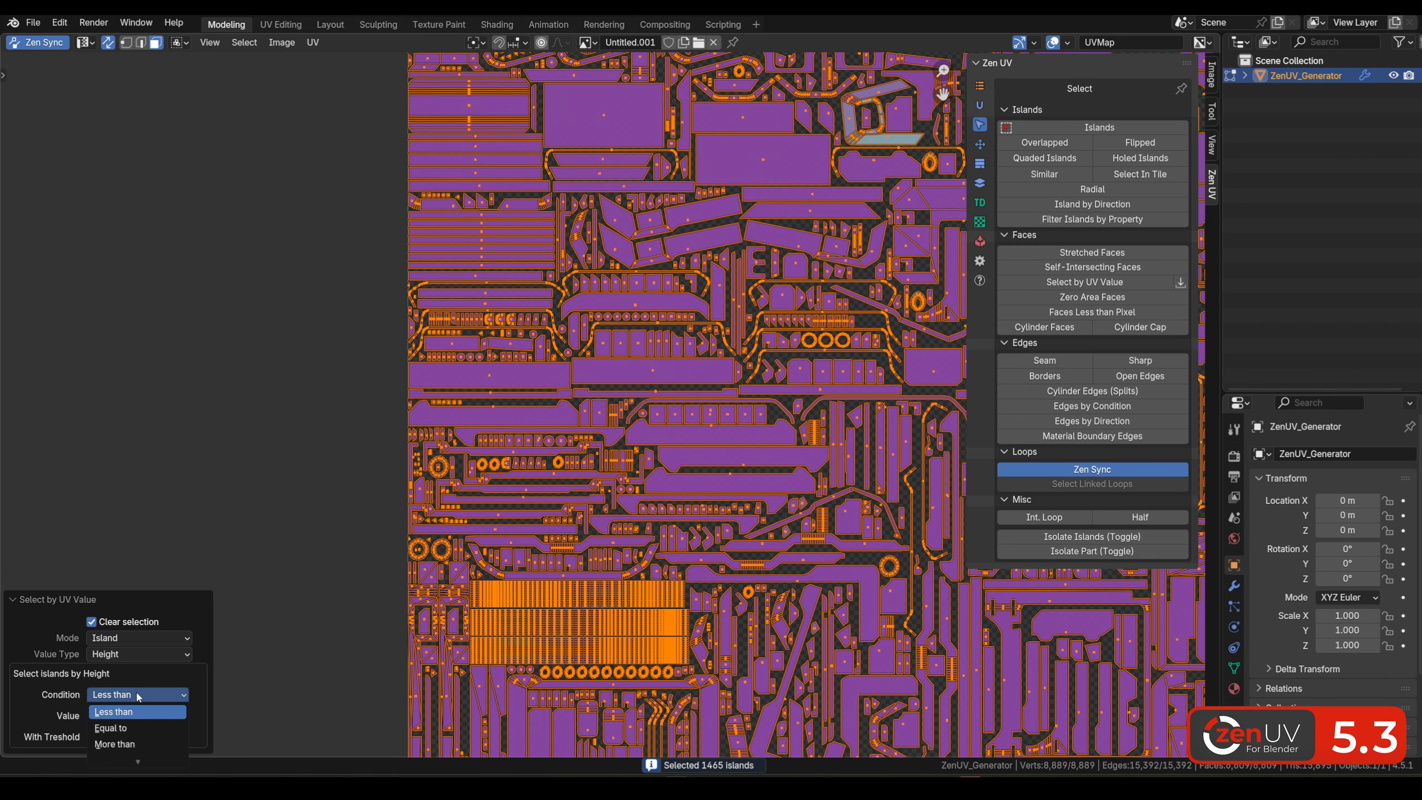
{"action": "left_click", "coordinate": [132, 726]}
{"action": "mouse_move", "coordinate": [135, 715]}
{"action": "left_mouse_down"}
{"action": "mouse_move", "coordinate": [172, 716]}
{"action": "mouse_move", "coordinate": [140, 716]}
{"action": "left_mouse_up"}
{"action": "scroll", "coordinate": [674, 511], "scroll_direction": "down", "scroll_amount": 2}
{"action": "scroll", "coordinate": [674, 511], "scroll_direction": "down", "scroll_amount": 2}
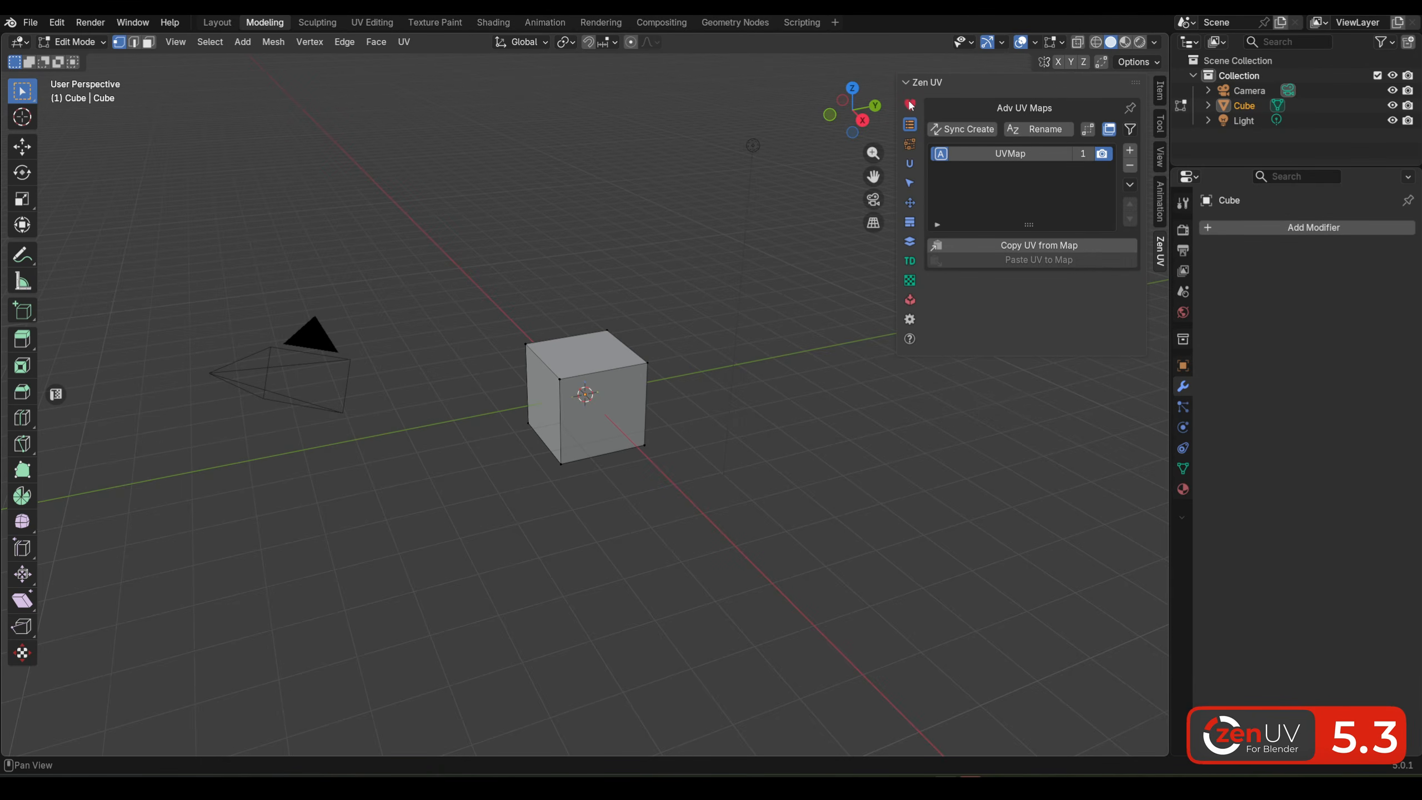
Step: Open the Favourites for the 3D viewport and load the Native 3D preset
{"action": "left_click", "coordinate": [910, 105]}
{"action": "left_click", "coordinate": [1099, 107]}
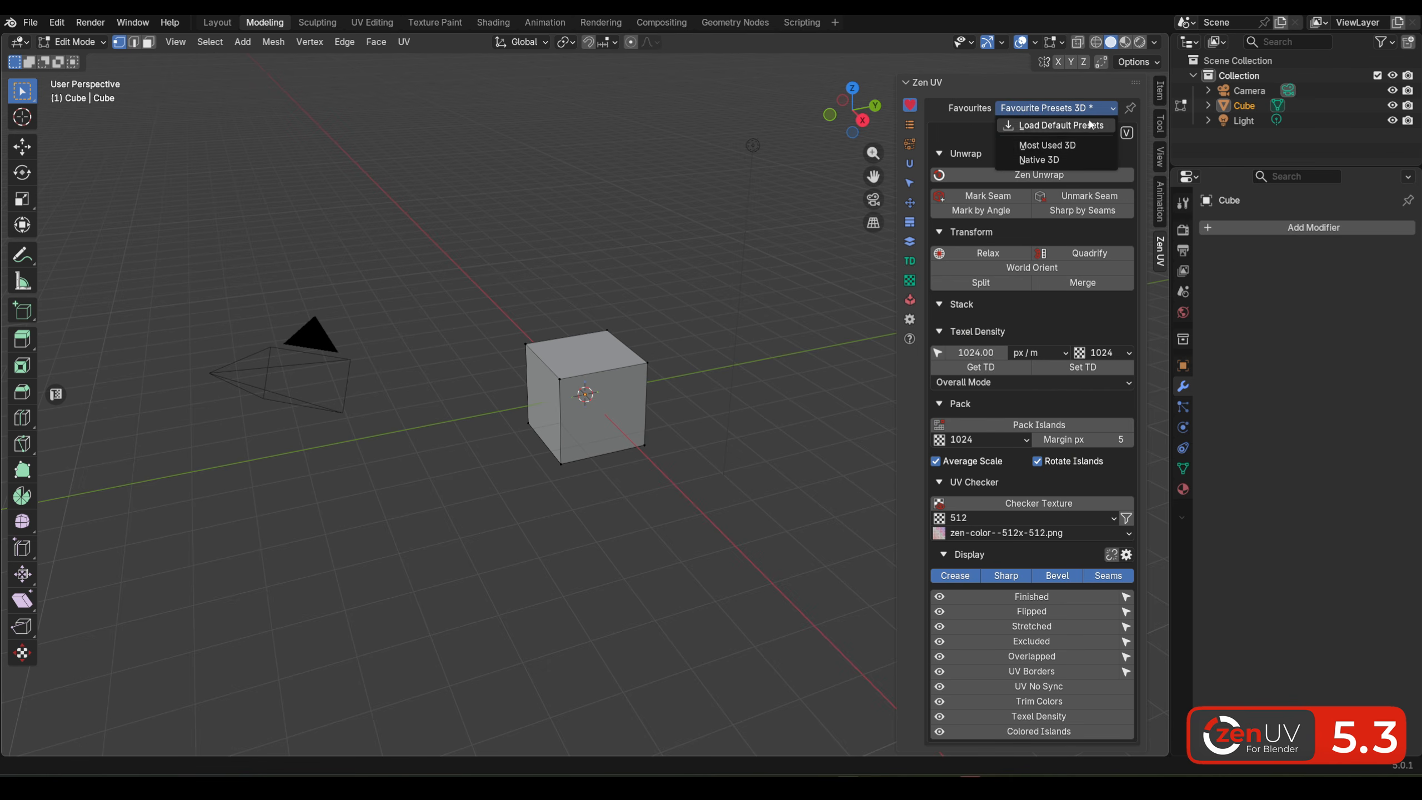
{"action": "left_click", "coordinate": [1073, 161]}
{"action": "left_click", "coordinate": [1066, 205]}
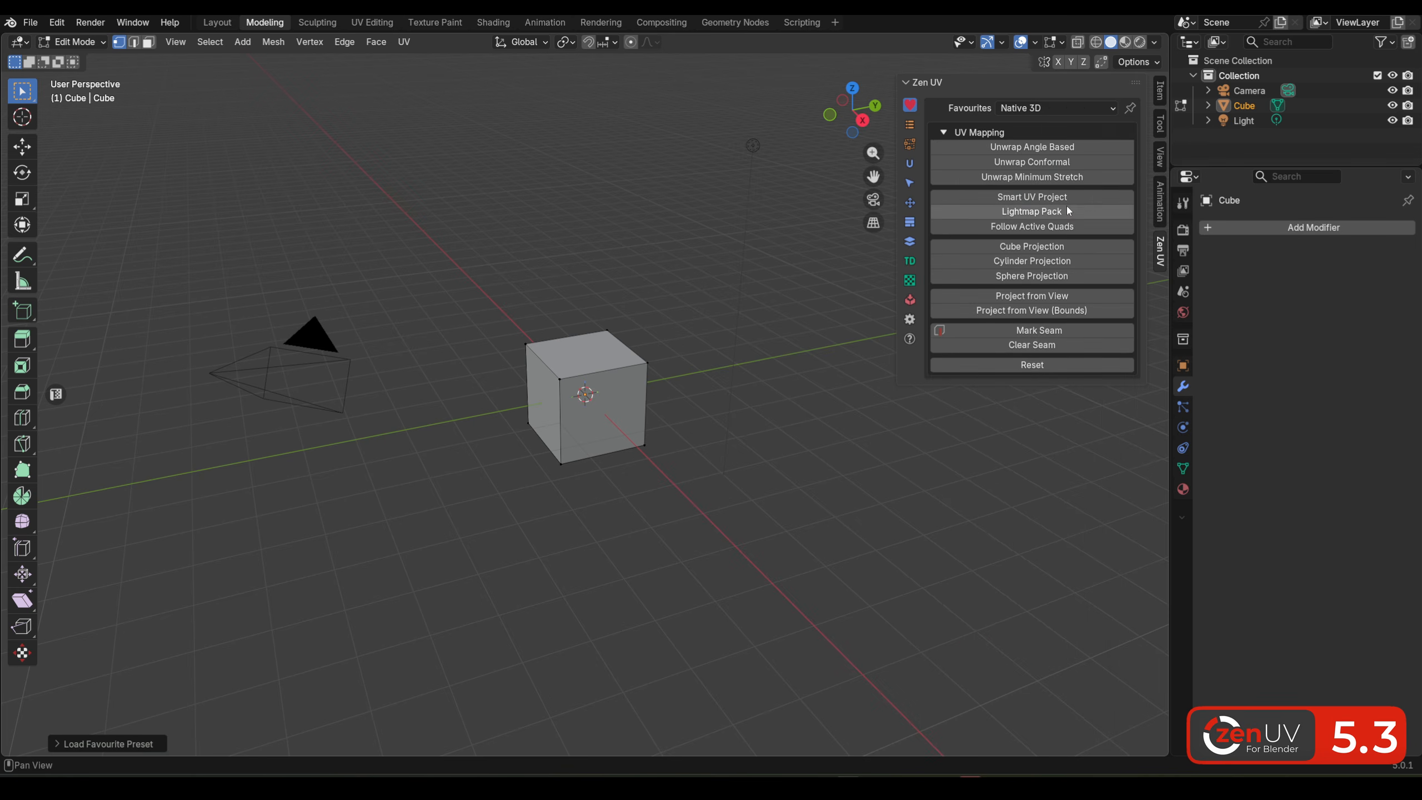
Step: Load the Most Used 3D favourites preset
{"action": "left_click", "coordinate": [1062, 108]}
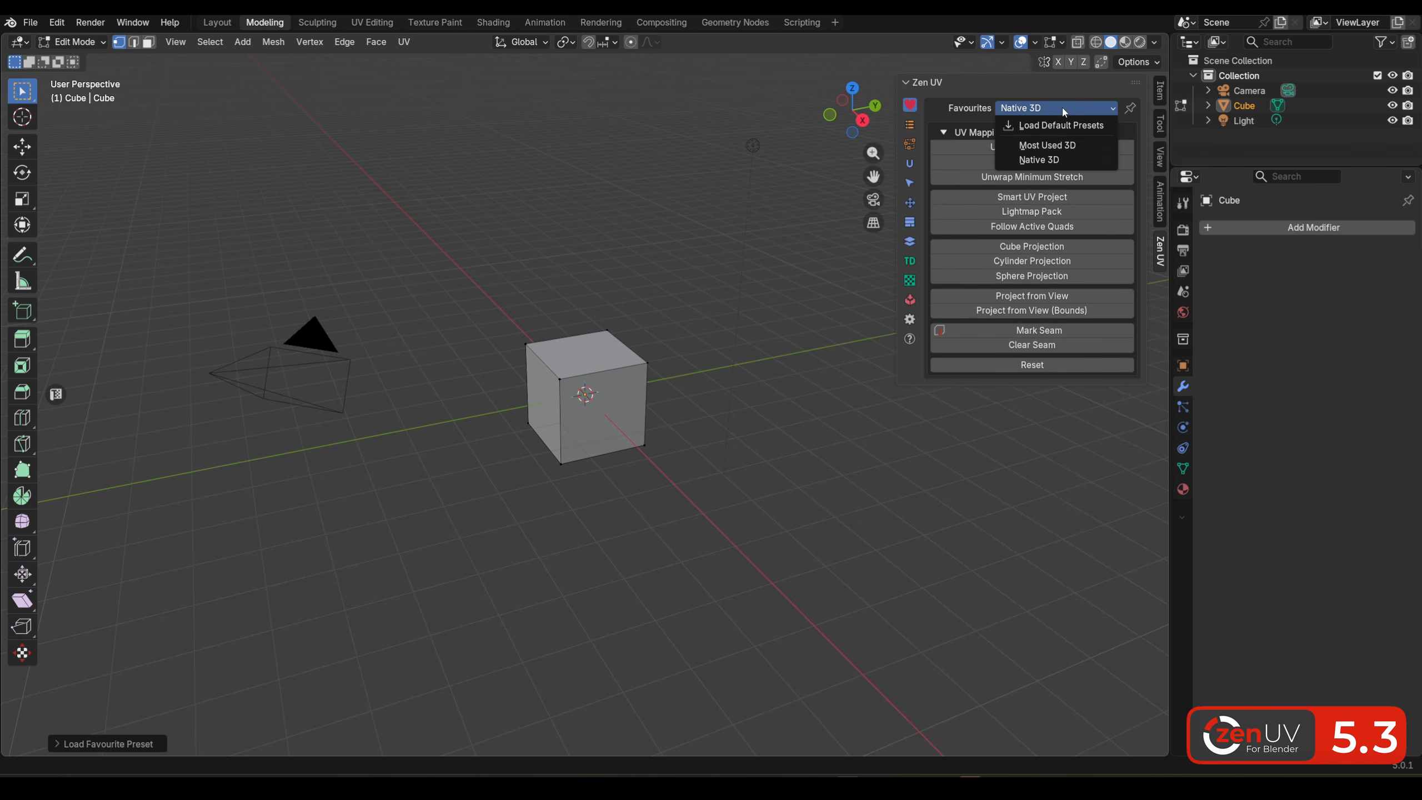
{"action": "left_click", "coordinate": [1058, 147]}
{"action": "left_click", "coordinate": [1049, 190]}
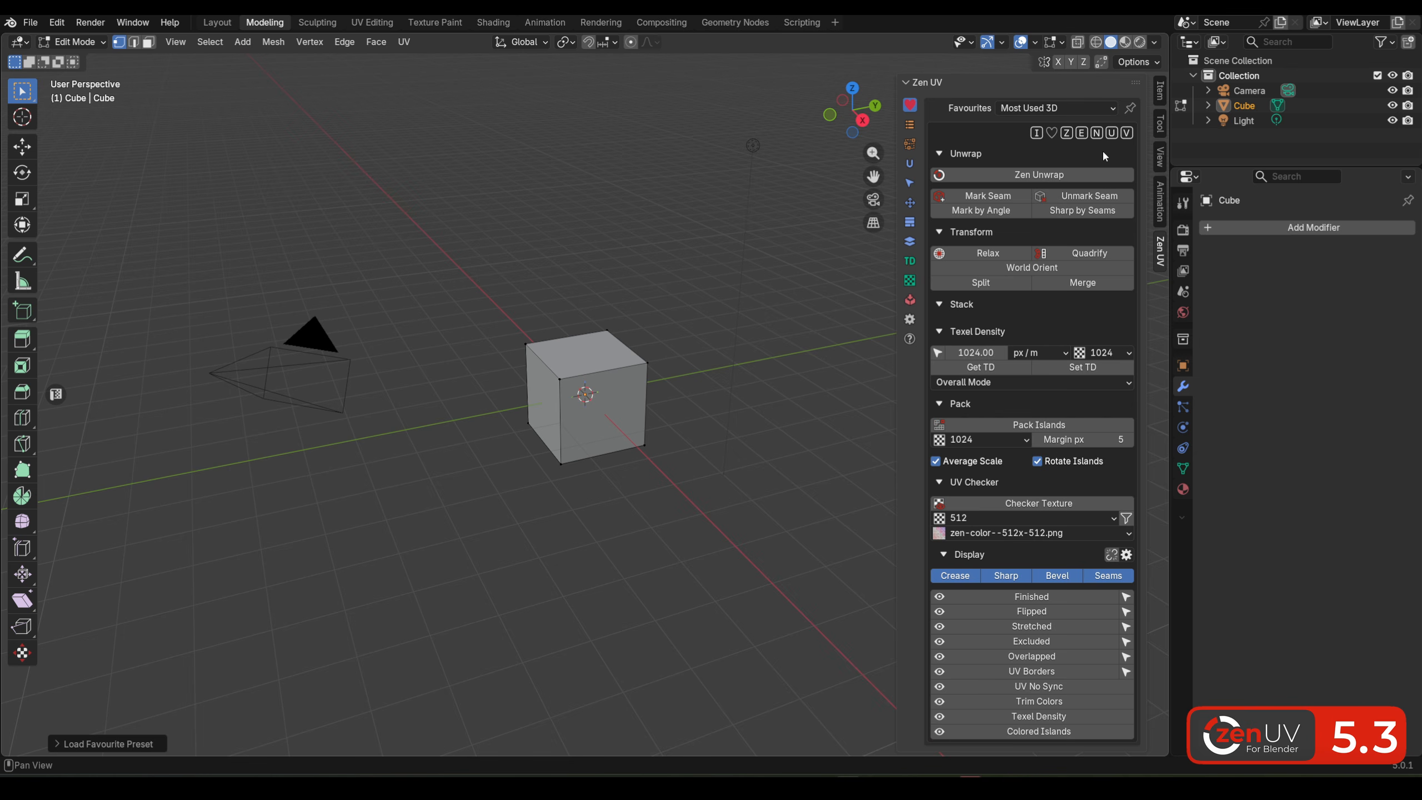
Step: Expand the Favourites preferences, enlarge the item list and examine the settings of the V icon label and Unmark Seam items
{"action": "left_click", "coordinate": [909, 323]}
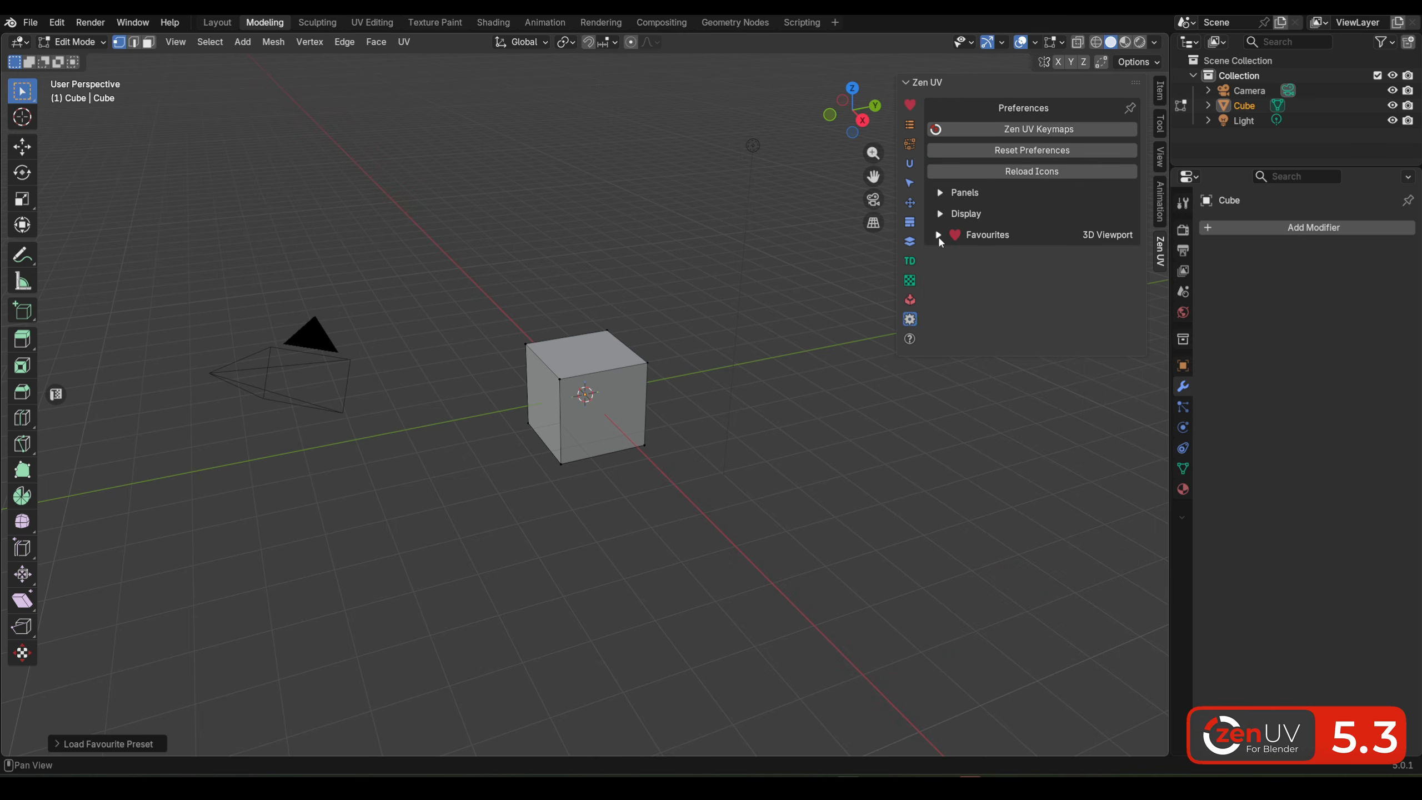
{"action": "left_click", "coordinate": [938, 235]}
{"action": "left_click_drag", "start_coordinate": [1029, 400], "coordinate": [1028, 505]}
{"action": "left_click_drag", "start_coordinate": [1111, 404], "coordinate": [1106, 364]}
{"action": "left_click", "coordinate": [1015, 388]}
{"action": "left_click", "coordinate": [1006, 436]}
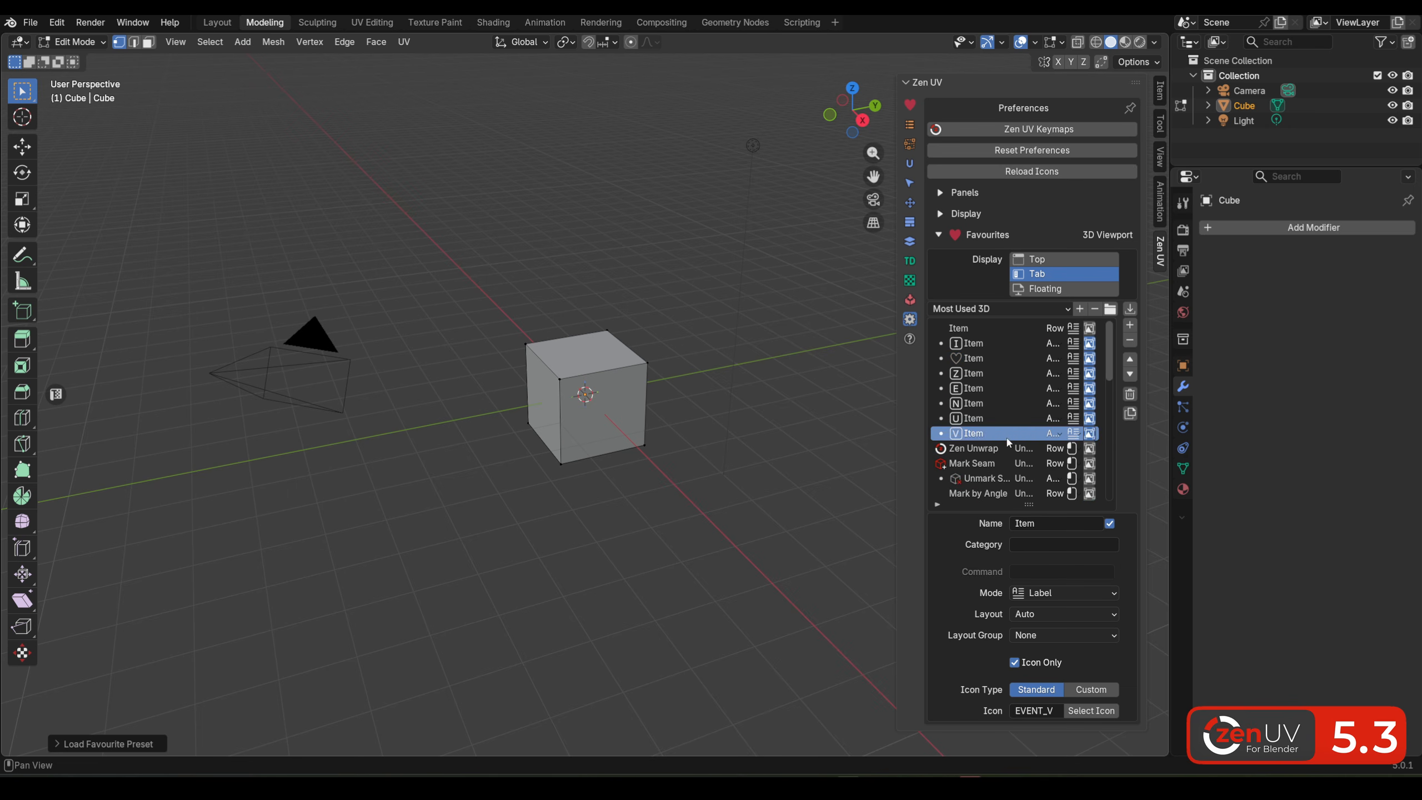
{"action": "left_click", "coordinate": [997, 477]}
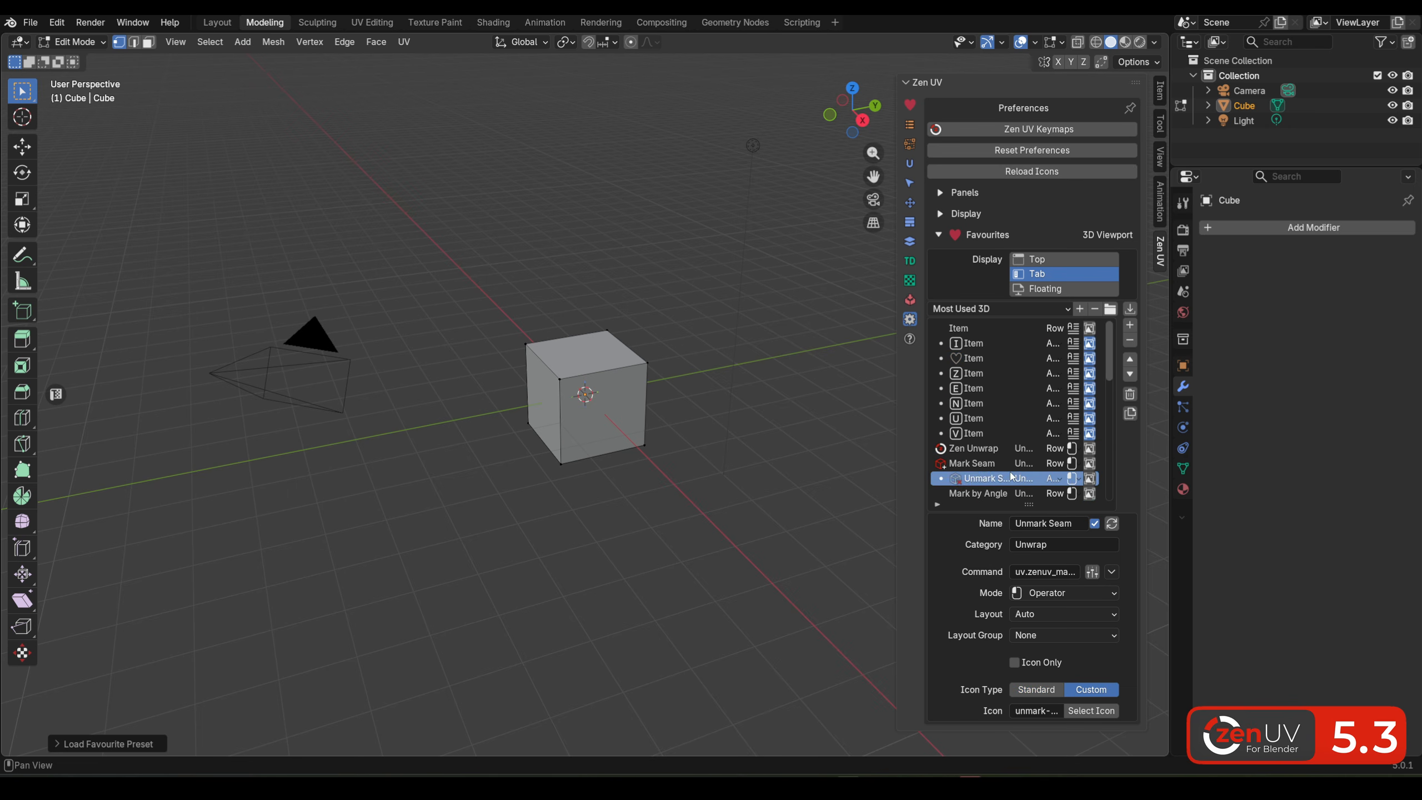
Step: Save the current favourites as a preset named New Preset
{"action": "left_click", "coordinate": [1082, 310]}
{"action": "left_click", "coordinate": [1126, 315]}
{"action": "type", "text": "New Preset"}
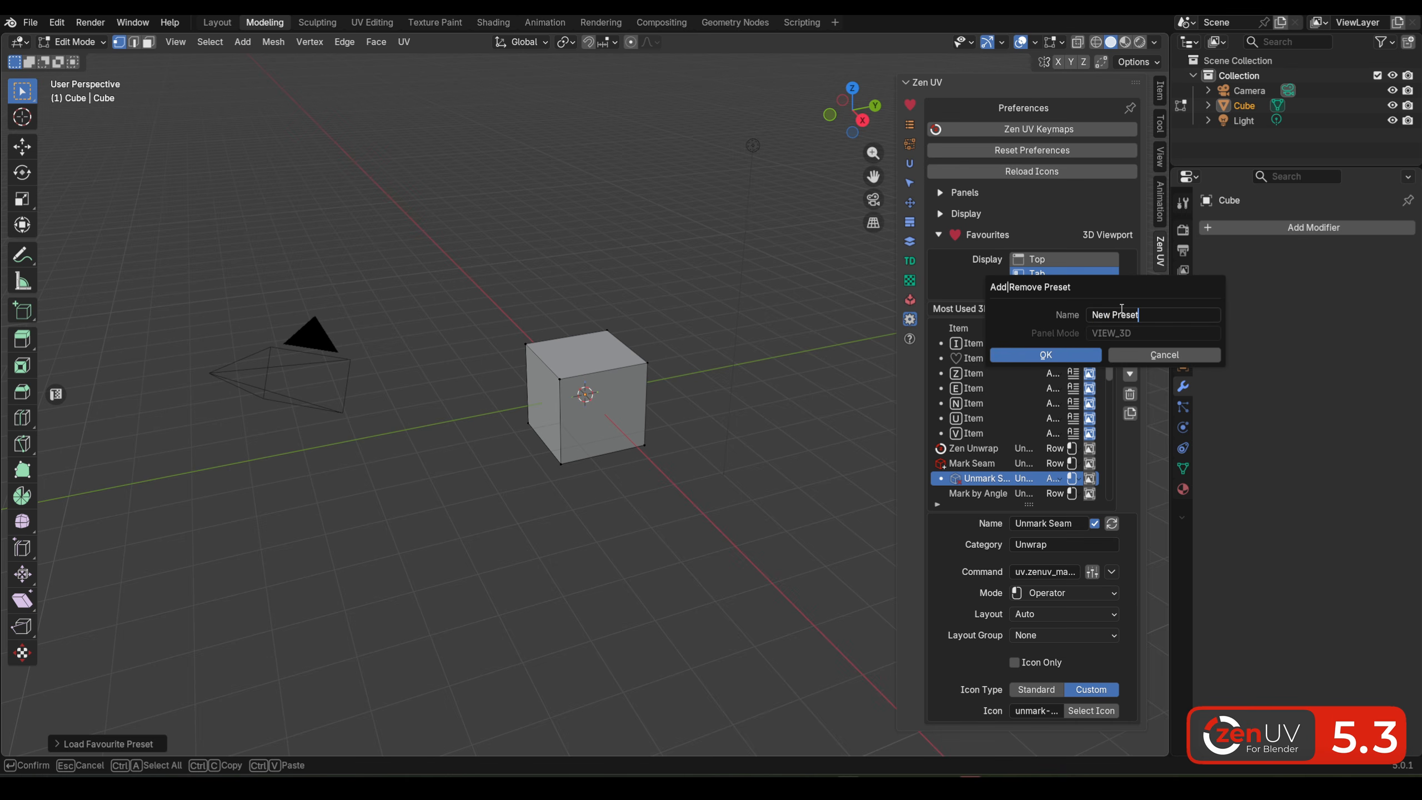
{"action": "key", "text": "Return"}
{"action": "left_click", "coordinate": [1046, 354]}
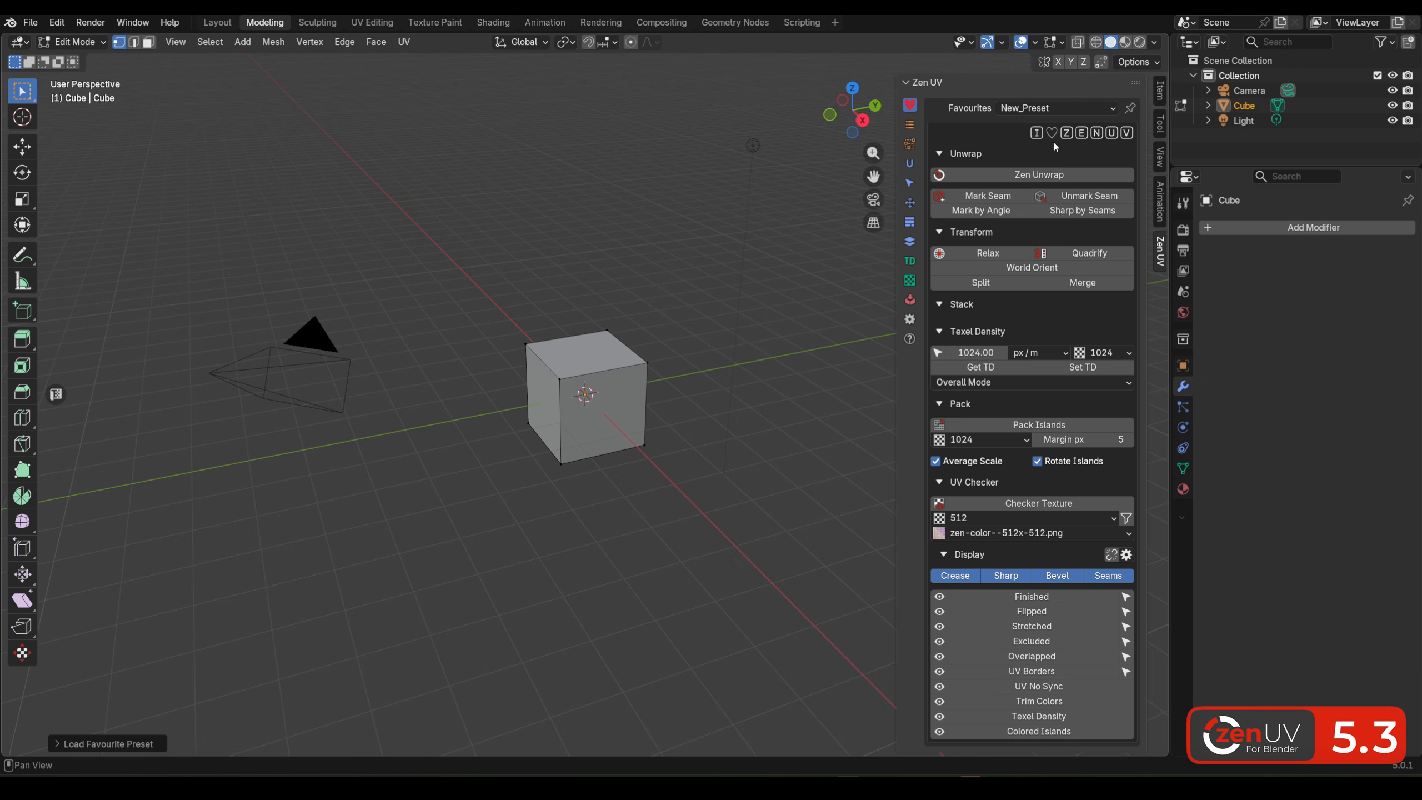
Step: Load the New Preset favourites preset and confirm it
{"action": "left_click", "coordinate": [1051, 107]}
{"action": "left_click", "coordinate": [1040, 172]}
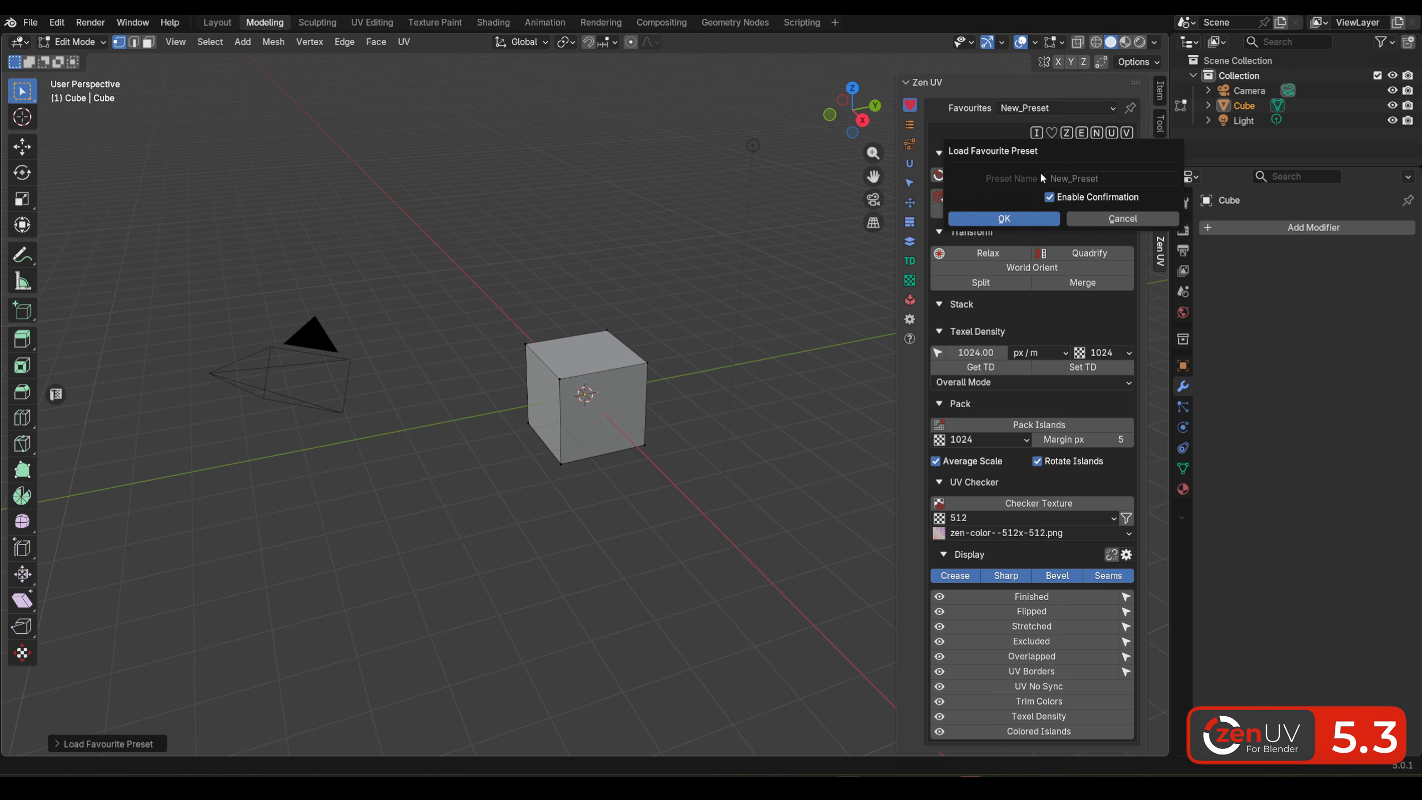
{"action": "left_click", "coordinate": [1028, 219]}
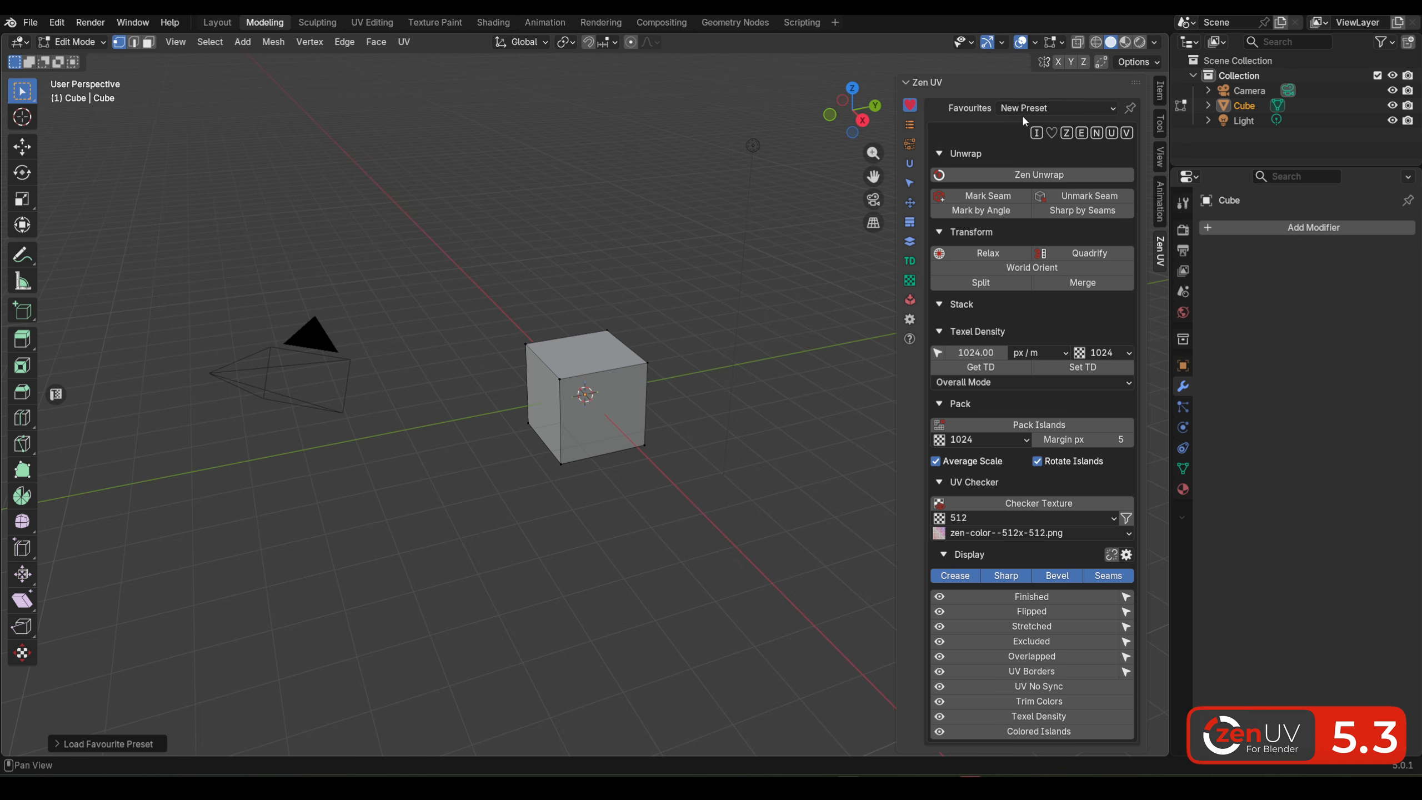